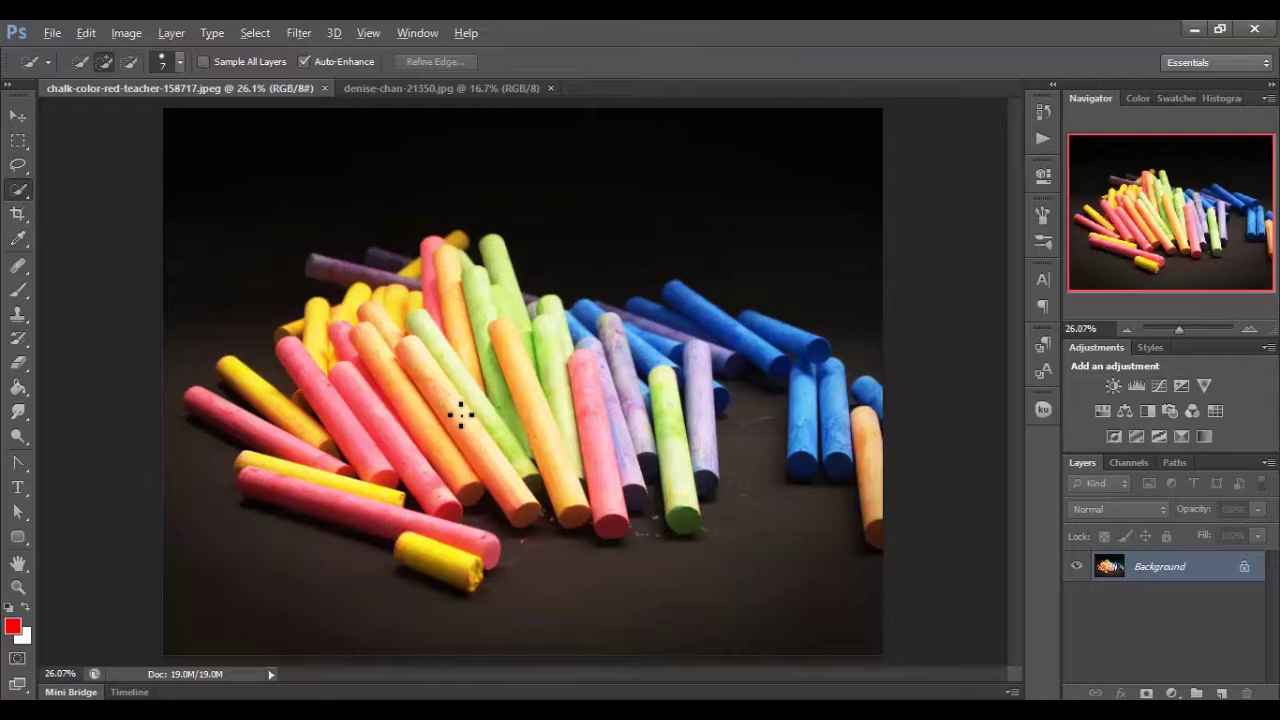
Step: Examine the overlapping orange, pink and green chalks and their edges at several magnifications
{"action": "scroll", "coordinate": [460, 415], "scroll_direction": "up", "scroll_amount": 5}
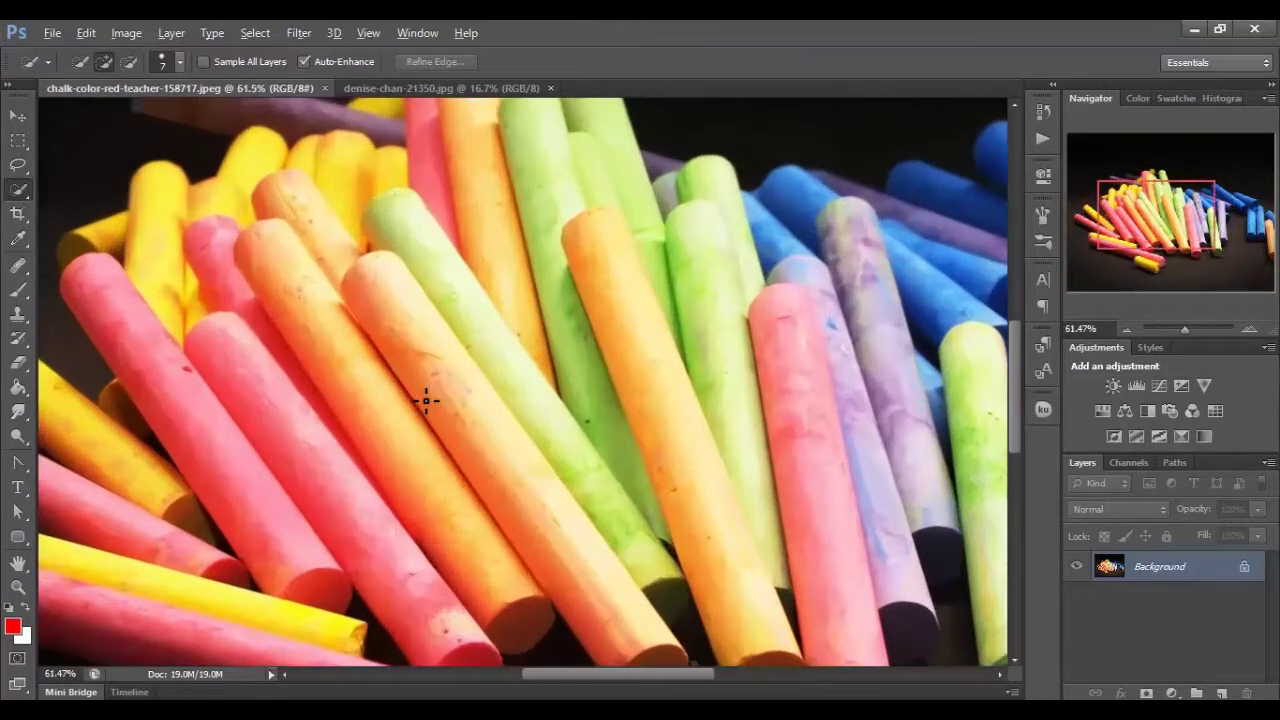
{"action": "scroll", "coordinate": [426, 400], "scroll_direction": "up", "scroll_amount": 1}
{"action": "scroll", "coordinate": [426, 400], "scroll_direction": "down", "scroll_amount": 5}
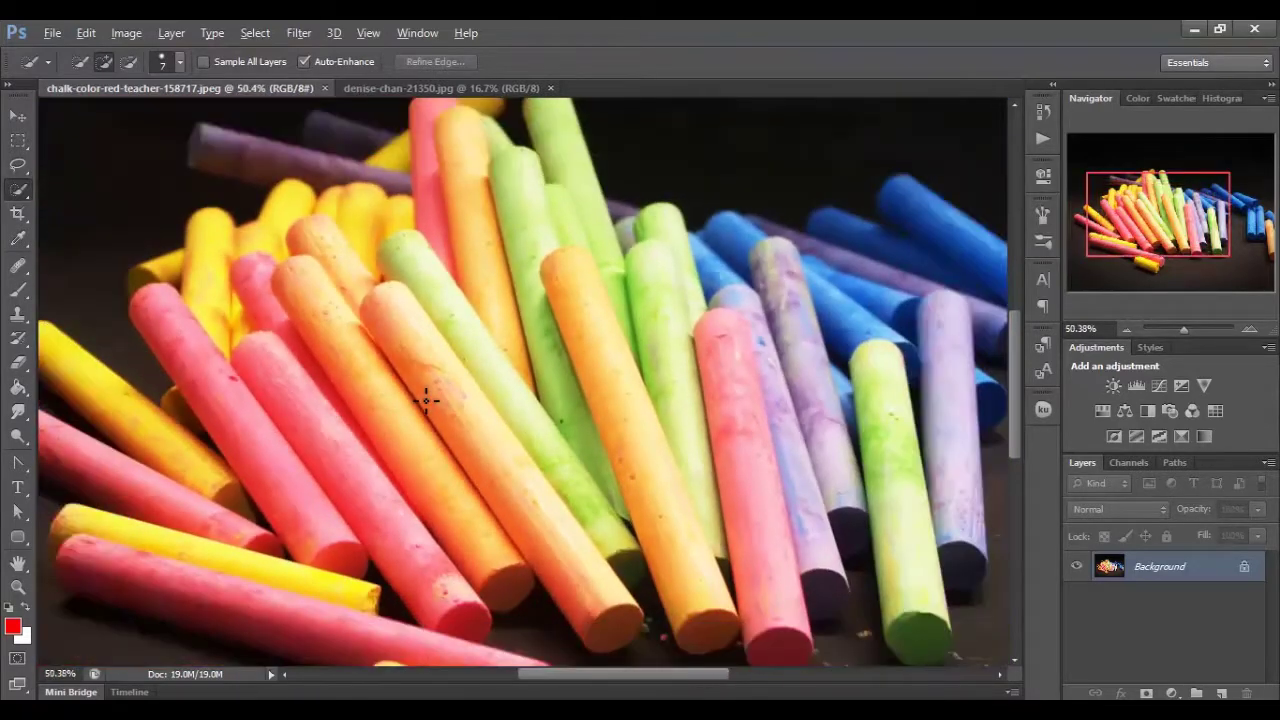
{"action": "scroll", "coordinate": [426, 400], "scroll_direction": "down", "scroll_amount": 2}
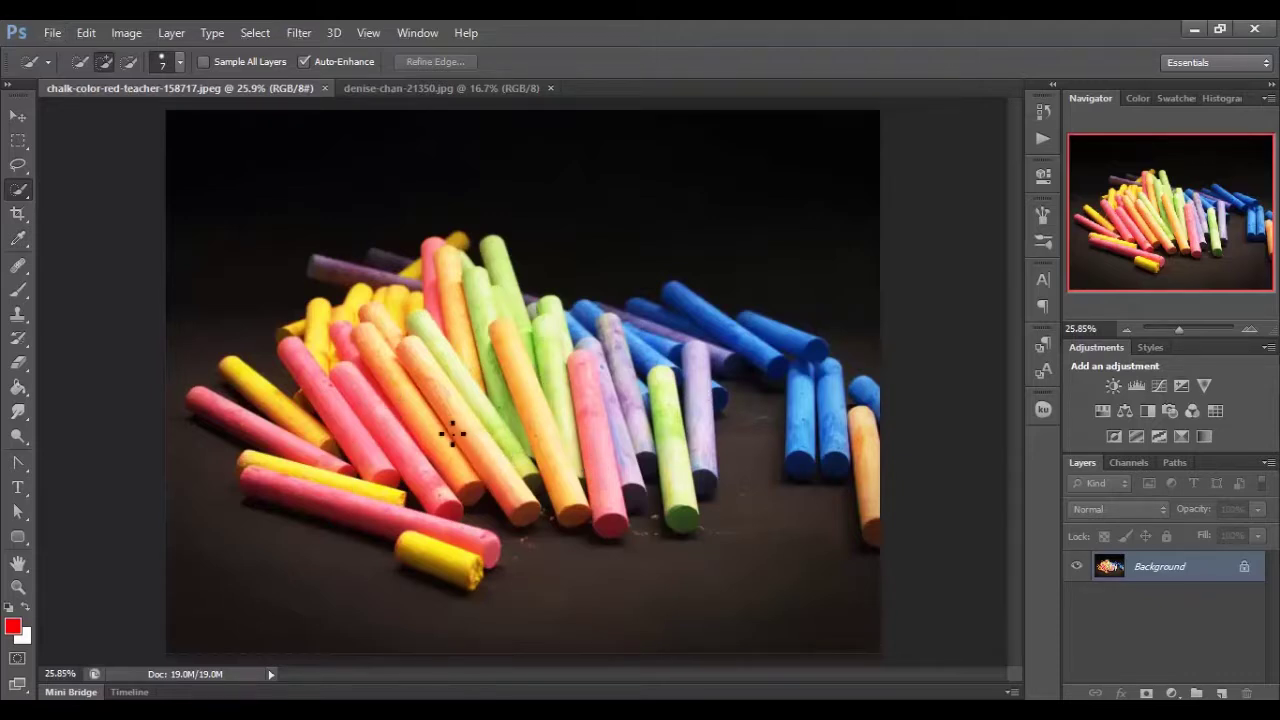
{"action": "scroll", "coordinate": [465, 447], "scroll_direction": "up", "scroll_amount": 1}
{"action": "scroll", "coordinate": [465, 447], "scroll_direction": "up", "scroll_amount": 3}
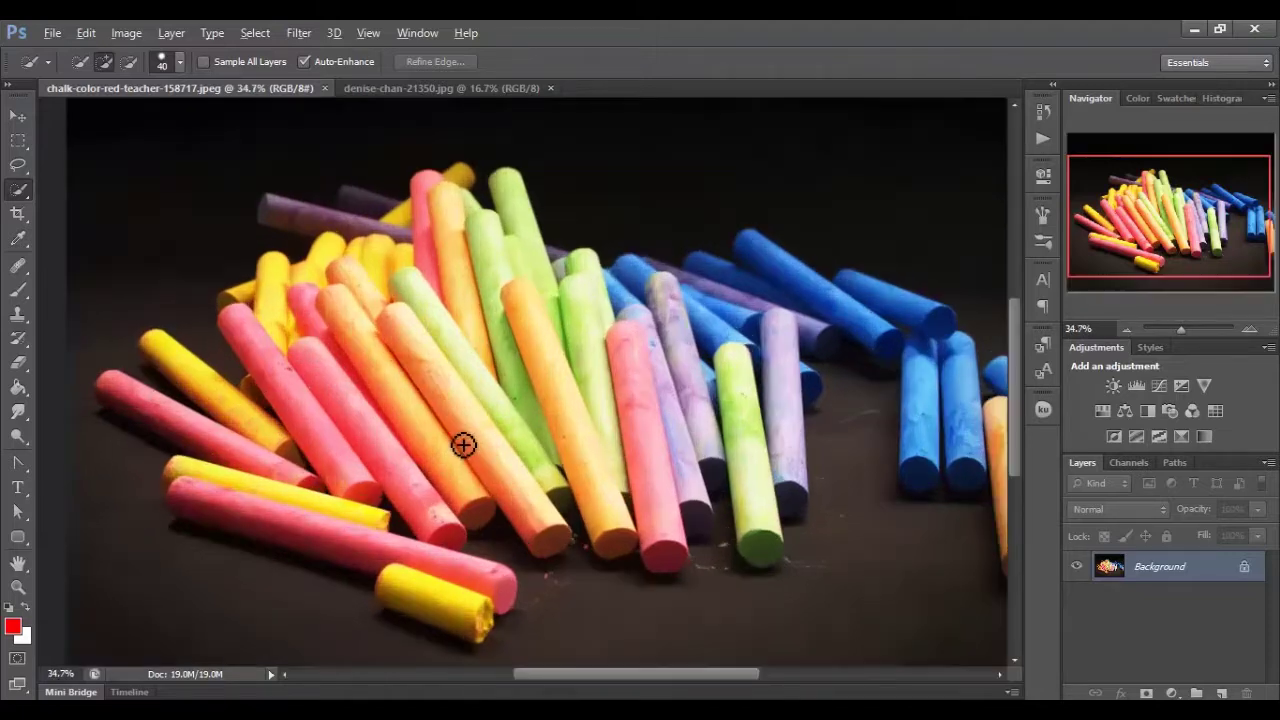
{"action": "scroll", "coordinate": [473, 442], "scroll_direction": "up", "scroll_amount": 4}
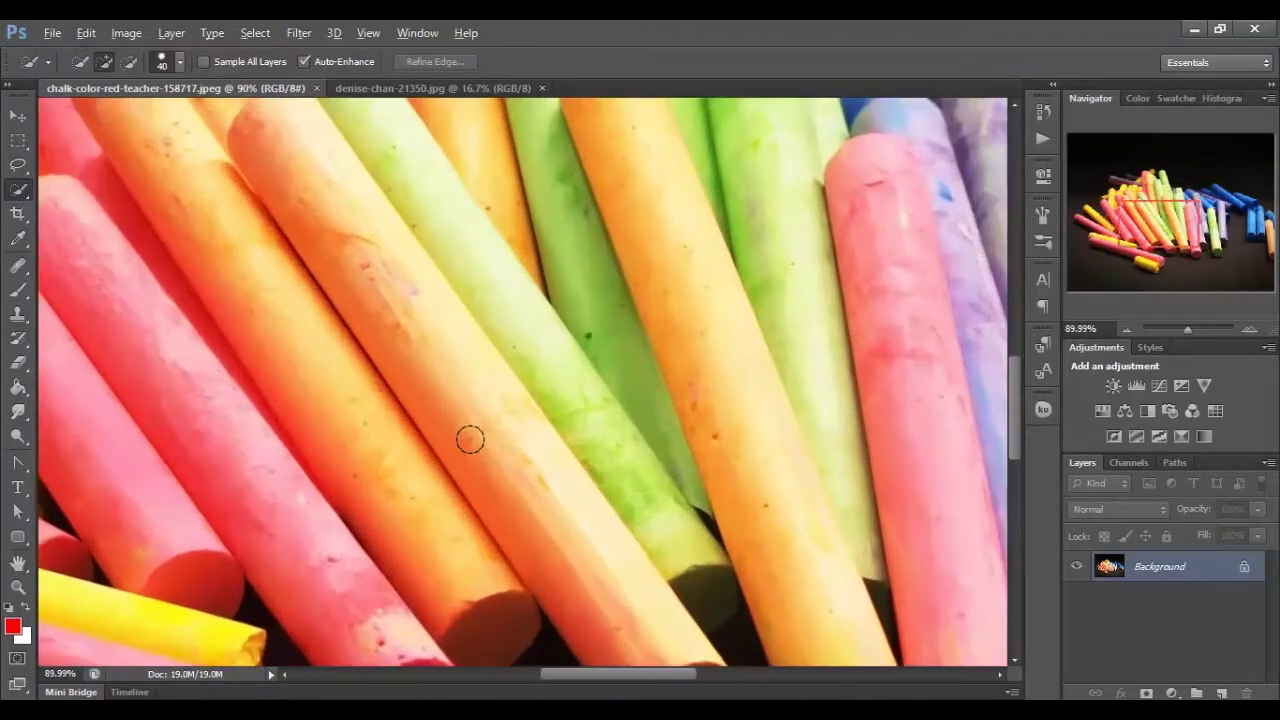
{"action": "scroll", "coordinate": [476, 445], "scroll_direction": "down", "scroll_amount": 6}
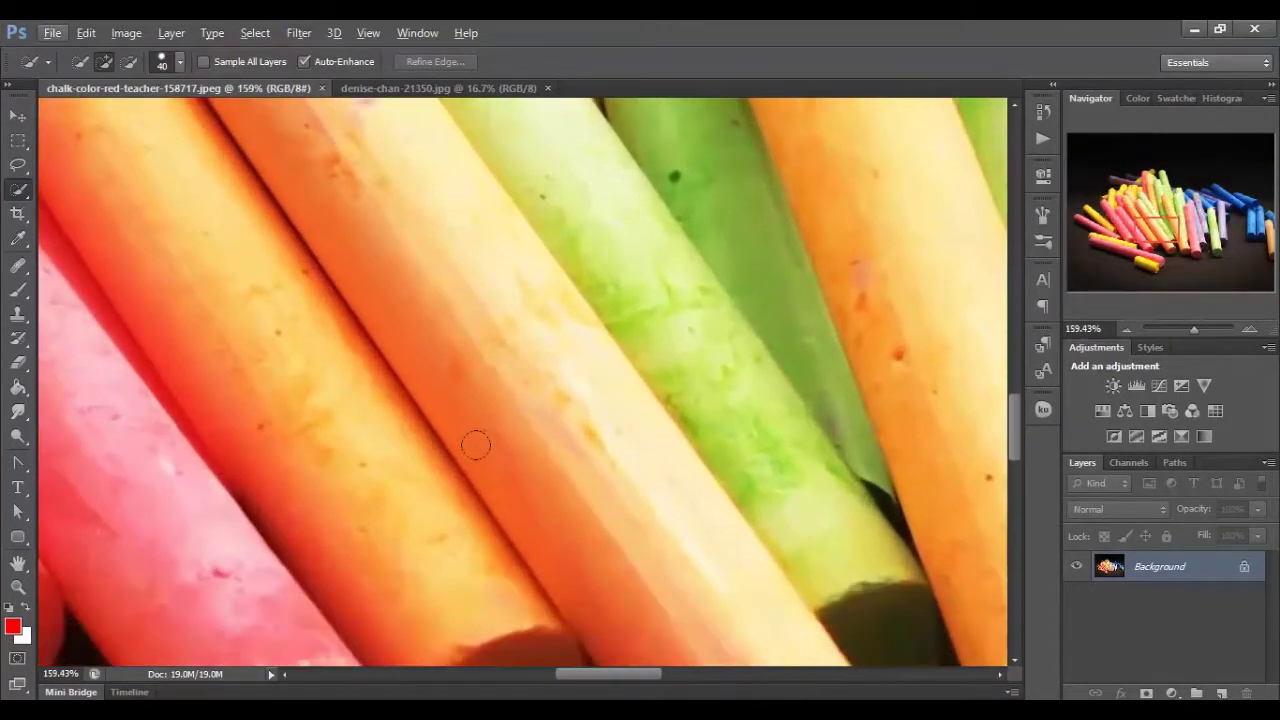
{"action": "scroll", "coordinate": [578, 369], "scroll_direction": "down", "scroll_amount": 3}
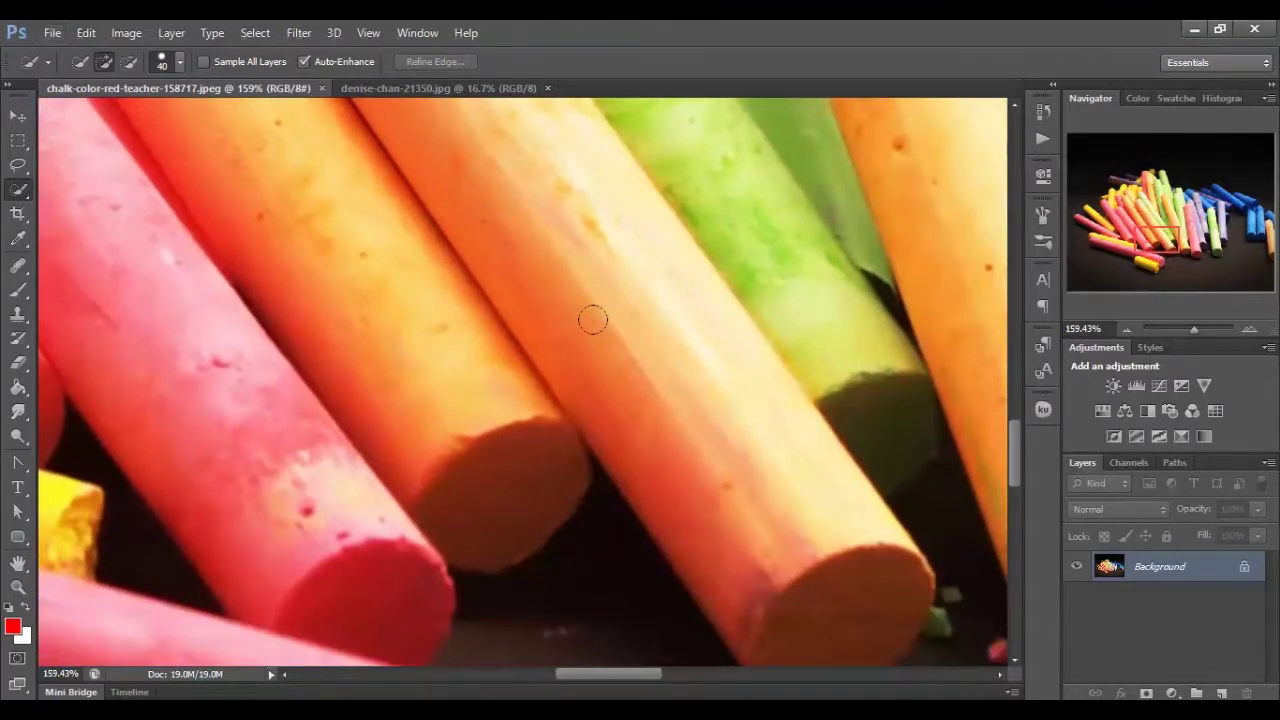
{"action": "scroll", "coordinate": [592, 319], "scroll_direction": "down", "scroll_amount": 4}
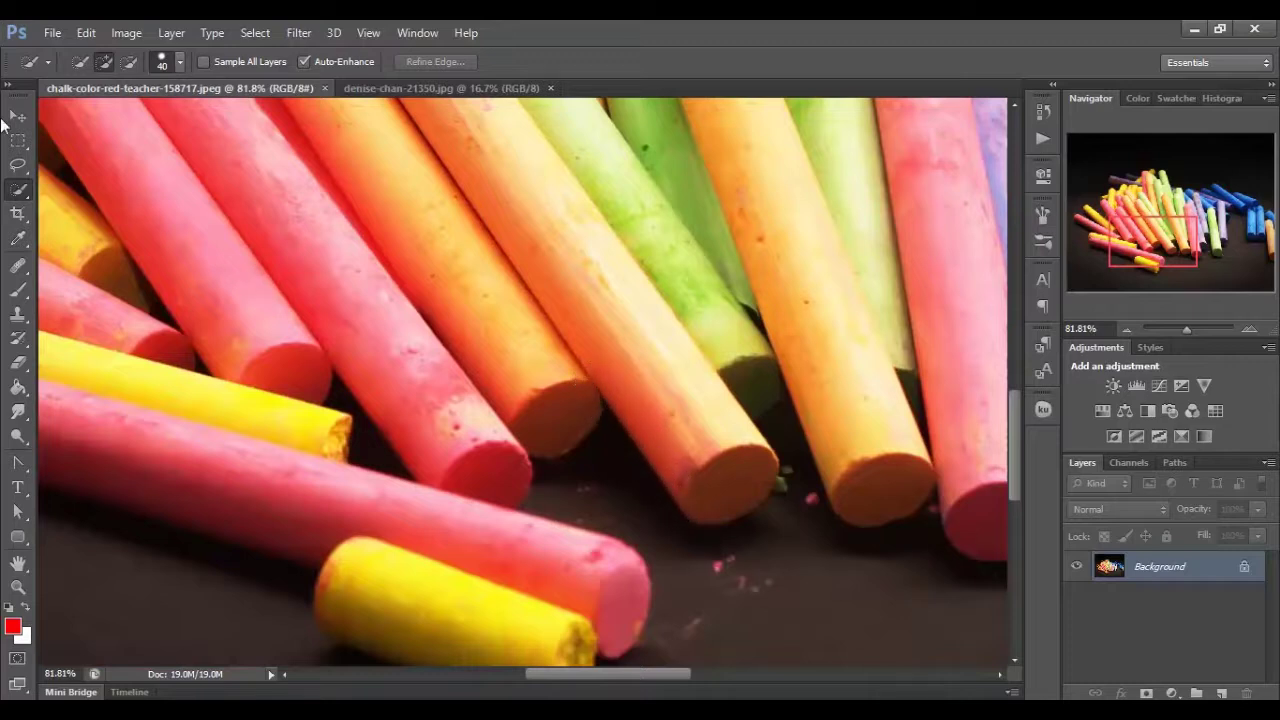
Step: Try tracing the lower edge of the front orange chalk with the Magnetic Lasso tool, and clear that selection
{"action": "left_click", "coordinate": [18, 164]}
{"action": "left_click", "coordinate": [70, 197]}
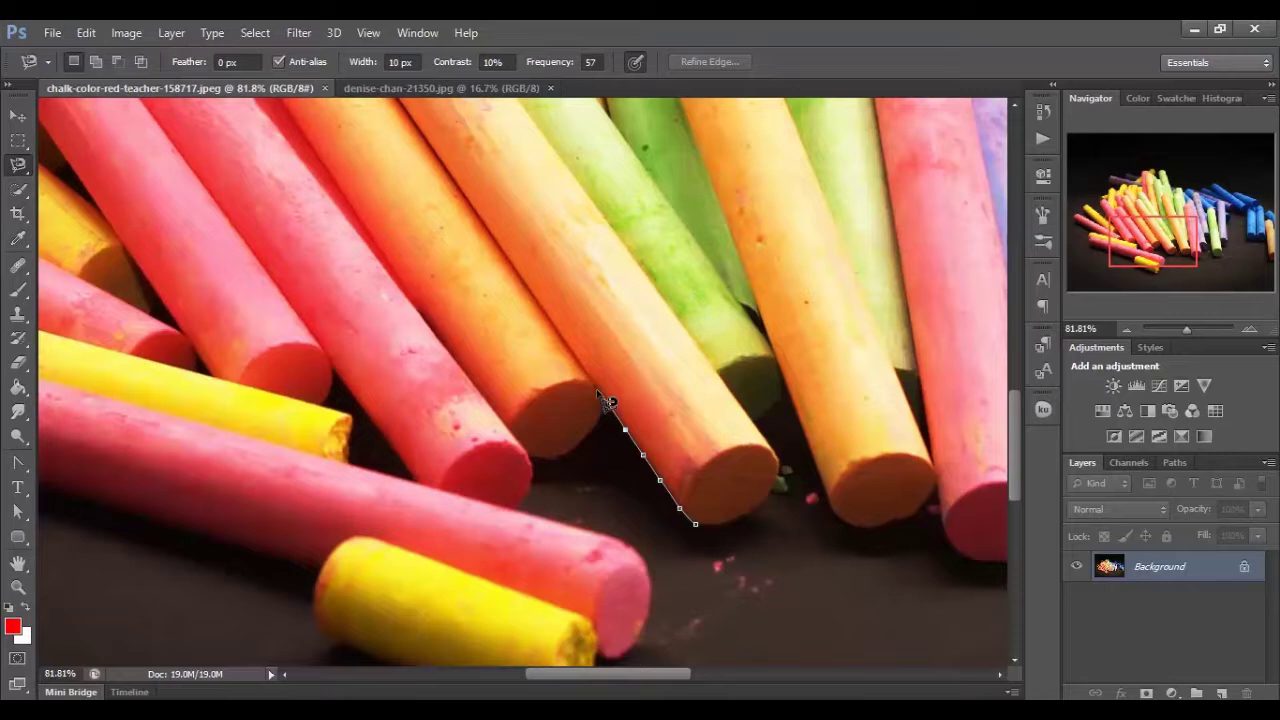
{"action": "double_click", "coordinate": [599, 456]}
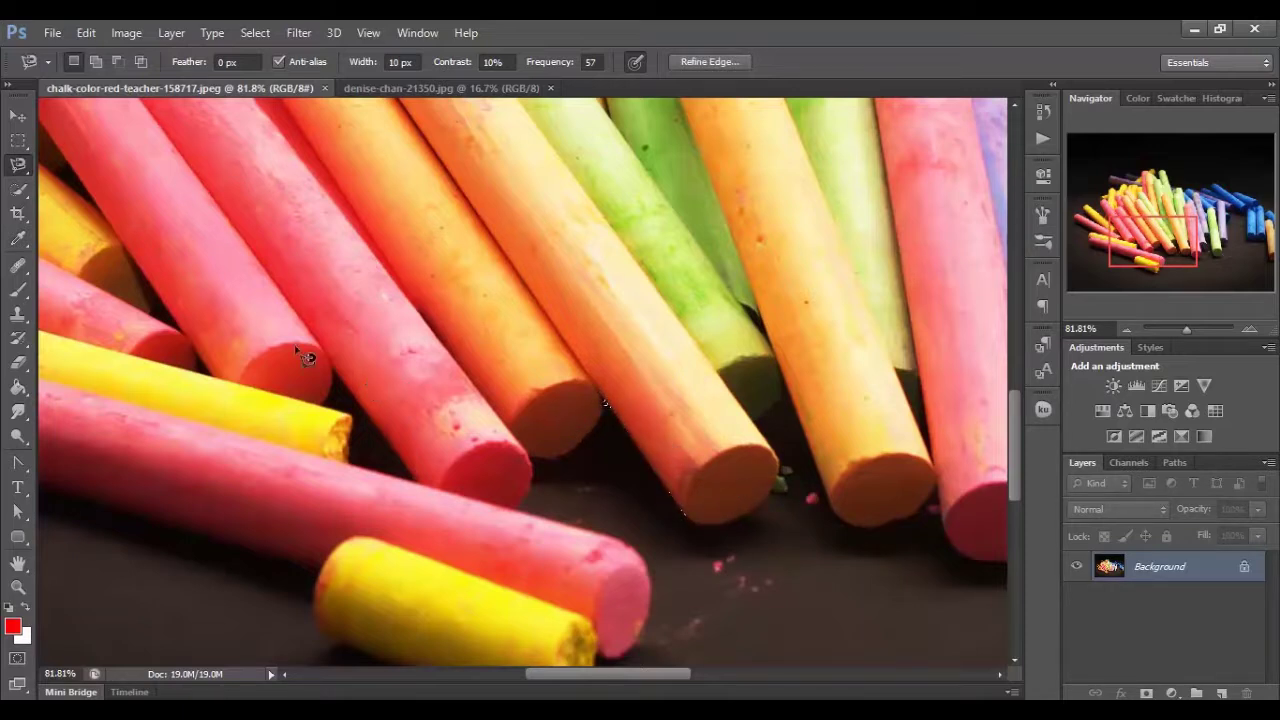
{"action": "key", "text": "ctrl+d"}
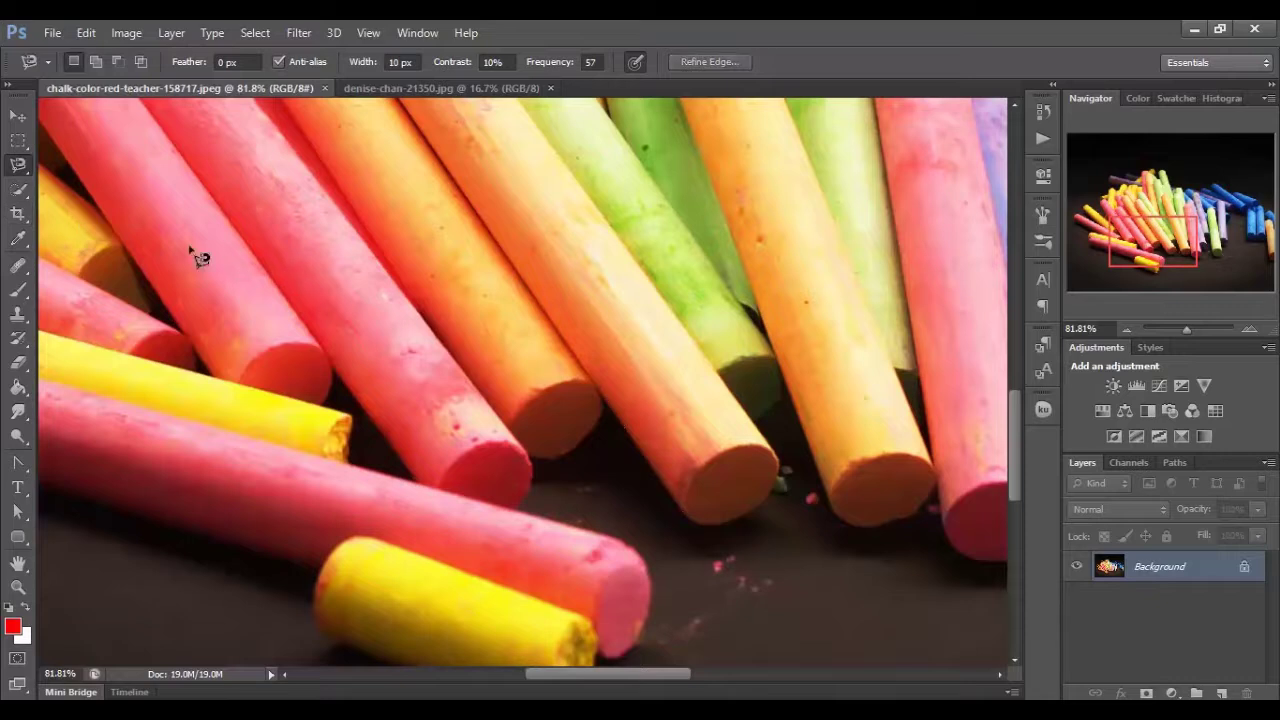
Step: Select the front orange chalk from its dark end along its length with the Quick Selection tool
{"action": "left_click", "coordinate": [12, 192]}
{"action": "right_click", "coordinate": [21, 198]}
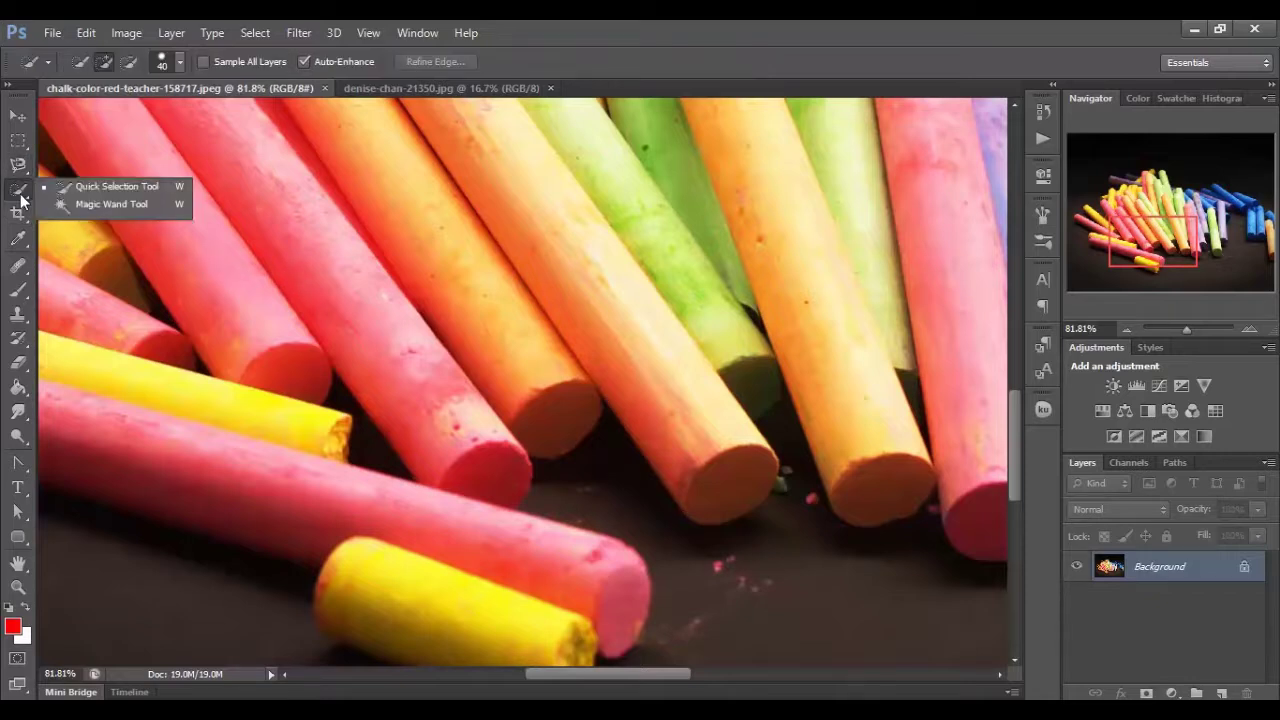
{"action": "left_click", "coordinate": [97, 190]}
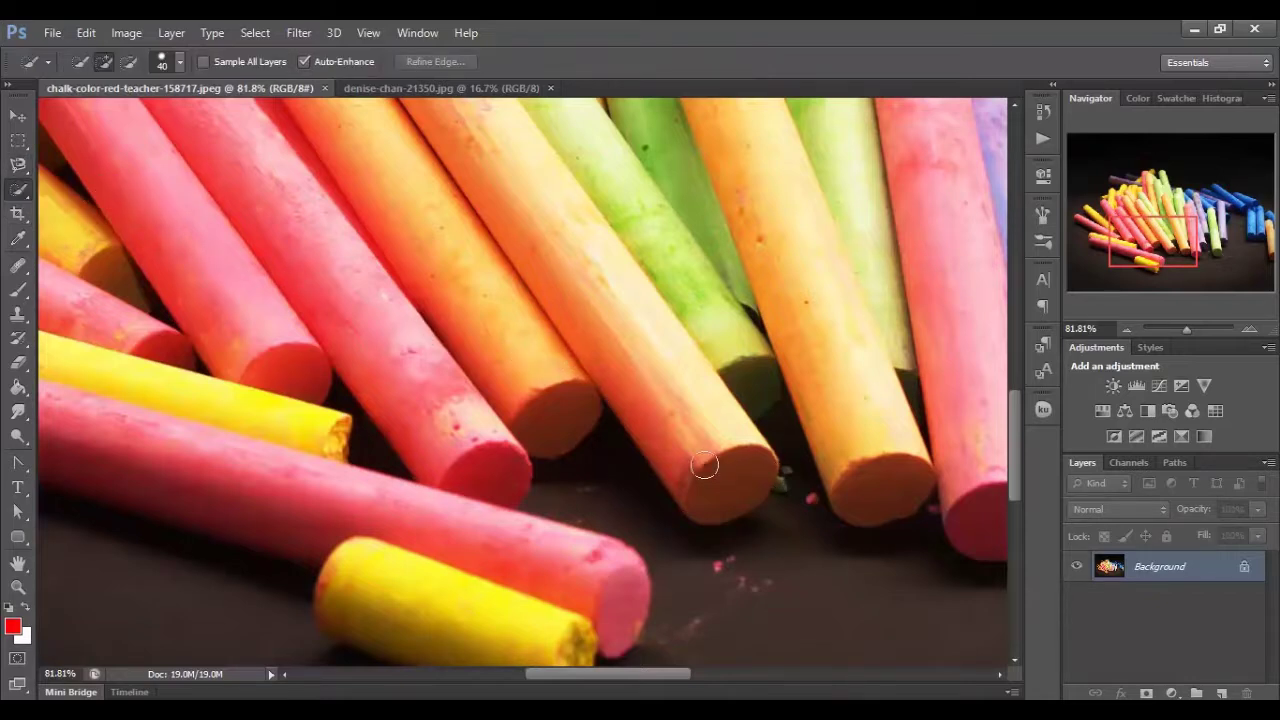
{"action": "mouse_move", "coordinate": [706, 490]}
{"action": "left_mouse_down"}
{"action": "mouse_move", "coordinate": [712, 474]}
{"action": "mouse_move", "coordinate": [676, 410]}
{"action": "left_mouse_up"}
{"action": "left_click_drag", "start_coordinate": [643, 360], "coordinate": [545, 208]}
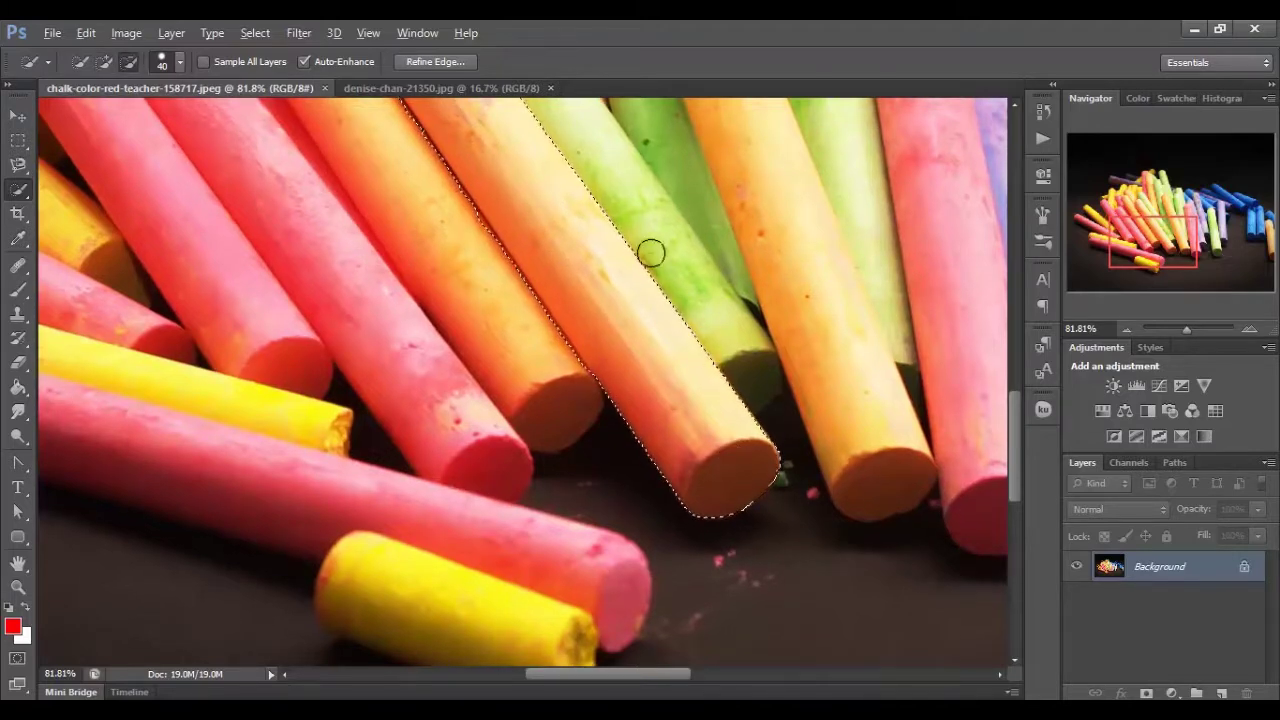
Step: Inspect the selection outline along both long edges of the orange chalk at high magnification
{"action": "scroll", "coordinate": [600, 200], "scroll_direction": "up", "scroll_amount": 5}
{"action": "scroll", "coordinate": [687, 263], "scroll_direction": "up", "scroll_amount": 4}
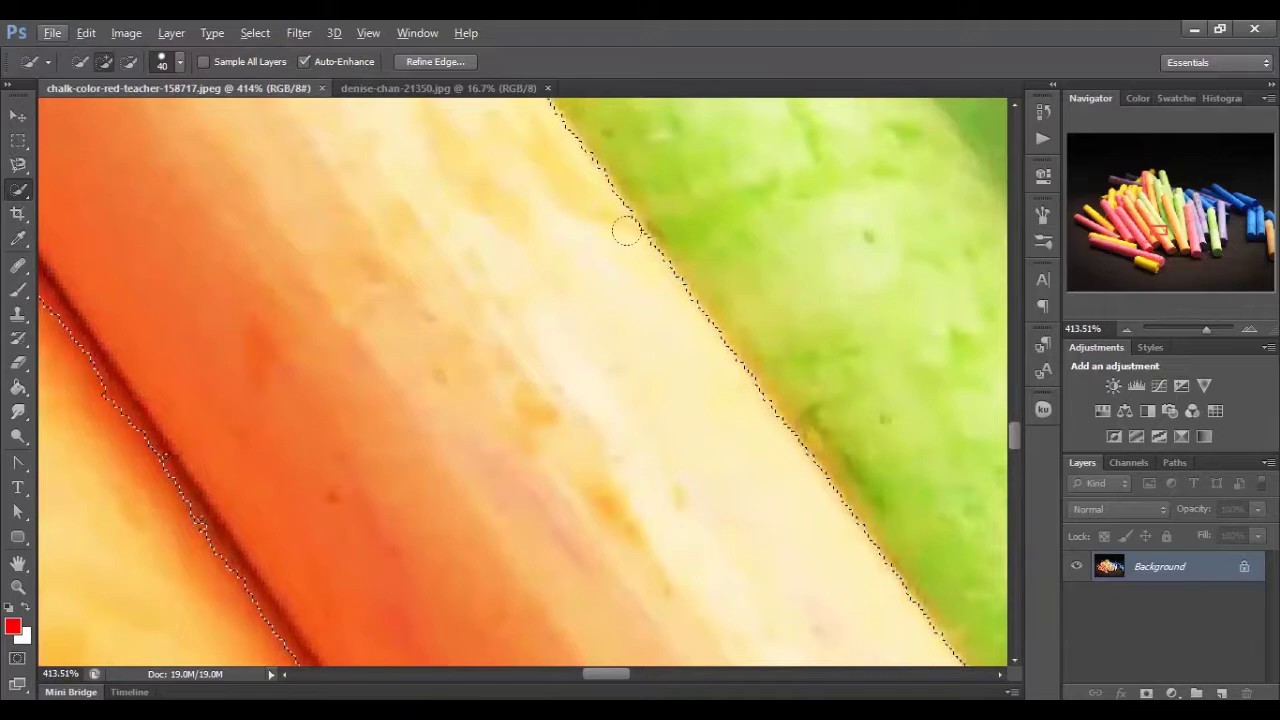
{"action": "scroll", "coordinate": [817, 257], "scroll_direction": "down", "scroll_amount": 4}
{"action": "scroll", "coordinate": [840, 278], "scroll_direction": "down", "scroll_amount": 3}
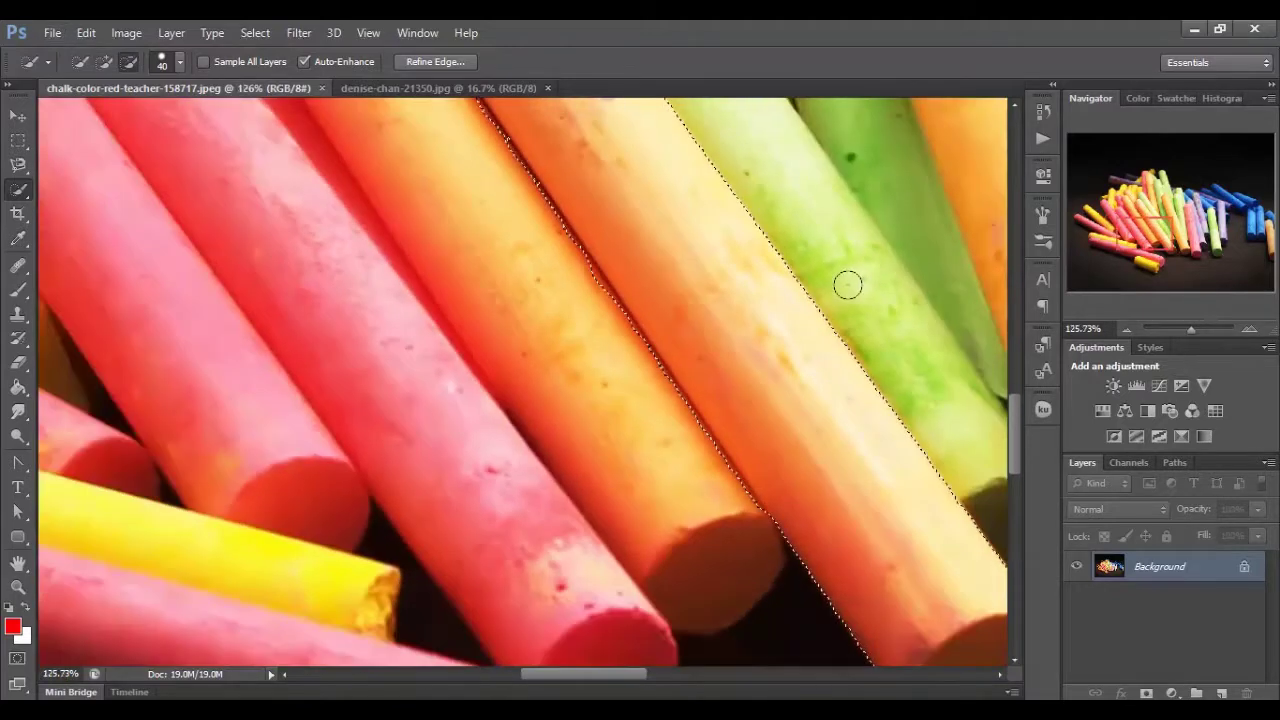
{"action": "scroll", "coordinate": [810, 300], "scroll_direction": "up", "scroll_amount": 1}
{"action": "left_click_drag", "start_coordinate": [825, 363], "coordinate": [680, 245]}
{"action": "scroll", "coordinate": [680, 245], "scroll_direction": "up", "scroll_amount": 5}
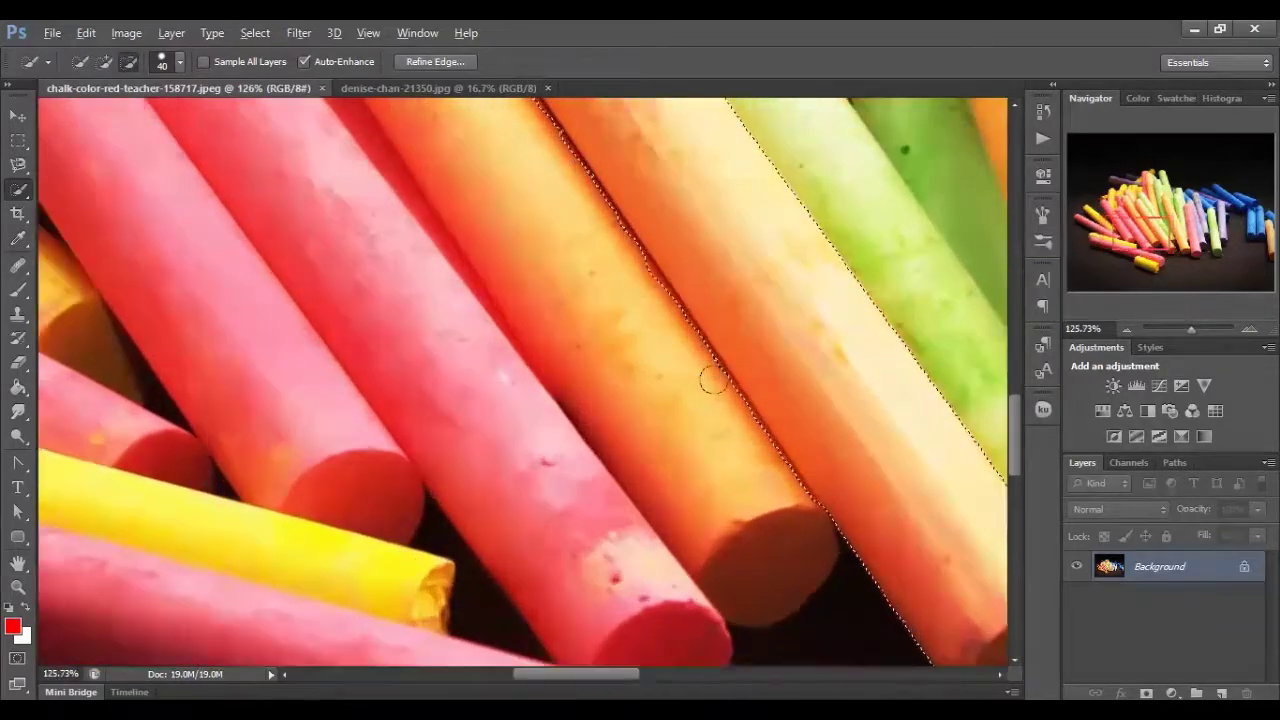
{"action": "scroll", "coordinate": [680, 285], "scroll_direction": "down", "scroll_amount": 2}
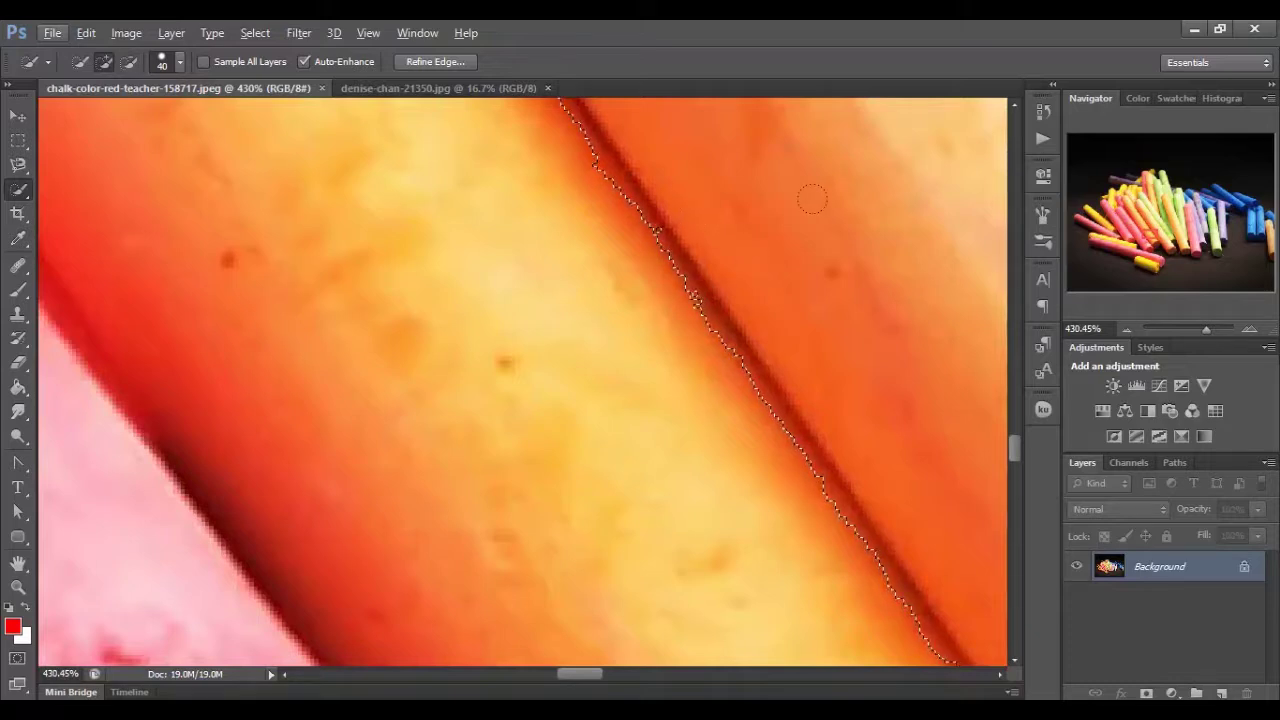
Step: Set the Quick Selection brush size to 7 and check the selection outline where the orange chalk meets its neighbours
{"action": "left_click_drag", "start_coordinate": [709, 297], "coordinate": [633, 276]}
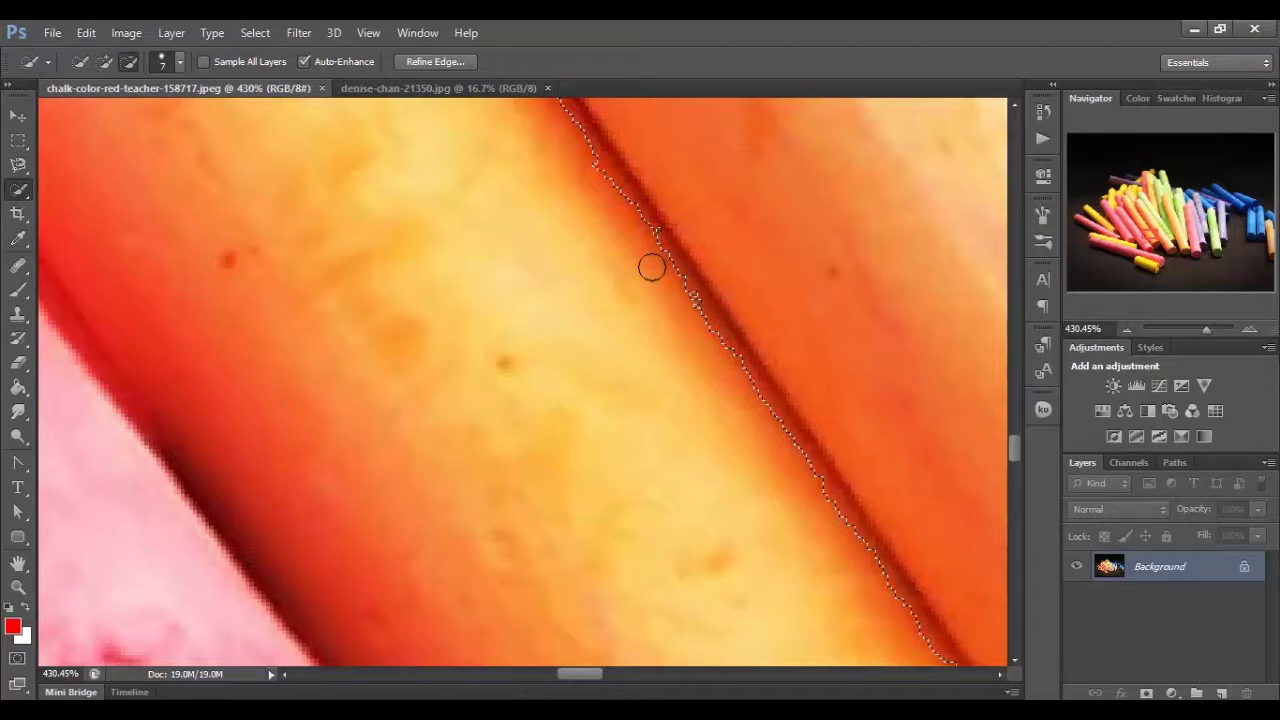
{"action": "scroll", "coordinate": [714, 309], "scroll_direction": "down", "scroll_amount": 8}
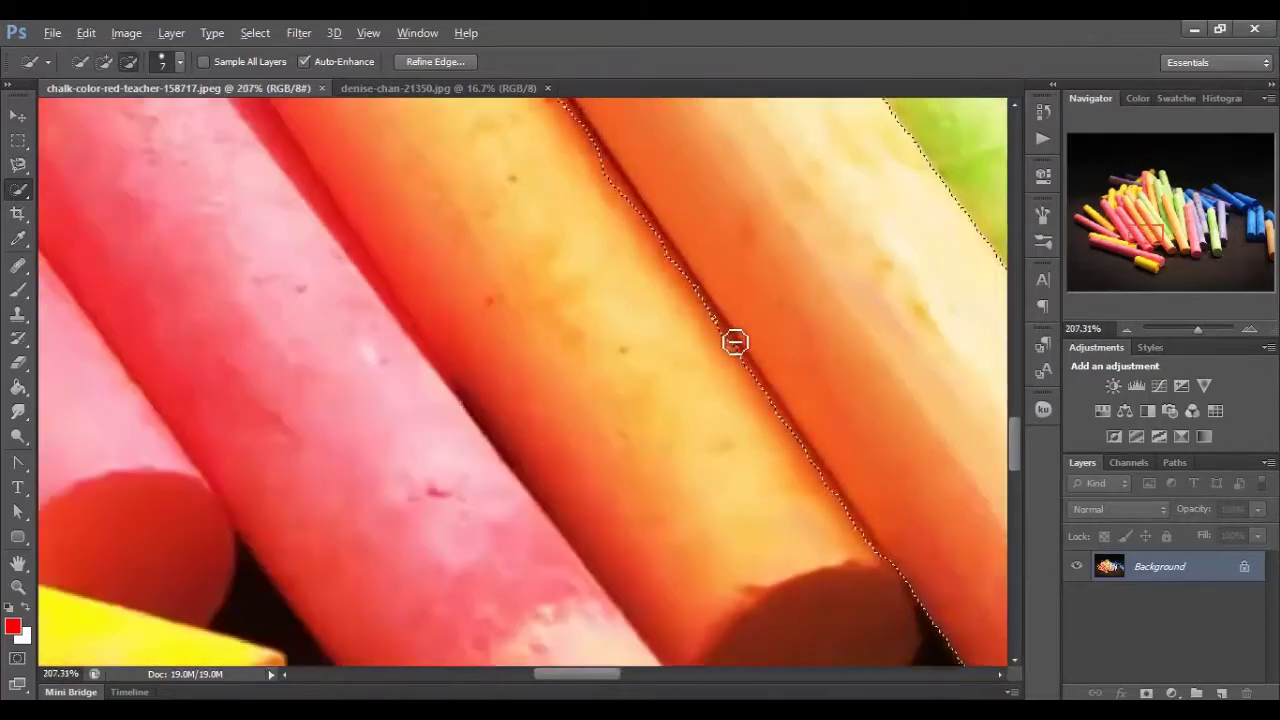
{"action": "scroll", "coordinate": [914, 286], "scroll_direction": "up", "scroll_amount": 8}
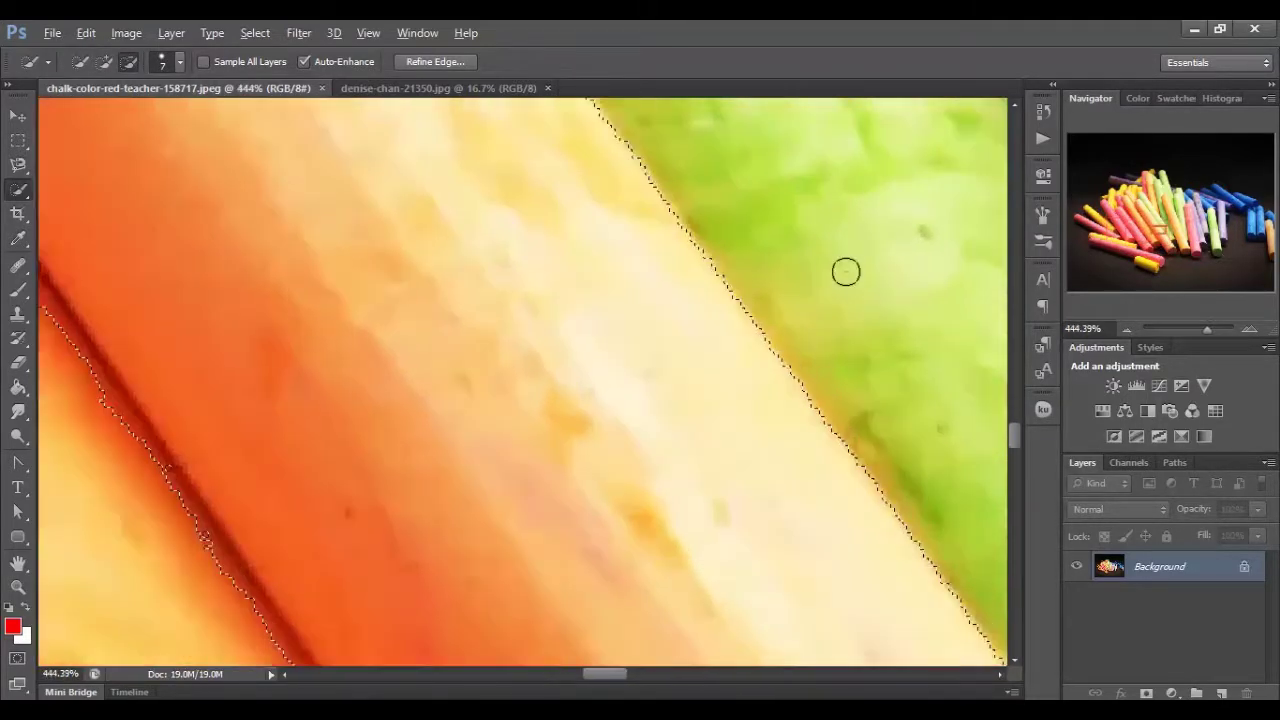
{"action": "key", "text": "alt"}
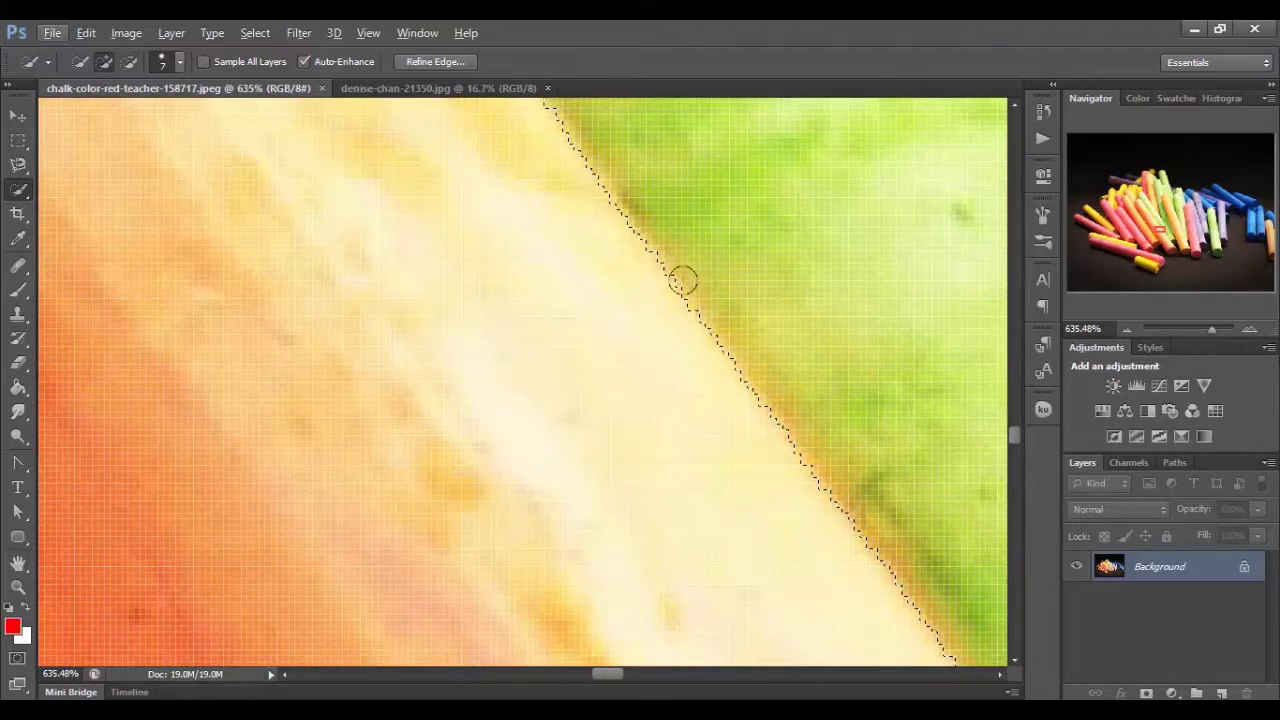
{"action": "scroll", "coordinate": [773, 308], "scroll_direction": "down", "scroll_amount": 10, "text": "alt"}
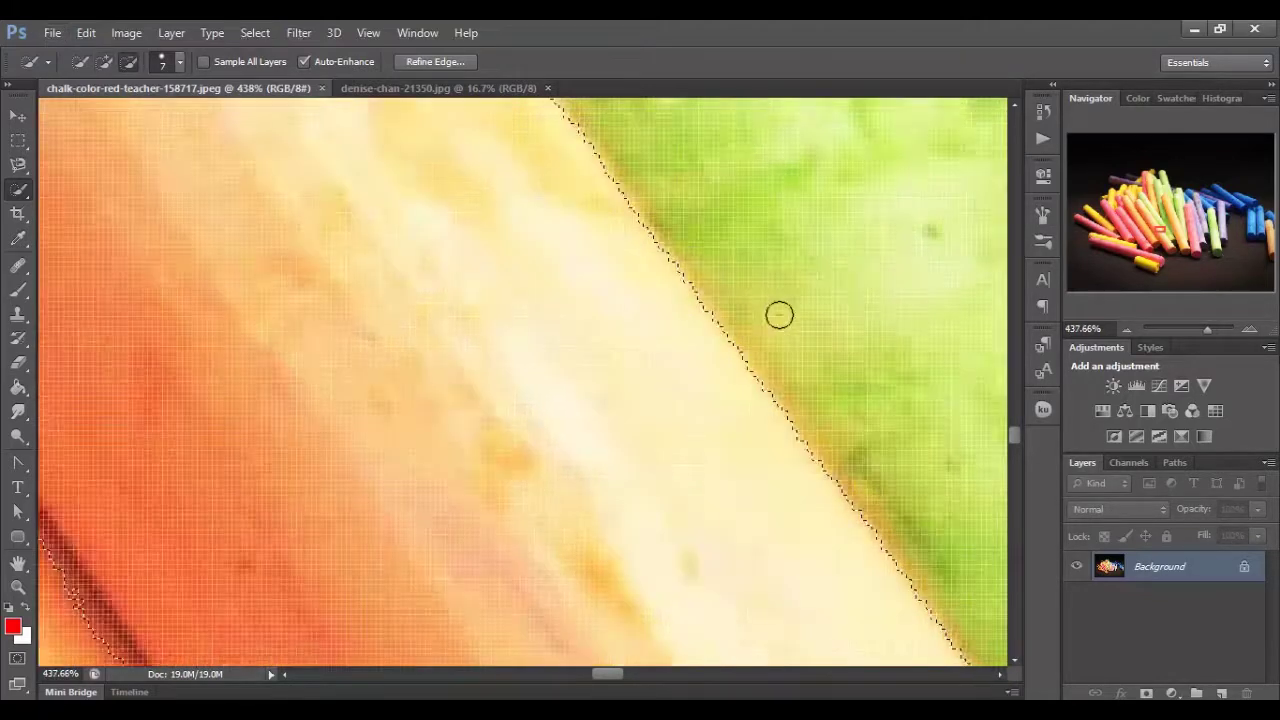
{"action": "scroll", "coordinate": [790, 325], "scroll_direction": "down", "scroll_amount": 5, "text": "alt"}
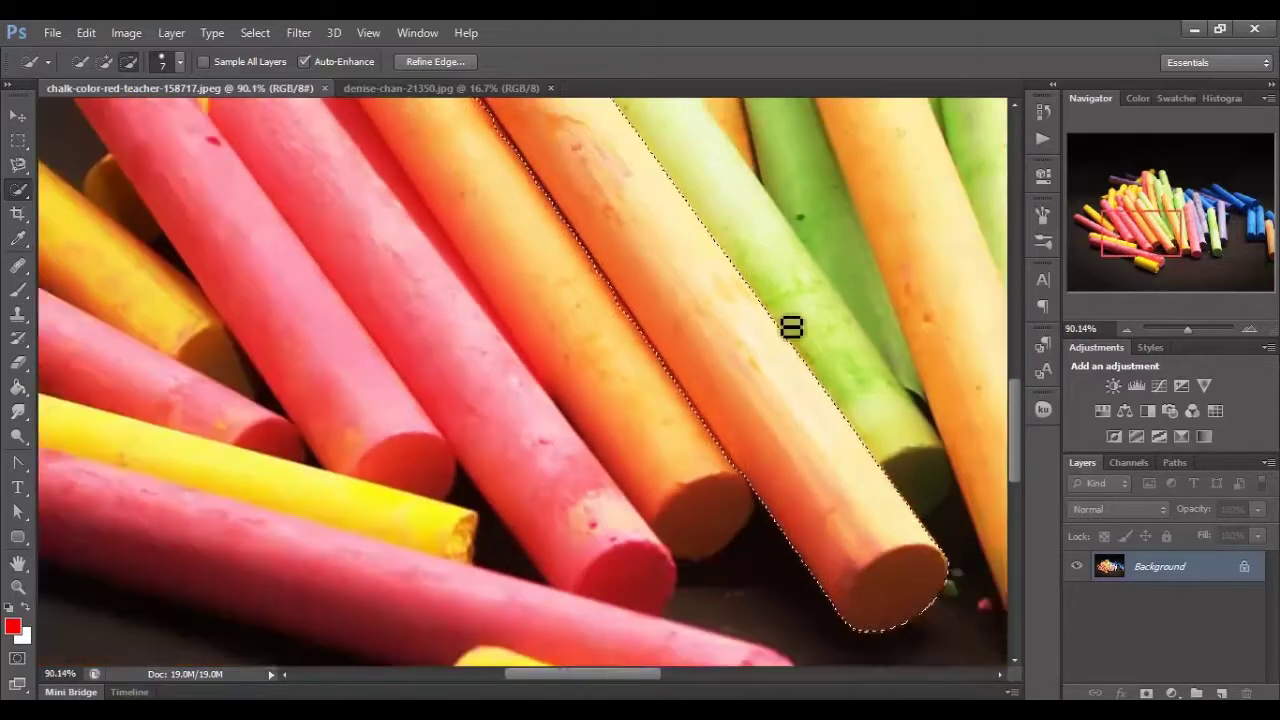
{"action": "scroll", "coordinate": [787, 320], "scroll_direction": "down", "scroll_amount": 1}
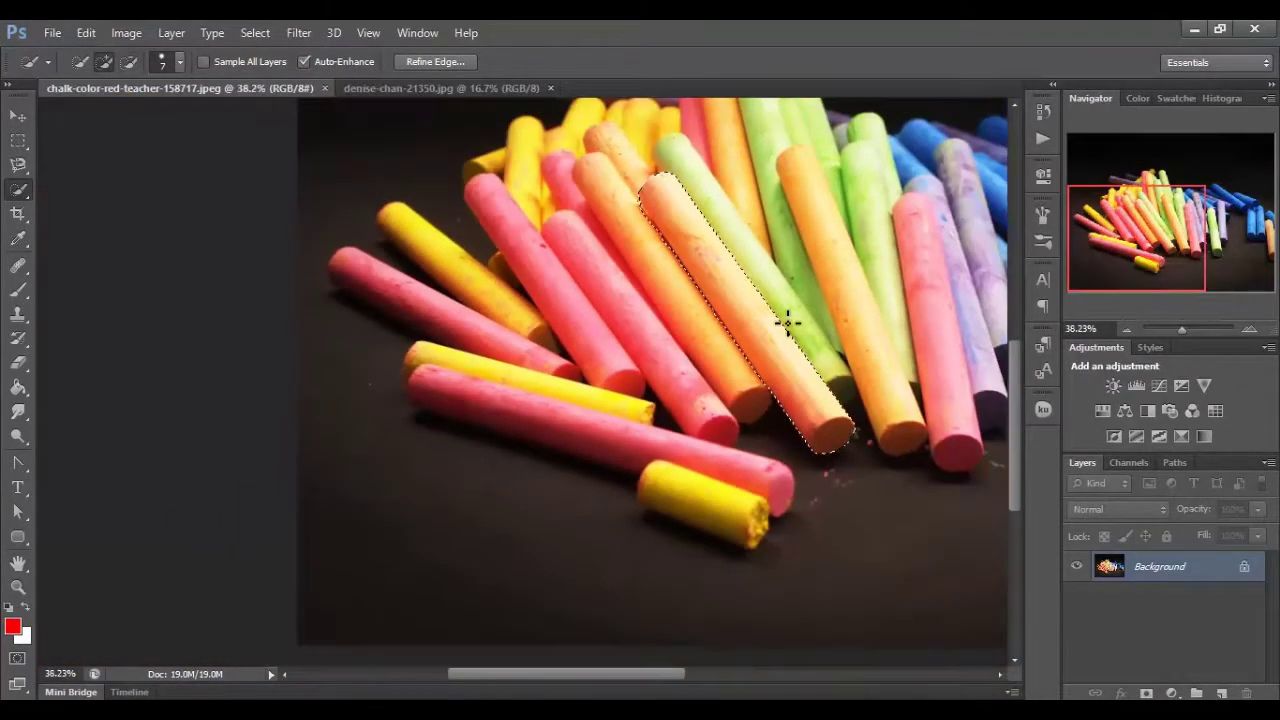
Step: Add the pink chalk nearest the unselected orange one to the selection, and clear the whole selection
{"action": "scroll", "coordinate": [620, 315], "scroll_direction": "up", "scroll_amount": 6, "text": "alt"}
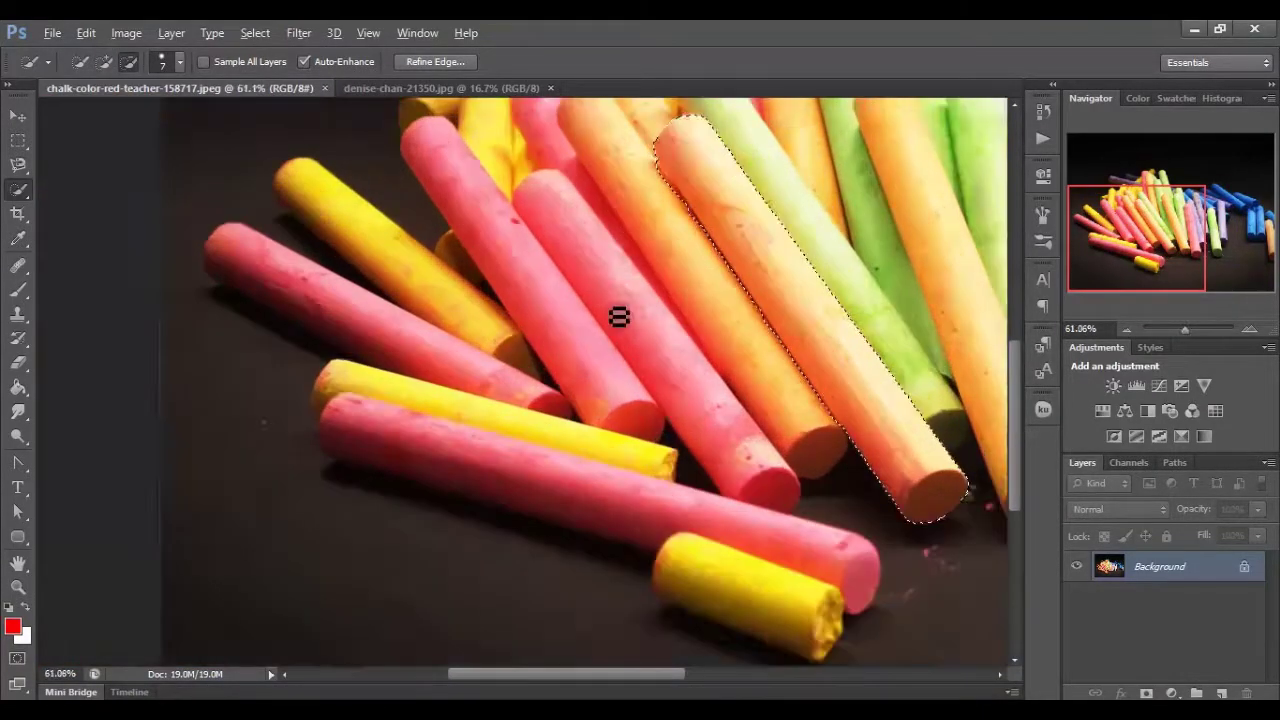
{"action": "scroll", "coordinate": [580, 222], "scroll_direction": "up", "scroll_amount": 1, "text": "alt"}
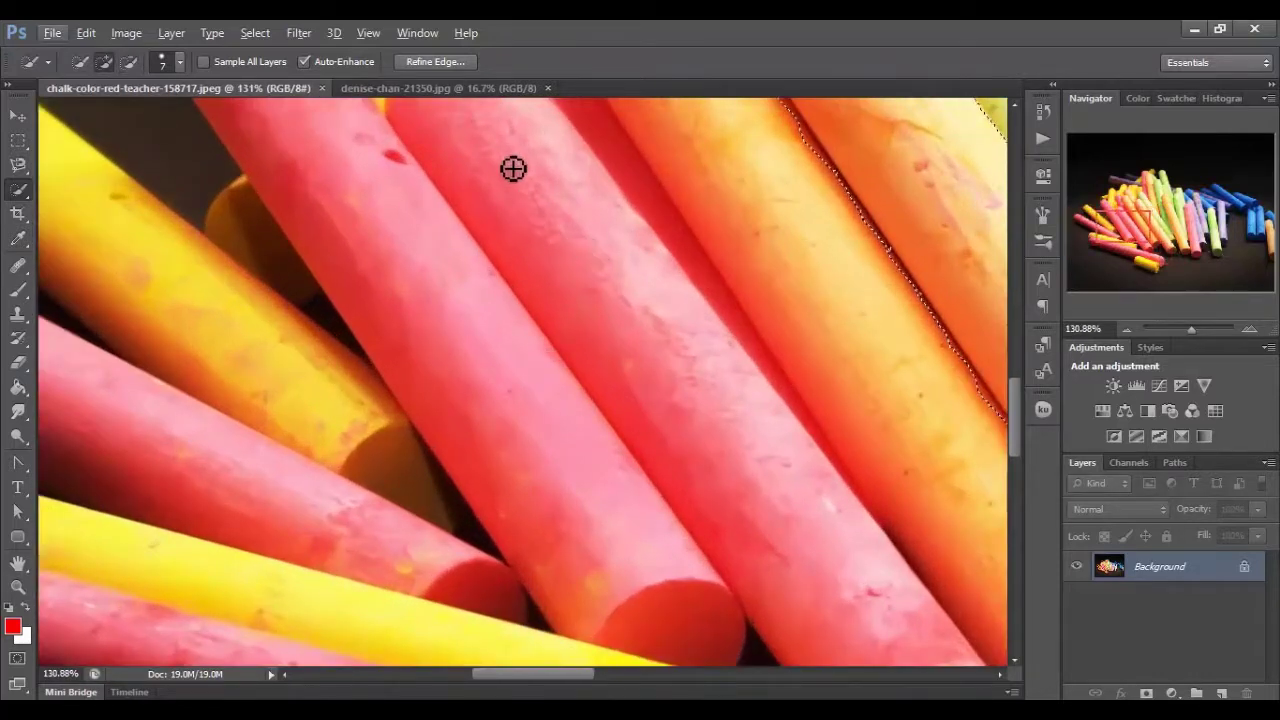
{"action": "mouse_move", "coordinate": [478, 120]}
{"action": "left_mouse_down"}
{"action": "mouse_move", "coordinate": [495, 132]}
{"action": "mouse_move", "coordinate": [489, 109]}
{"action": "mouse_move", "coordinate": [523, 154]}
{"action": "left_mouse_up"}
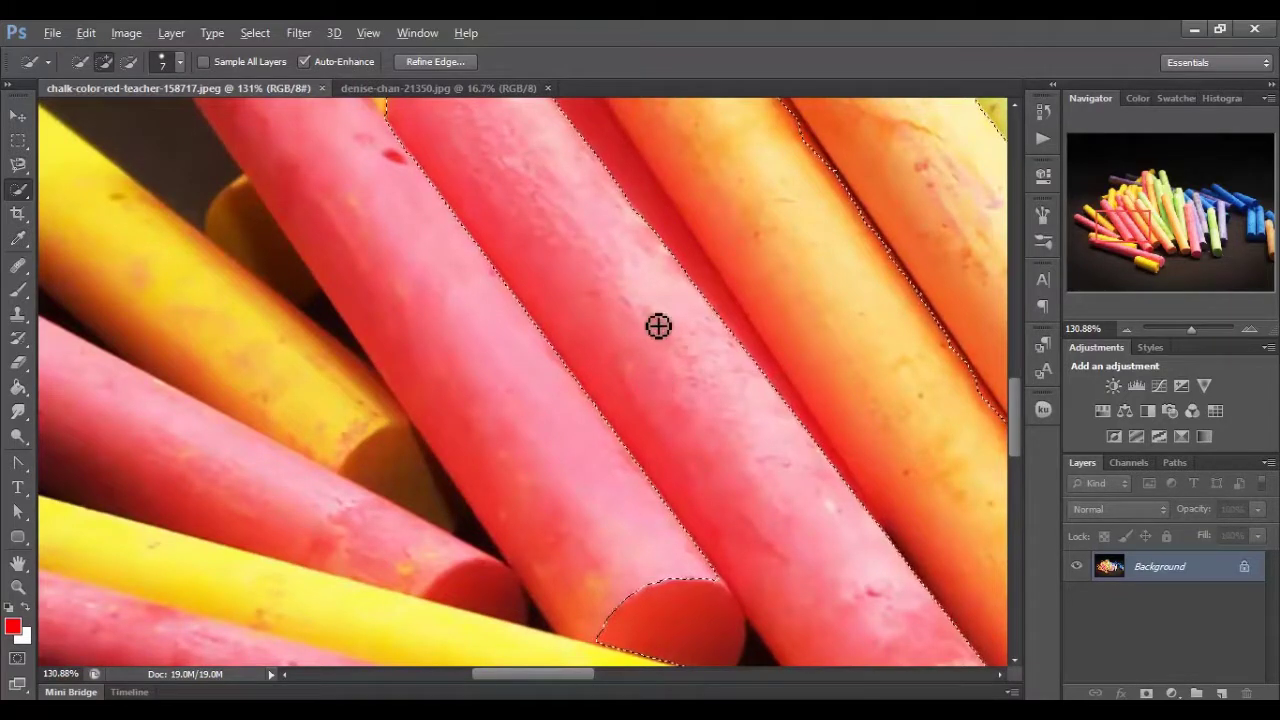
{"action": "scroll", "coordinate": [659, 326], "scroll_direction": "down", "scroll_amount": 2, "text": "alt"}
{"action": "scroll", "coordinate": [659, 326], "scroll_direction": "down", "scroll_amount": 1, "text": "alt"}
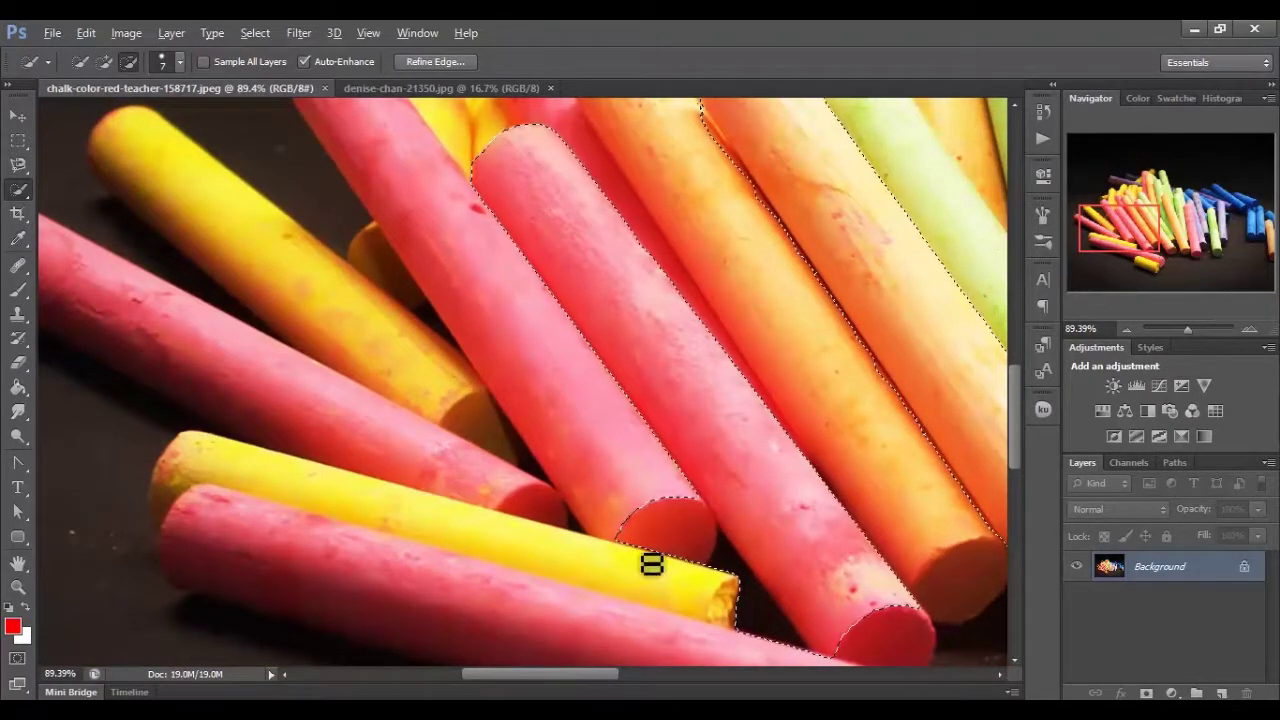
{"action": "scroll", "coordinate": [766, 574], "scroll_direction": "left", "scroll_amount": 1}
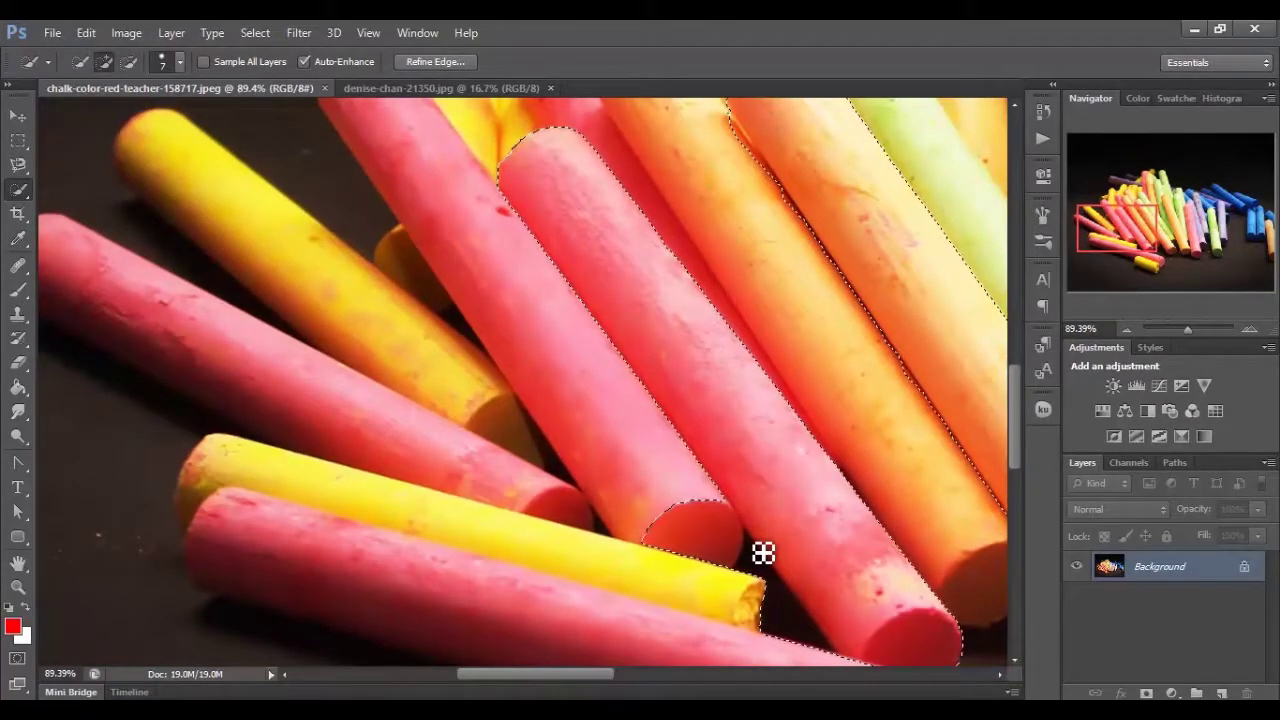
{"action": "key", "text": "ctrl+d"}
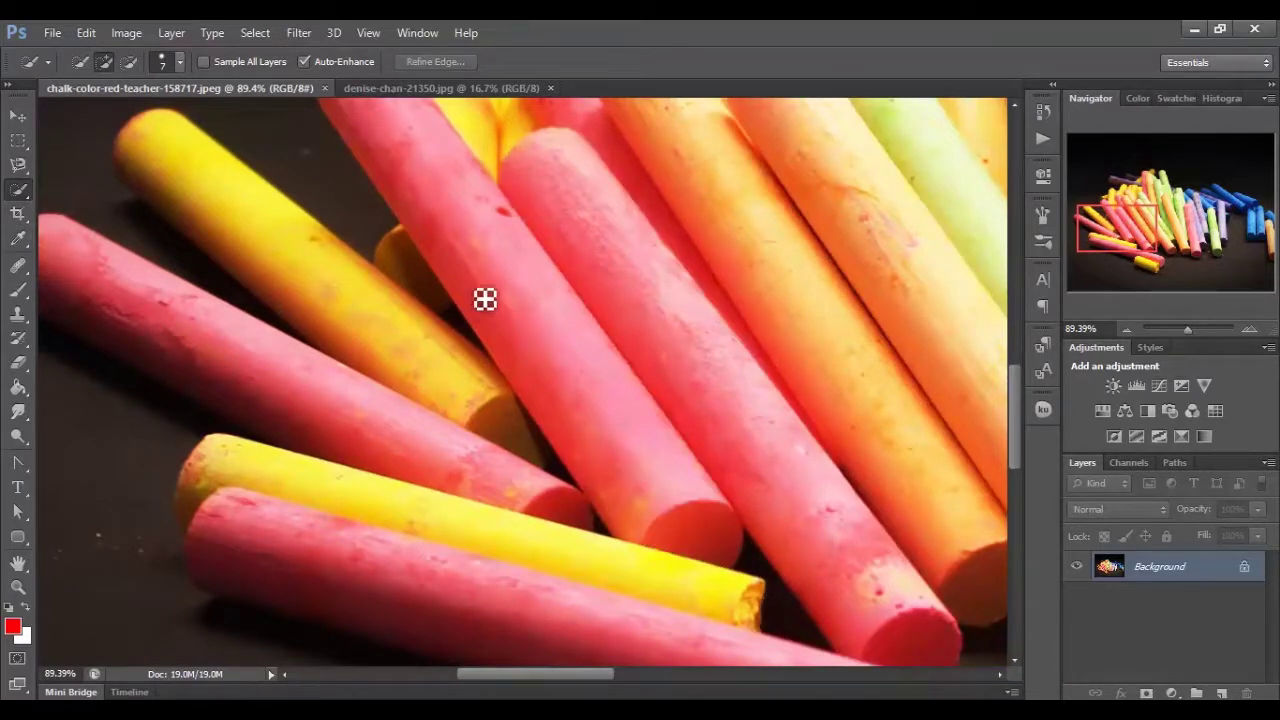
Step: Select the two adjacent long pink chalks and the orange chalk beside them with the Quick Selection tool
{"action": "mouse_move", "coordinate": [563, 337]}
{"action": "left_mouse_down"}
{"action": "mouse_move", "coordinate": [609, 244]}
{"action": "mouse_move", "coordinate": [585, 217]}
{"action": "mouse_move", "coordinate": [649, 341]}
{"action": "left_mouse_up"}
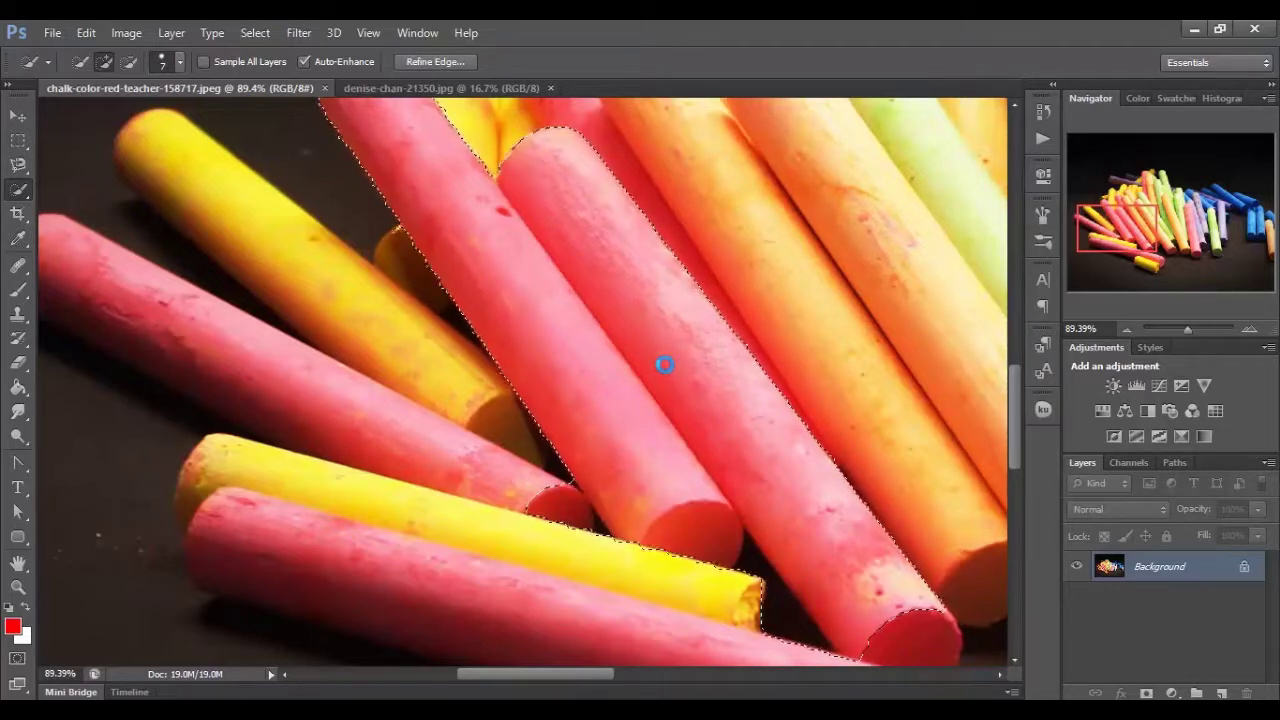
{"action": "mouse_move", "coordinate": [674, 371]}
{"action": "left_mouse_down"}
{"action": "mouse_move", "coordinate": [717, 284]}
{"action": "mouse_move", "coordinate": [720, 234]}
{"action": "mouse_move", "coordinate": [619, 171]}
{"action": "mouse_move", "coordinate": [818, 412]}
{"action": "left_mouse_up"}
{"action": "mouse_move", "coordinate": [923, 571]}
{"action": "left_mouse_down"}
{"action": "mouse_move", "coordinate": [914, 546]}
{"action": "mouse_move", "coordinate": [954, 566]}
{"action": "left_mouse_up"}
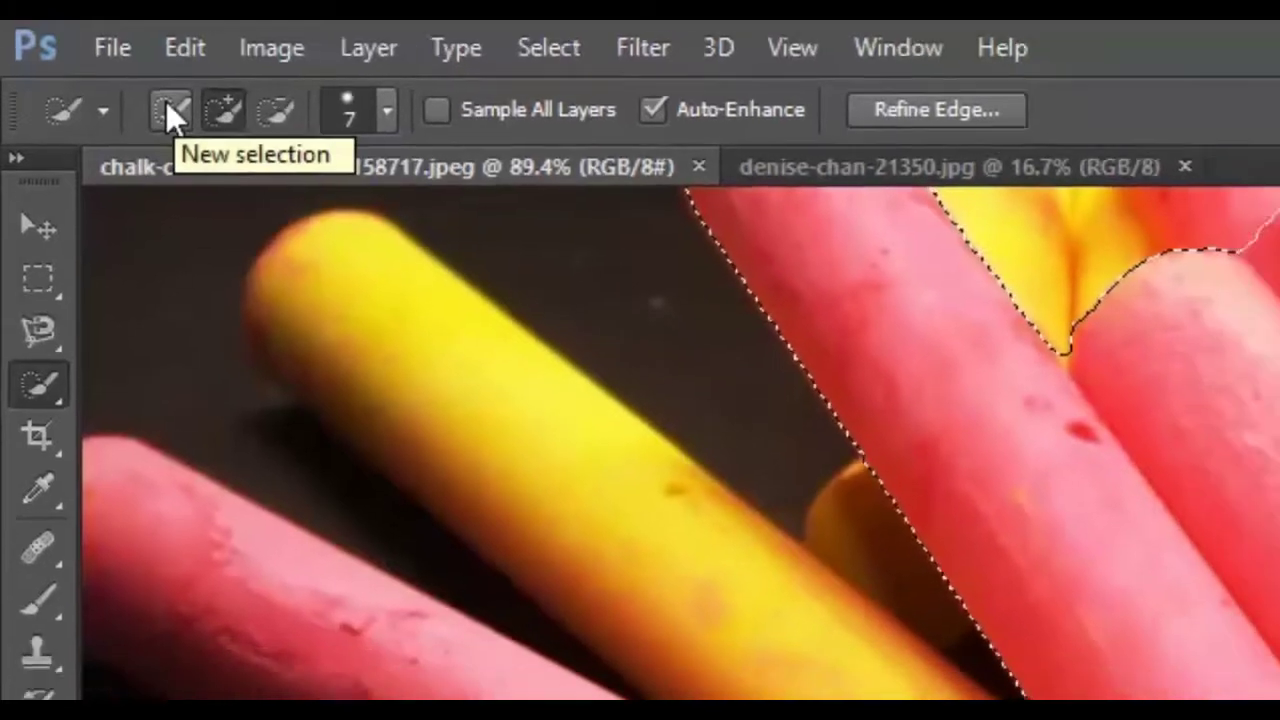
Step: Try selecting the upper-left yellow chalk with Quick Selection in New selection mode, and deselect everything
{"action": "left_click", "coordinate": [183, 118]}
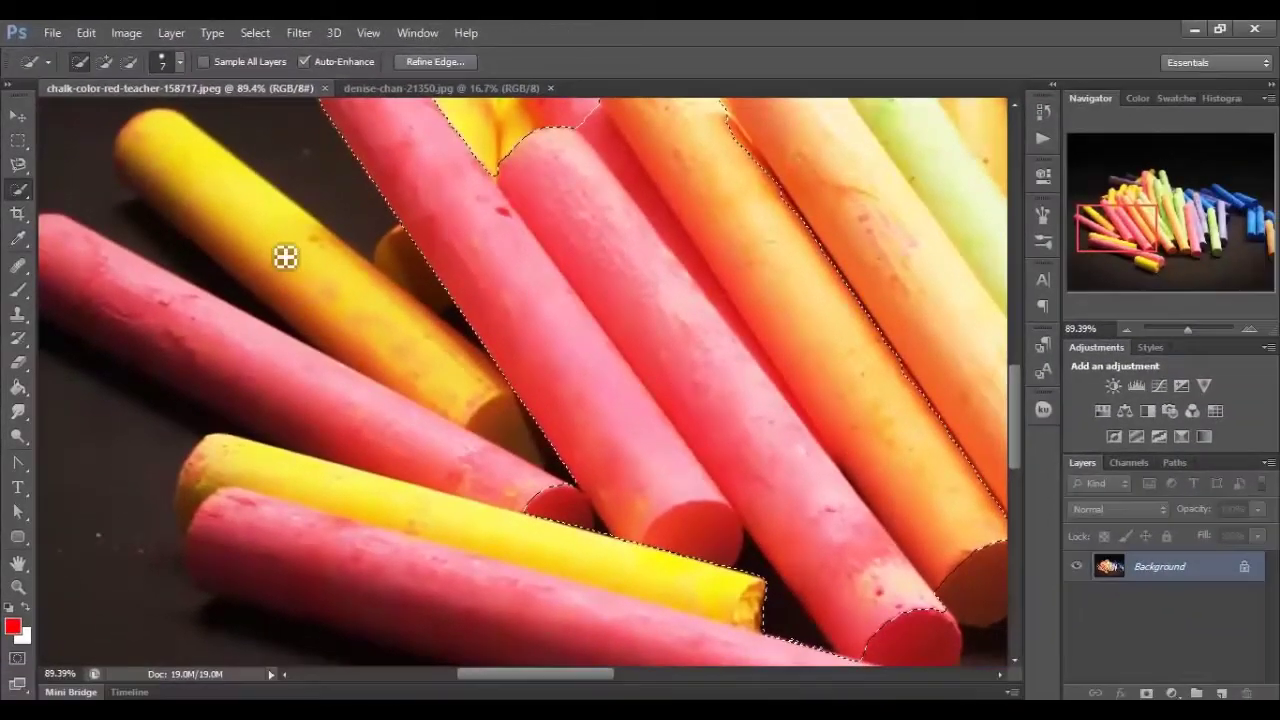
{"action": "mouse_move", "coordinate": [223, 214]}
{"action": "left_mouse_down"}
{"action": "mouse_move", "coordinate": [500, 466]}
{"action": "mouse_move", "coordinate": [440, 393]}
{"action": "left_mouse_up"}
{"action": "key", "text": "ctrl+d"}
Step: Select the leftmost of the two adjacent steep pink chalks with the Quick Selection tool
{"action": "left_click_drag", "start_coordinate": [583, 362], "coordinate": [711, 494]}
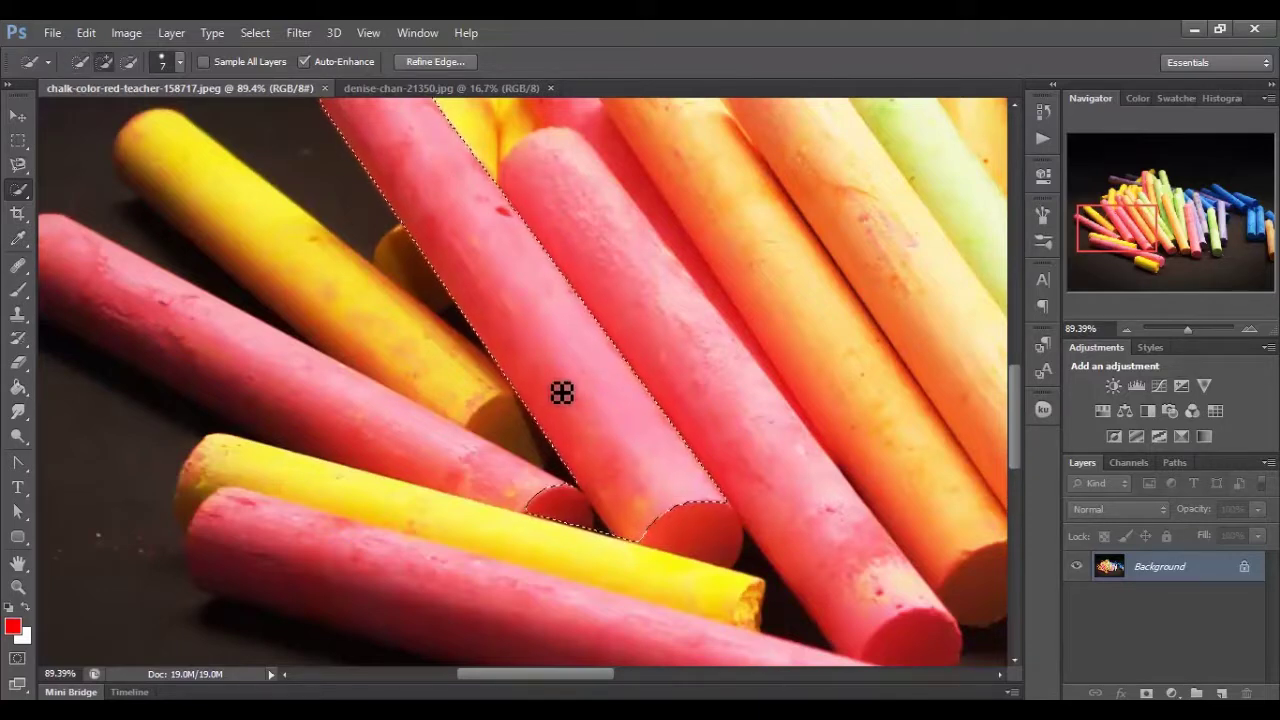
Step: Add the neighbouring steep pink chalk to the selection, and subtract part of the left one with a size 7 Quick Selection brush
{"action": "mouse_move", "coordinate": [734, 546]}
{"action": "left_mouse_down"}
{"action": "mouse_move", "coordinate": [695, 501]}
{"action": "mouse_move", "coordinate": [774, 588]}
{"action": "mouse_move", "coordinate": [763, 577]}
{"action": "mouse_move", "coordinate": [871, 650]}
{"action": "mouse_move", "coordinate": [894, 646]}
{"action": "mouse_move", "coordinate": [500, 323]}
{"action": "left_mouse_up"}
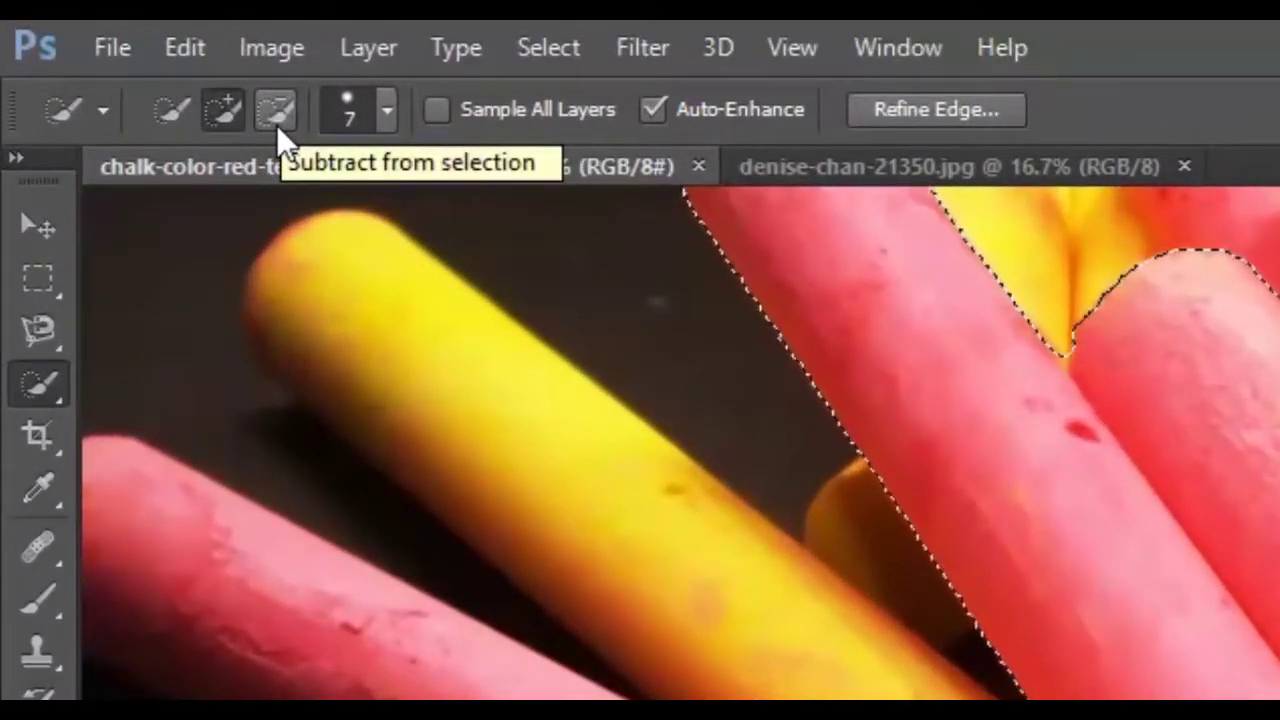
{"action": "left_click", "coordinate": [276, 124]}
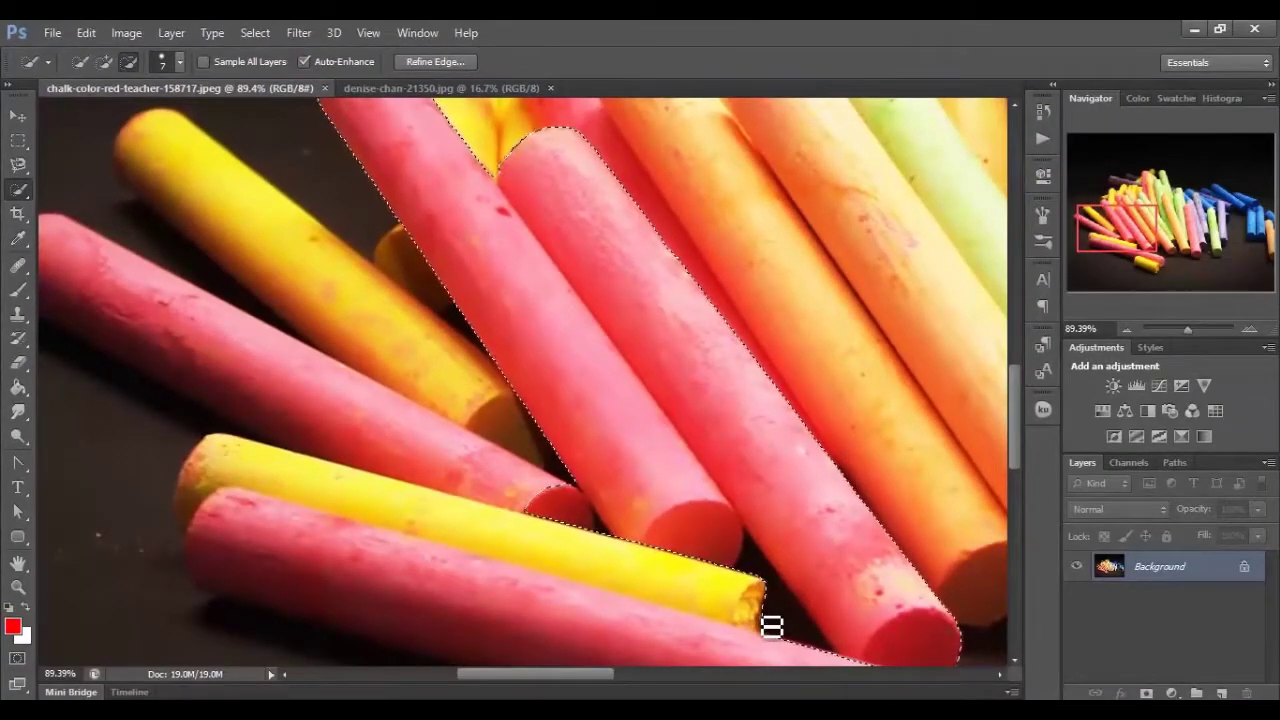
{"action": "mouse_move", "coordinate": [780, 626]}
{"action": "left_mouse_down"}
{"action": "mouse_move", "coordinate": [809, 651]}
{"action": "mouse_move", "coordinate": [772, 649]}
{"action": "mouse_move", "coordinate": [839, 663]}
{"action": "mouse_move", "coordinate": [760, 560]}
{"action": "mouse_move", "coordinate": [757, 577]}
{"action": "mouse_move", "coordinate": [782, 600]}
{"action": "mouse_move", "coordinate": [766, 577]}
{"action": "mouse_move", "coordinate": [771, 620]}
{"action": "mouse_move", "coordinate": [606, 534]}
{"action": "mouse_move", "coordinate": [543, 465]}
{"action": "mouse_move", "coordinate": [592, 550]}
{"action": "mouse_move", "coordinate": [646, 519]}
{"action": "mouse_move", "coordinate": [366, 70]}
{"action": "mouse_move", "coordinate": [419, 194]}
{"action": "left_mouse_up"}
{"action": "left_click_drag", "start_coordinate": [466, 209], "coordinate": [514, 423]}
{"action": "left_click_drag", "start_coordinate": [488, 311], "coordinate": [532, 315]}
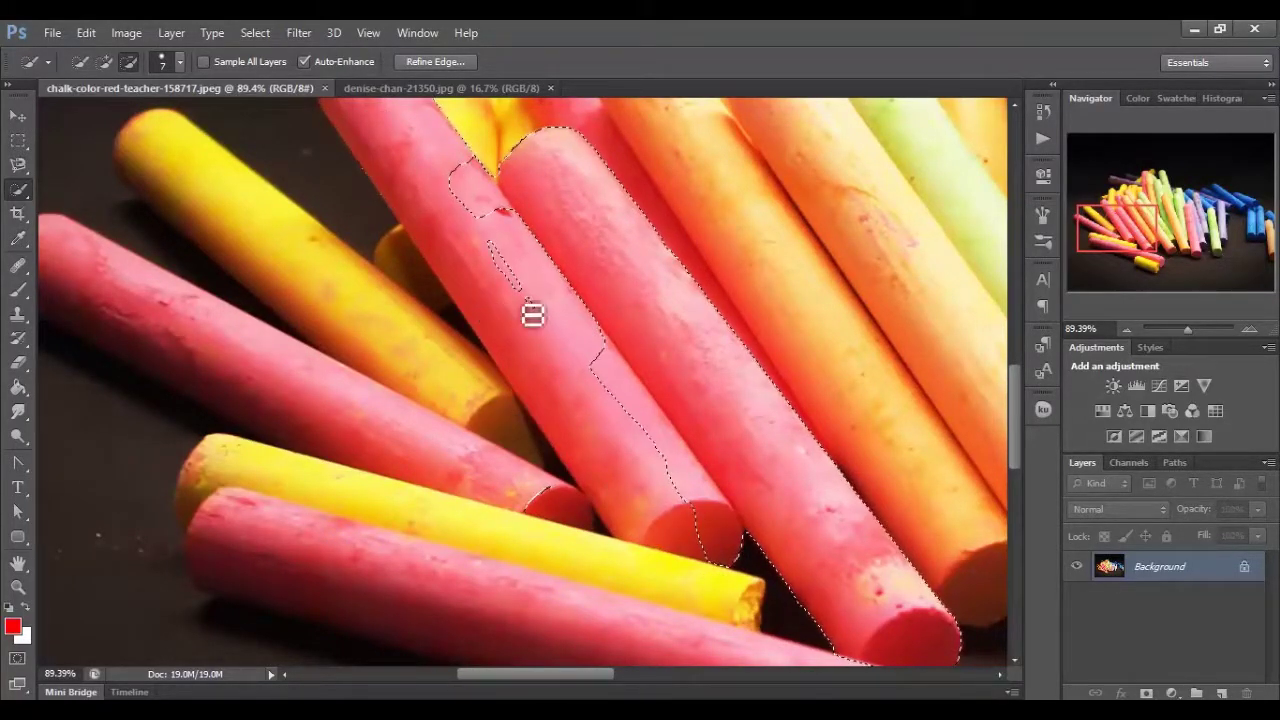
Step: Enlarge the brush to 60 and subtract the rest of the left steep pink chalk from the selection
{"action": "key", "text": "bracketright"}
{"action": "key", "text": "bracketright"}
{"action": "key", "text": "bracketright"}
{"action": "key", "text": "bracketright"}
{"action": "key", "text": "bracketright"}
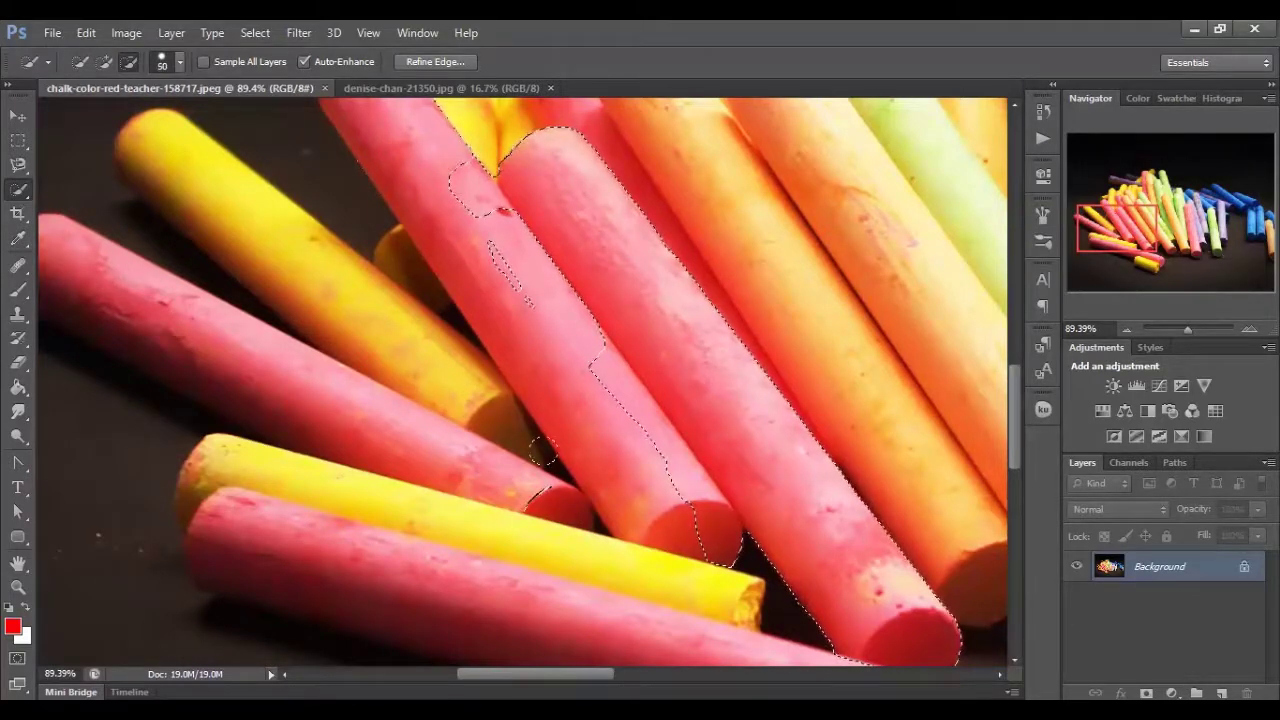
{"action": "left_click", "coordinate": [722, 579]}
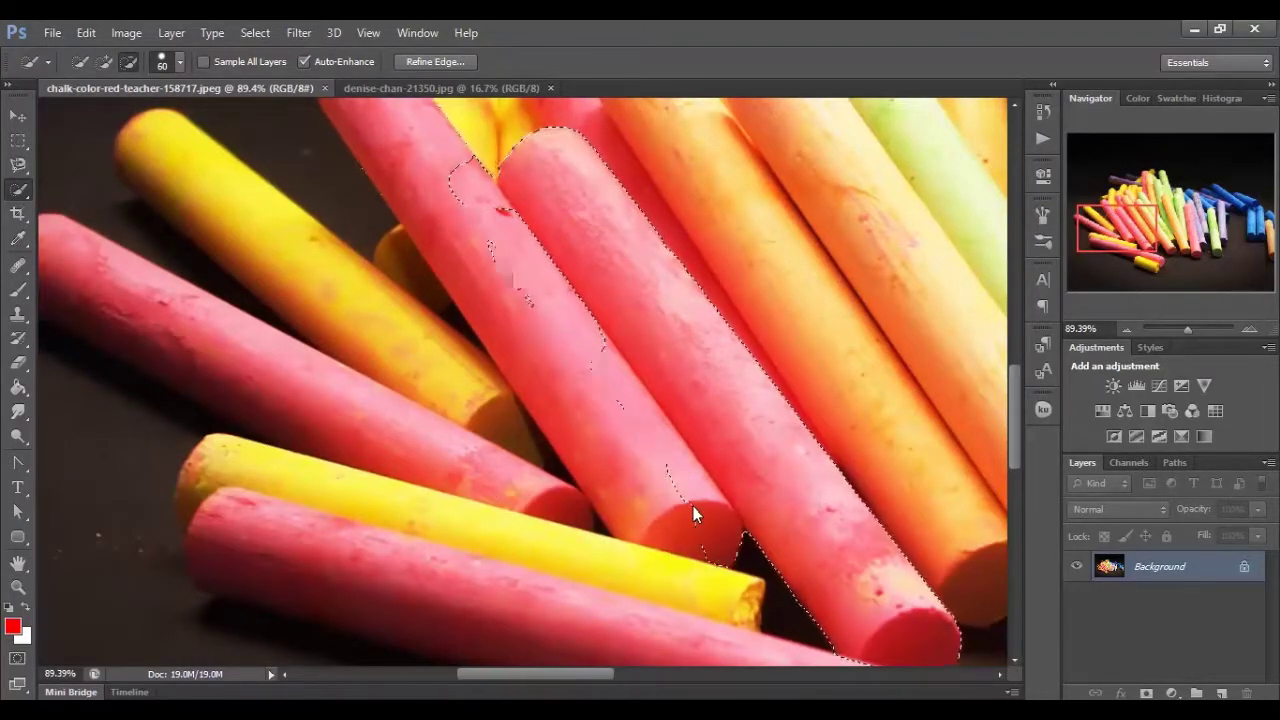
{"action": "mouse_move", "coordinate": [706, 517]}
{"action": "left_mouse_down"}
{"action": "mouse_move", "coordinate": [500, 266]}
{"action": "mouse_move", "coordinate": [463, 189]}
{"action": "mouse_move", "coordinate": [352, 148]}
{"action": "left_mouse_up"}
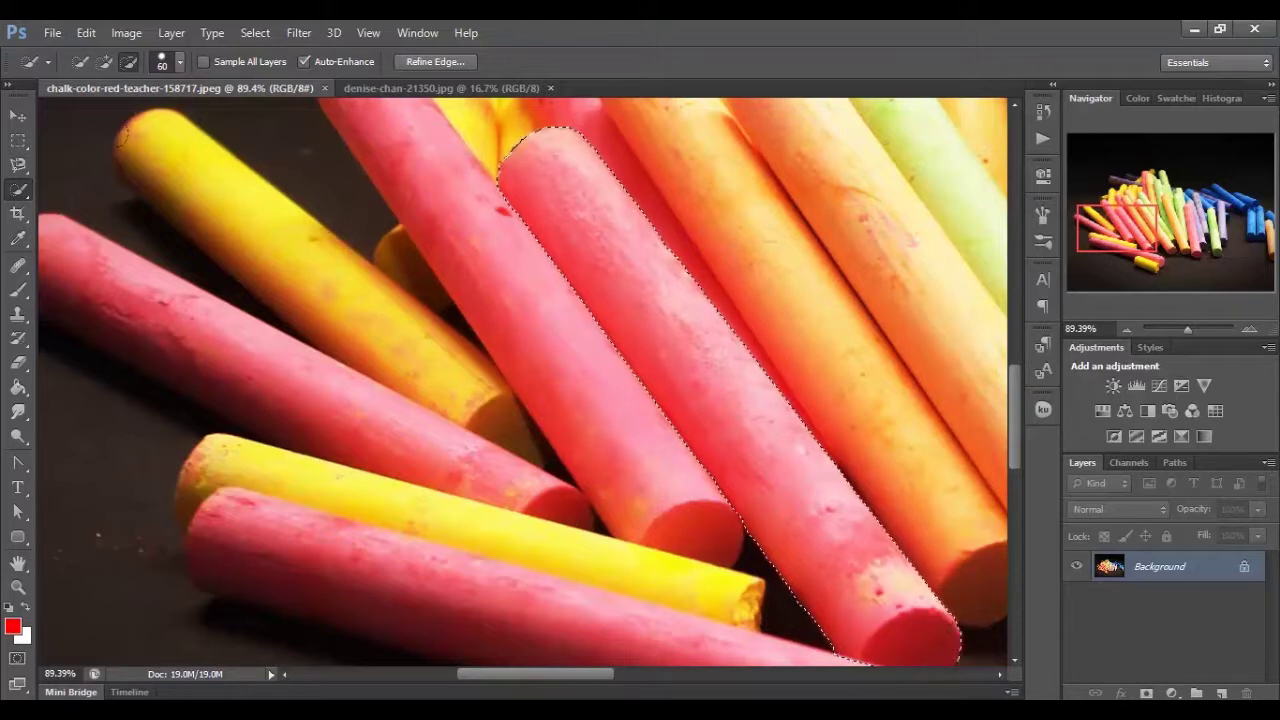
Step: Set the Quick Selection tool to add to the selection with a brush size of 15
{"action": "left_click", "coordinate": [101, 66]}
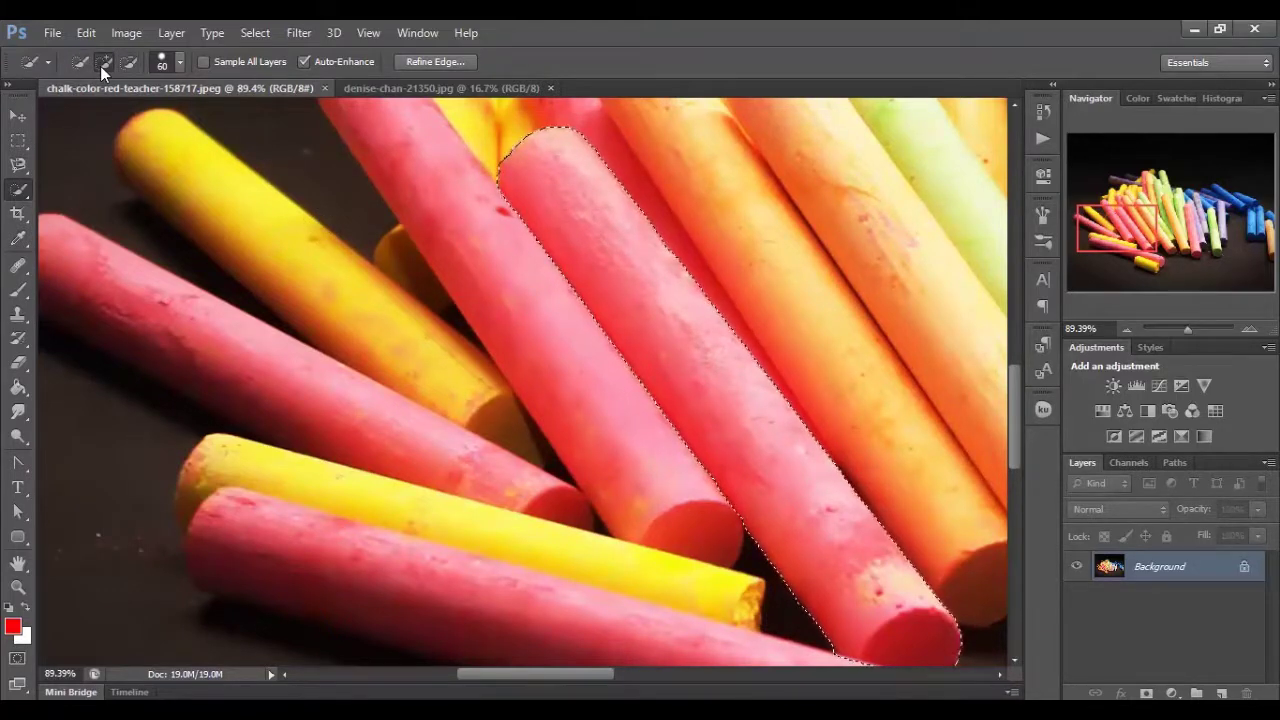
{"action": "key", "text": "bracketleft"}
{"action": "key", "text": "bracketleft"}
{"action": "key", "text": "bracketleft"}
{"action": "key", "text": "bracketleft"}
{"action": "key", "text": "bracketleft"}
{"action": "key", "text": "bracketleft"}
{"action": "key", "text": "bracketleft"}
{"action": "key", "text": "bracketleft"}
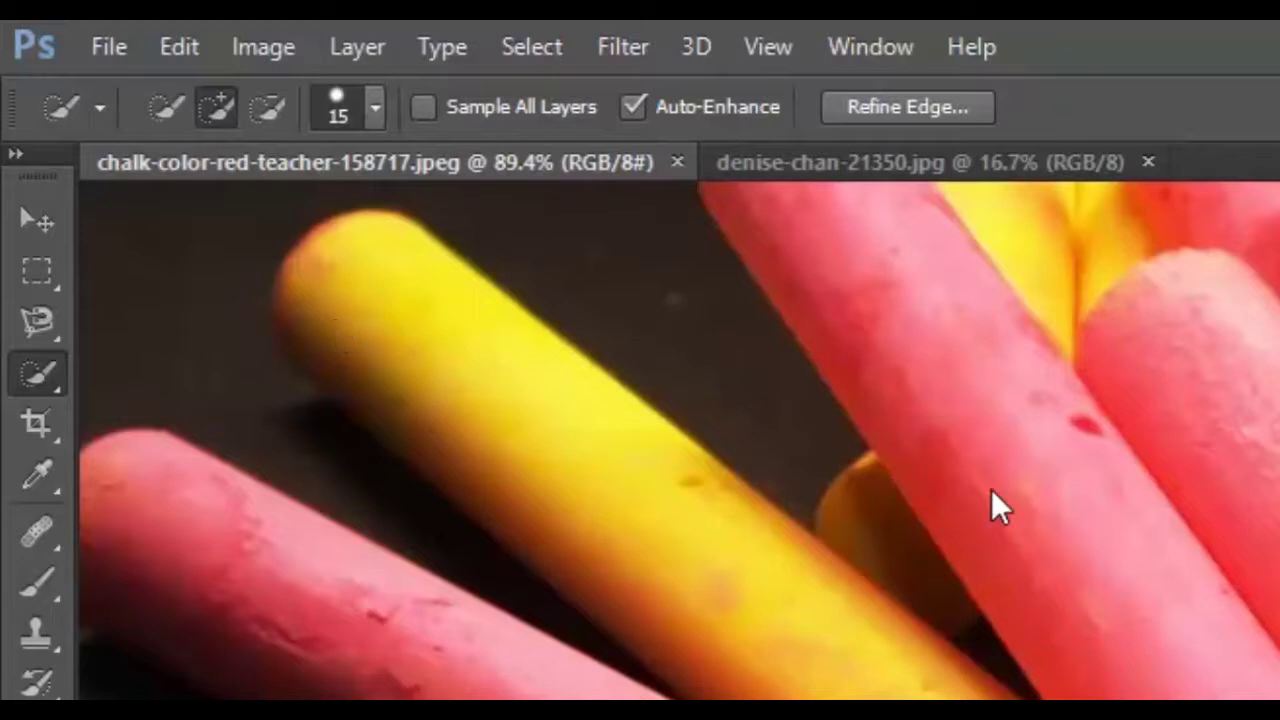
{"action": "left_click", "coordinate": [1020, 505]}
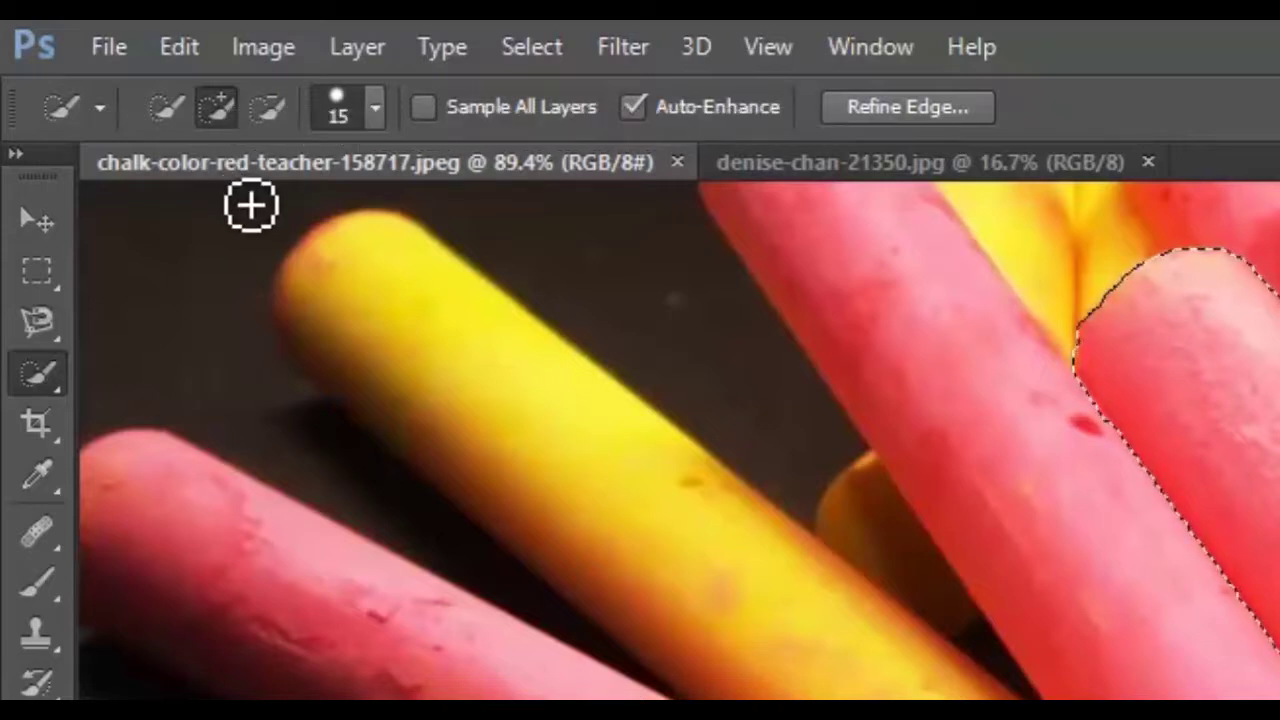
{"action": "key", "text": "alt"}
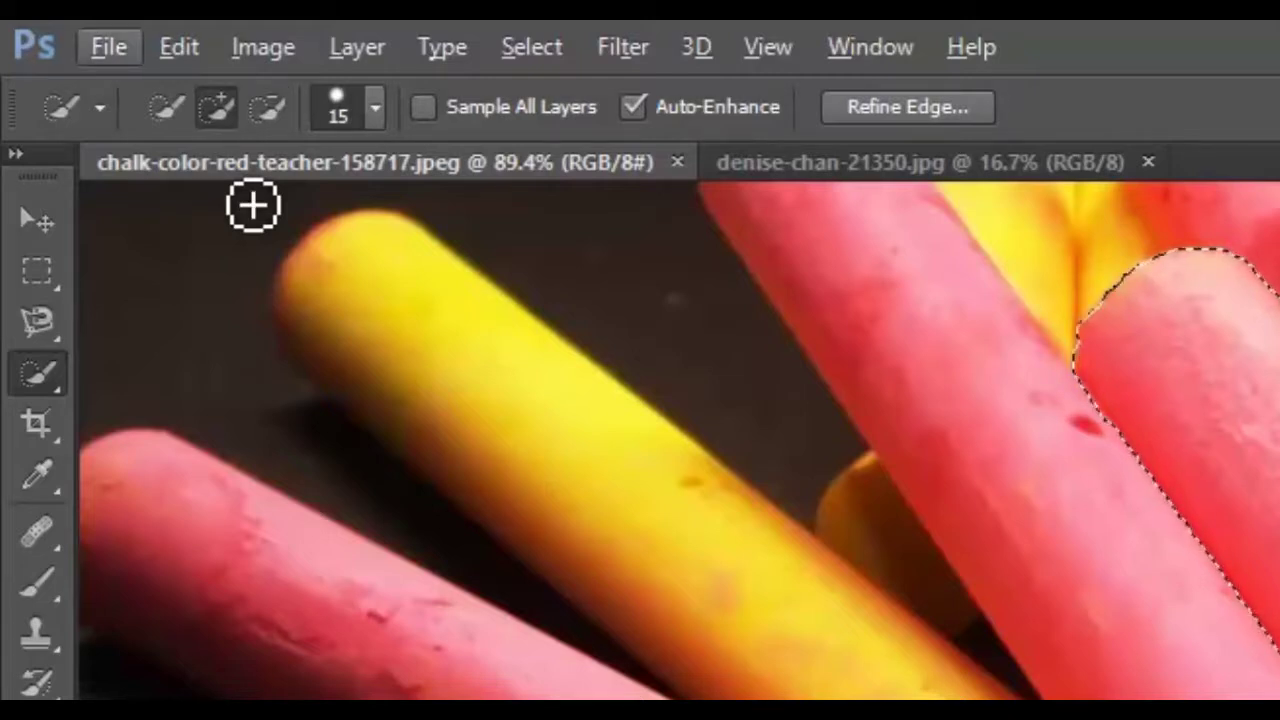
{"action": "key", "text": "alt"}
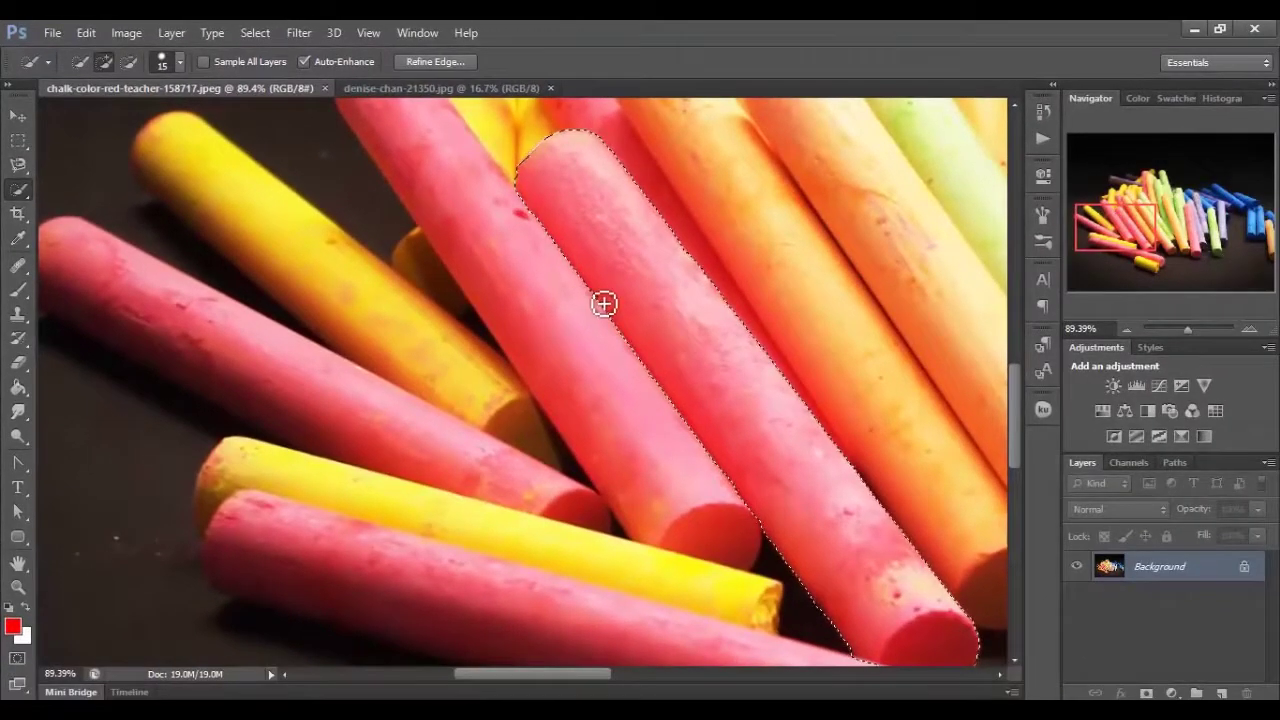
Step: Add the left steep pink chalk to the selection, starting at brush size 15 and continuing at 80
{"action": "mouse_move", "coordinate": [604, 303]}
{"action": "left_mouse_down"}
{"action": "mouse_move", "coordinate": [596, 383]}
{"action": "mouse_move", "coordinate": [629, 460]}
{"action": "mouse_move", "coordinate": [692, 525]}
{"action": "mouse_move", "coordinate": [612, 341]}
{"action": "mouse_move", "coordinate": [692, 504]}
{"action": "mouse_move", "coordinate": [601, 376]}
{"action": "mouse_move", "coordinate": [649, 470]}
{"action": "mouse_move", "coordinate": [609, 356]}
{"action": "mouse_move", "coordinate": [622, 445]}
{"action": "mouse_move", "coordinate": [609, 406]}
{"action": "mouse_move", "coordinate": [665, 425]}
{"action": "mouse_move", "coordinate": [669, 370]}
{"action": "mouse_move", "coordinate": [624, 388]}
{"action": "mouse_move", "coordinate": [649, 391]}
{"action": "mouse_move", "coordinate": [699, 464]}
{"action": "left_mouse_up"}
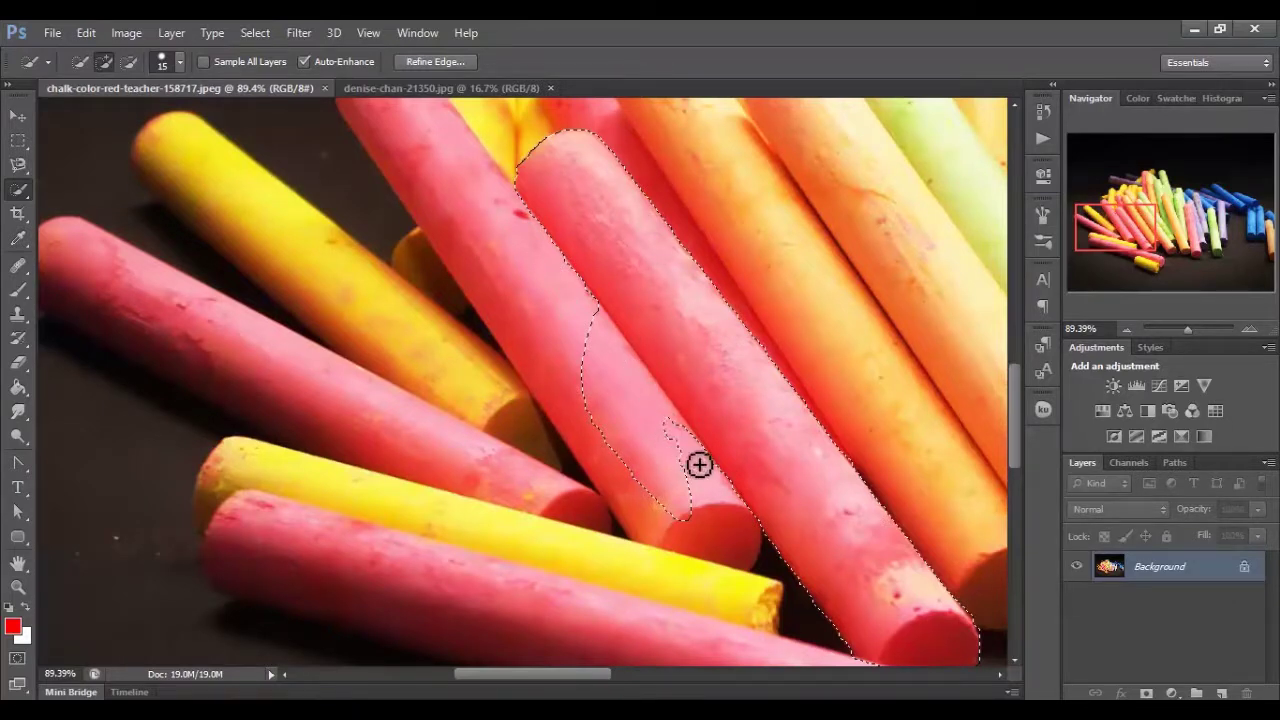
{"action": "key", "text": "bracketright"}
{"action": "key", "text": "bracketright"}
{"action": "key", "text": "bracketright"}
{"action": "key", "text": "bracketright"}
{"action": "key", "text": "bracketright"}
{"action": "key", "text": "bracketright"}
{"action": "key", "text": "bracketright"}
{"action": "mouse_move", "coordinate": [669, 434]}
{"action": "left_mouse_down"}
{"action": "mouse_move", "coordinate": [663, 503]}
{"action": "mouse_move", "coordinate": [691, 477]}
{"action": "mouse_move", "coordinate": [595, 455]}
{"action": "mouse_move", "coordinate": [520, 272]}
{"action": "mouse_move", "coordinate": [451, 200]}
{"action": "mouse_move", "coordinate": [520, 440]}
{"action": "left_mouse_up"}
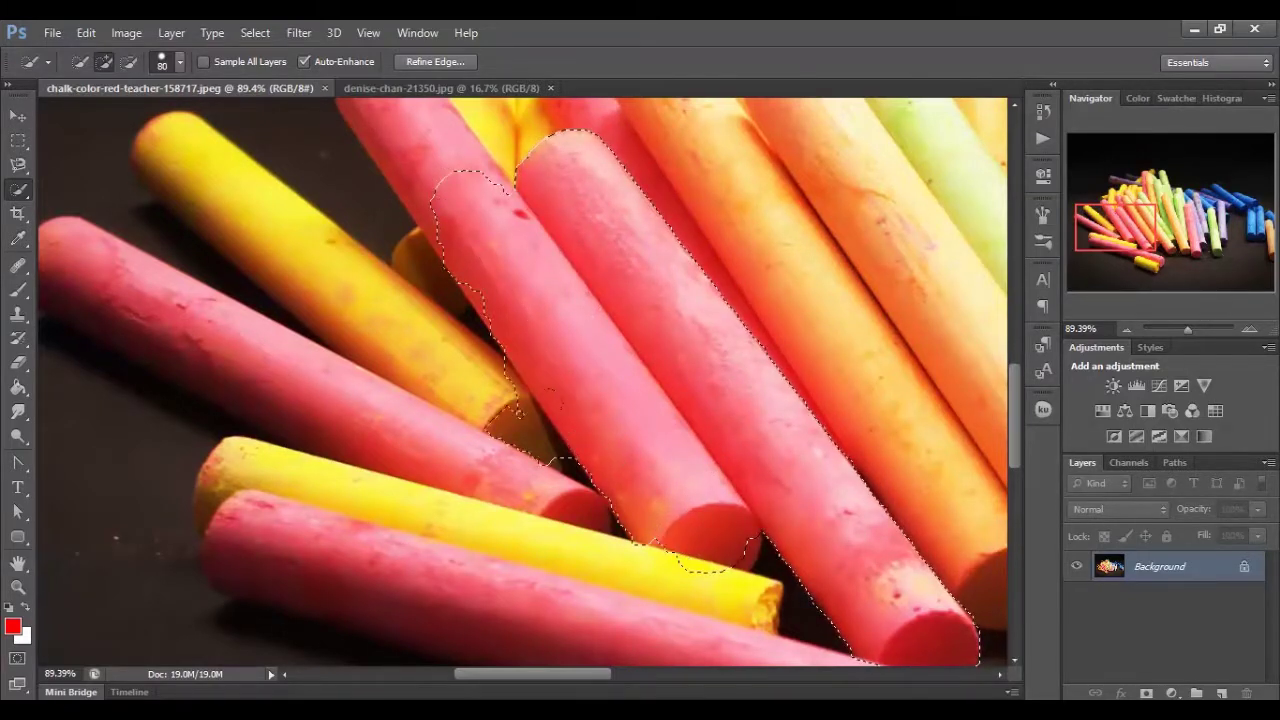
Step: Subtract the left steep pink chalk and the stray areas around it by temporarily using subtract mode at brush size 80
{"action": "key", "text": "alt"}
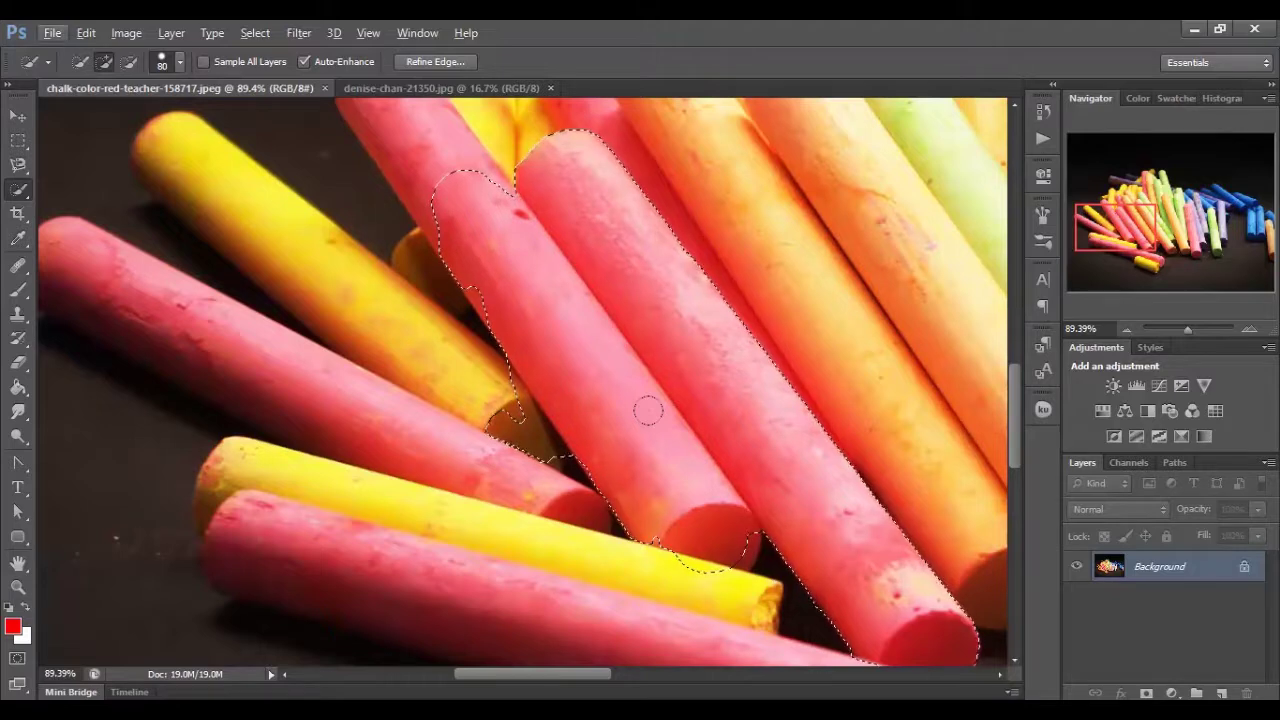
{"action": "mouse_move", "coordinate": [480, 330]}
{"action": "left_mouse_down"}
{"action": "mouse_move", "coordinate": [454, 218]}
{"action": "mouse_move", "coordinate": [510, 300]}
{"action": "mouse_move", "coordinate": [530, 450]}
{"action": "left_mouse_up"}
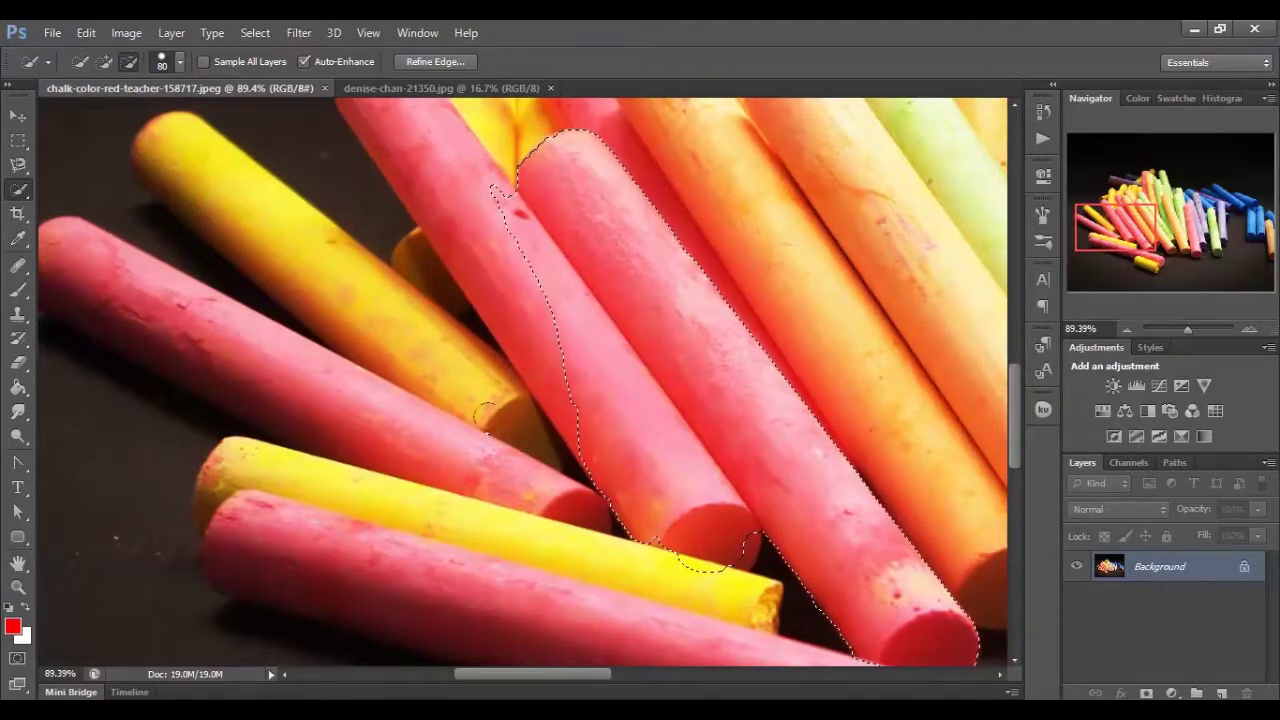
{"action": "left_click_drag", "start_coordinate": [635, 492], "coordinate": [700, 545]}
{"action": "mouse_move", "coordinate": [633, 431]}
{"action": "left_mouse_down"}
{"action": "mouse_move", "coordinate": [590, 420]}
{"action": "mouse_move", "coordinate": [476, 165]}
{"action": "left_mouse_up"}
{"action": "mouse_move", "coordinate": [617, 404]}
{"action": "left_mouse_down"}
{"action": "mouse_move", "coordinate": [594, 375]}
{"action": "mouse_move", "coordinate": [695, 509]}
{"action": "mouse_move", "coordinate": [669, 466]}
{"action": "mouse_move", "coordinate": [709, 500]}
{"action": "mouse_move", "coordinate": [642, 490]}
{"action": "left_mouse_up"}
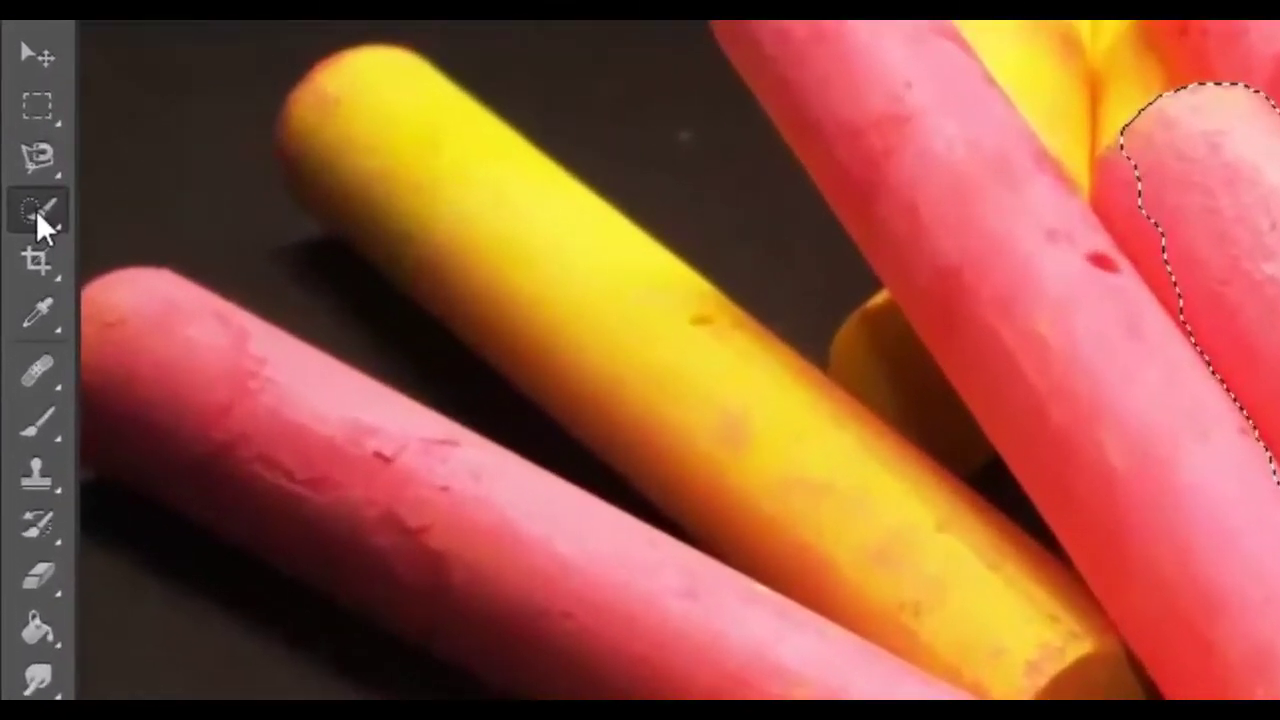
Step: Switch to the Magic Wand tool and clear the existing chalk selection
{"action": "right_click", "coordinate": [24, 196]}
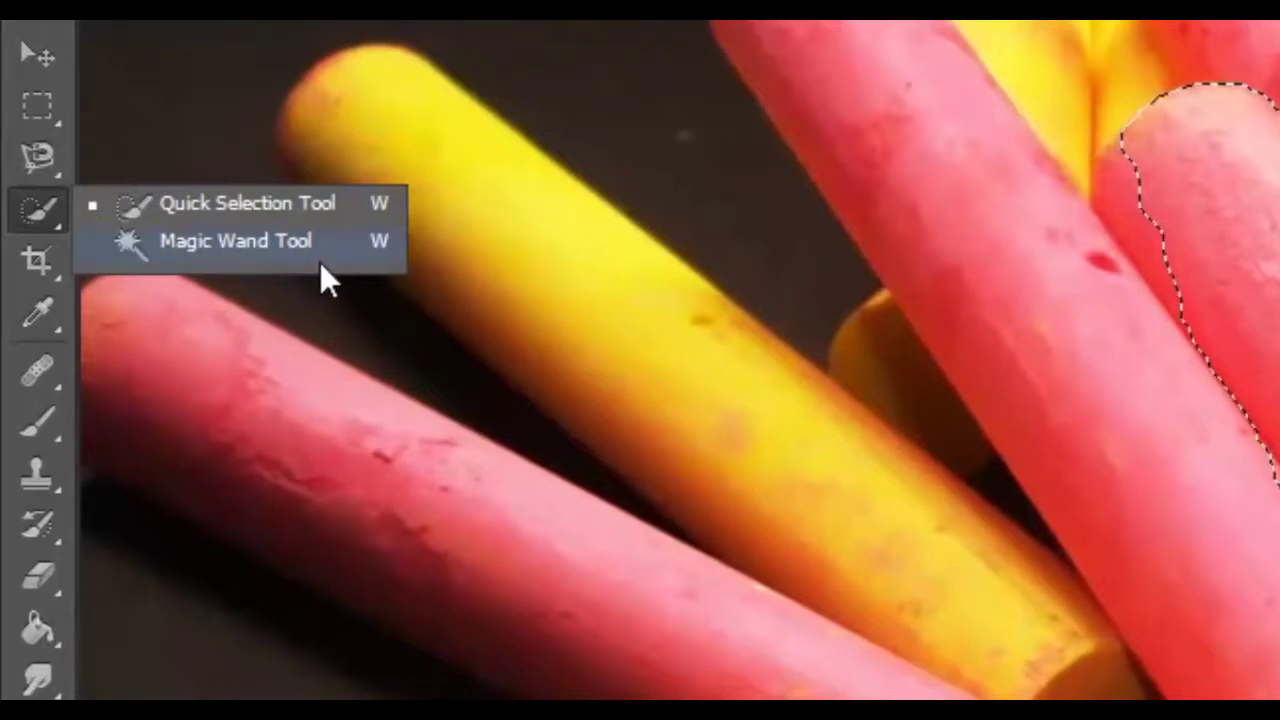
{"action": "left_click", "coordinate": [350, 248]}
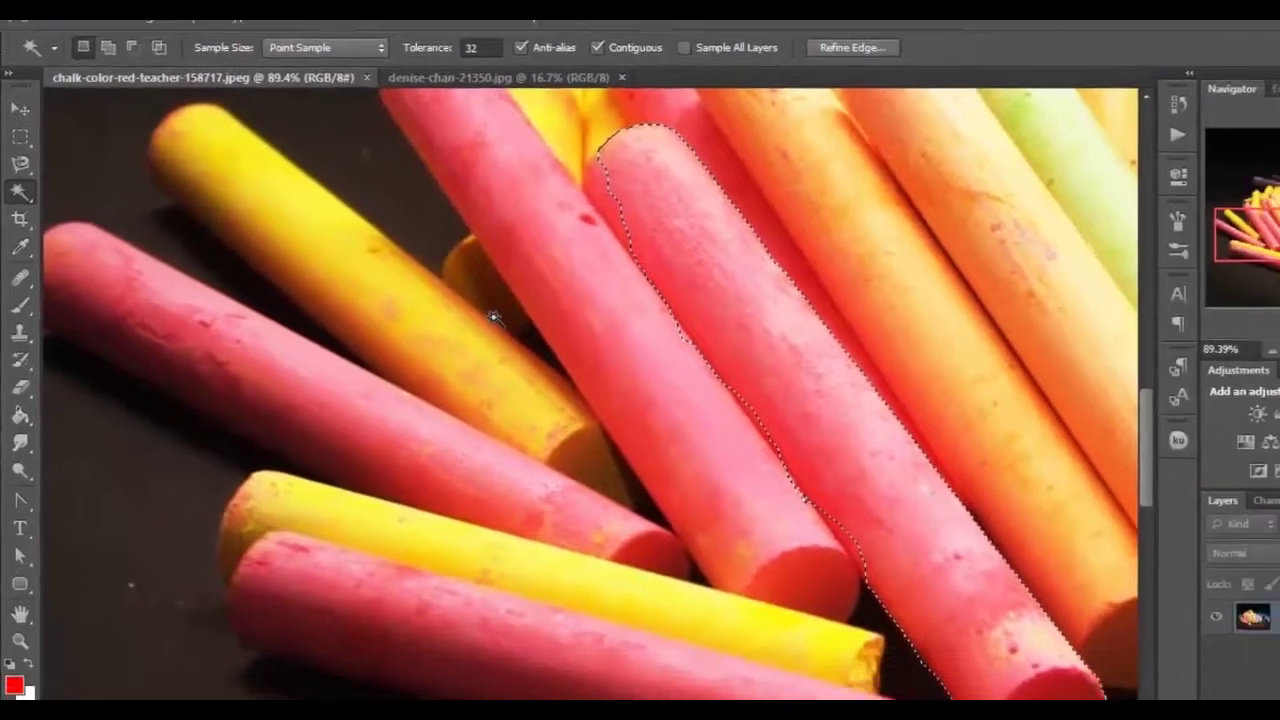
{"action": "key", "text": "ctrl+d"}
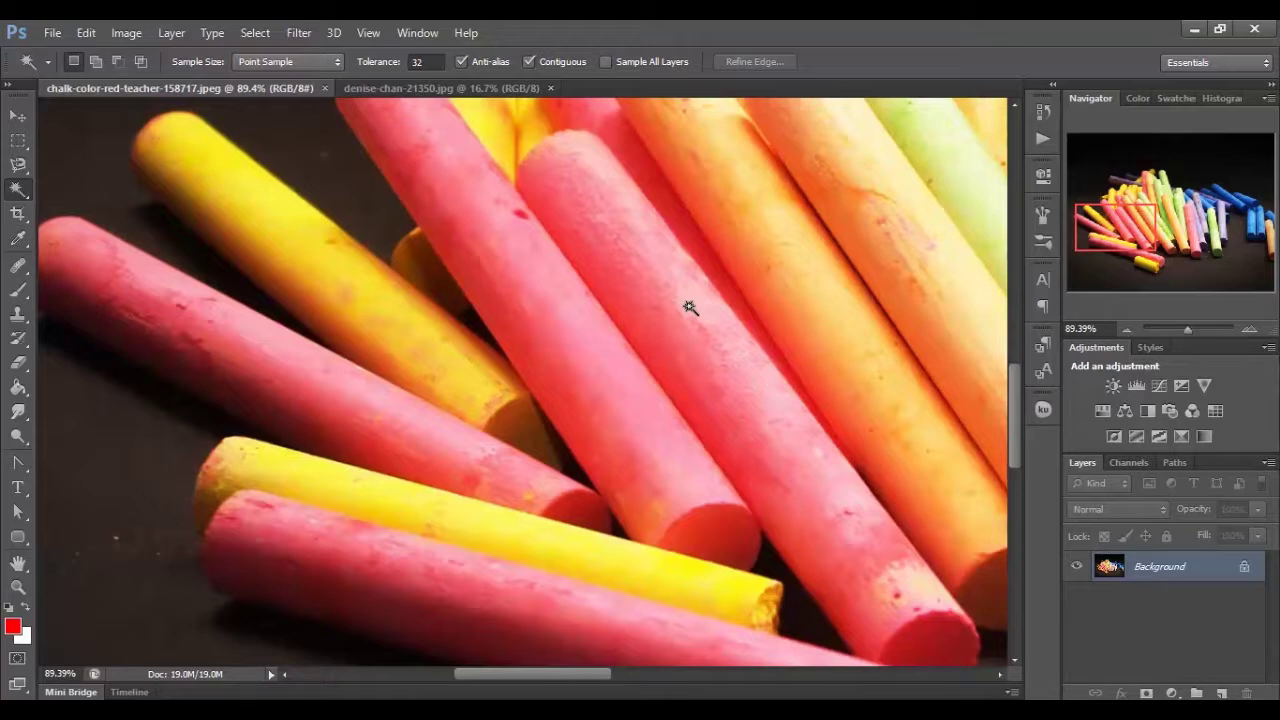
Step: Select the light highlight along the right steep pink chalk with the Magic Wand at tolerance 32
{"action": "scroll", "coordinate": [690, 307], "scroll_direction": "up", "scroll_amount": 10}
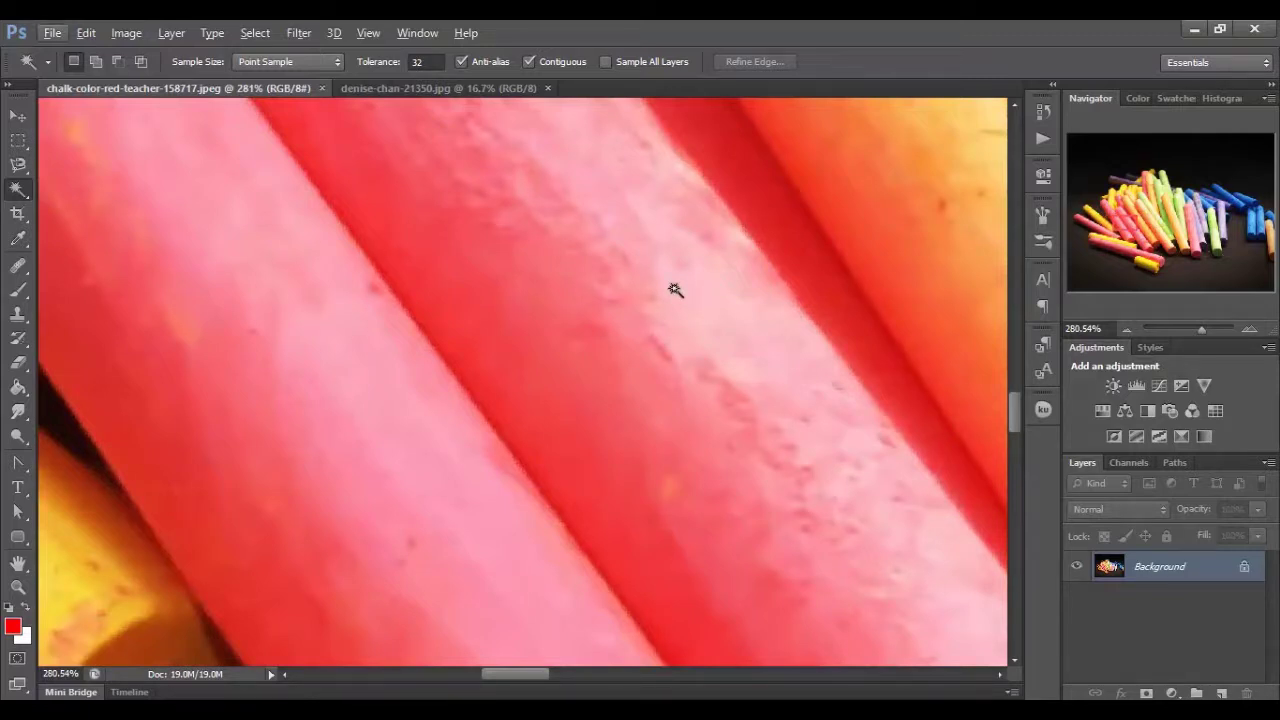
{"action": "left_click", "coordinate": [678, 306]}
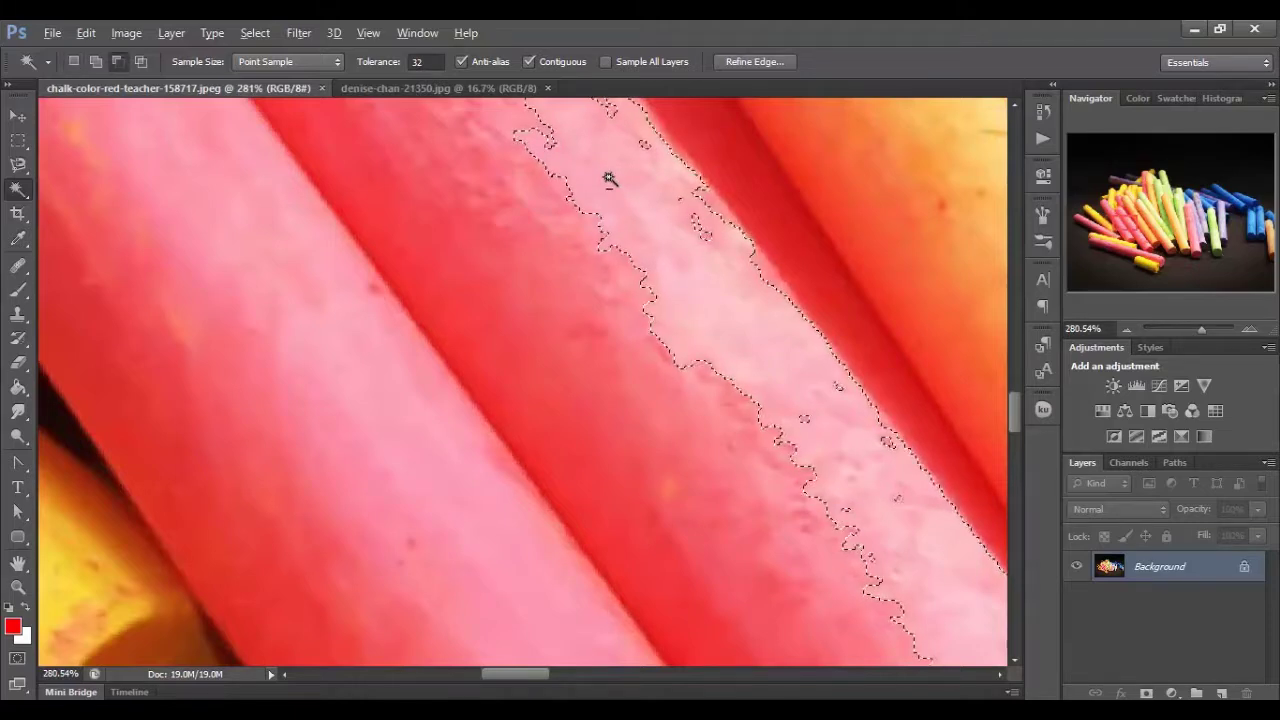
{"action": "scroll", "coordinate": [617, 193], "scroll_direction": "down", "scroll_amount": 3}
{"action": "scroll", "coordinate": [617, 193], "scroll_direction": "down", "scroll_amount": 2}
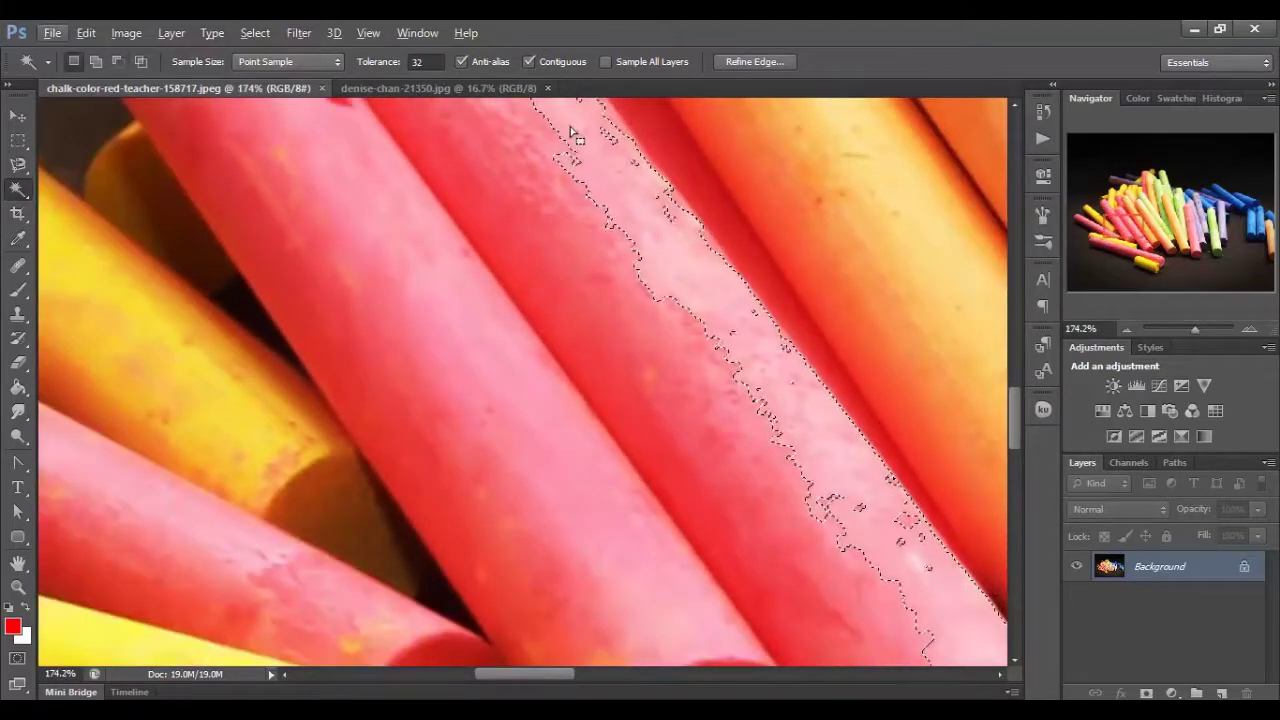
{"action": "left_click_drag", "start_coordinate": [680, 294], "coordinate": [620, 414]}
{"action": "left_click", "coordinate": [612, 443]}
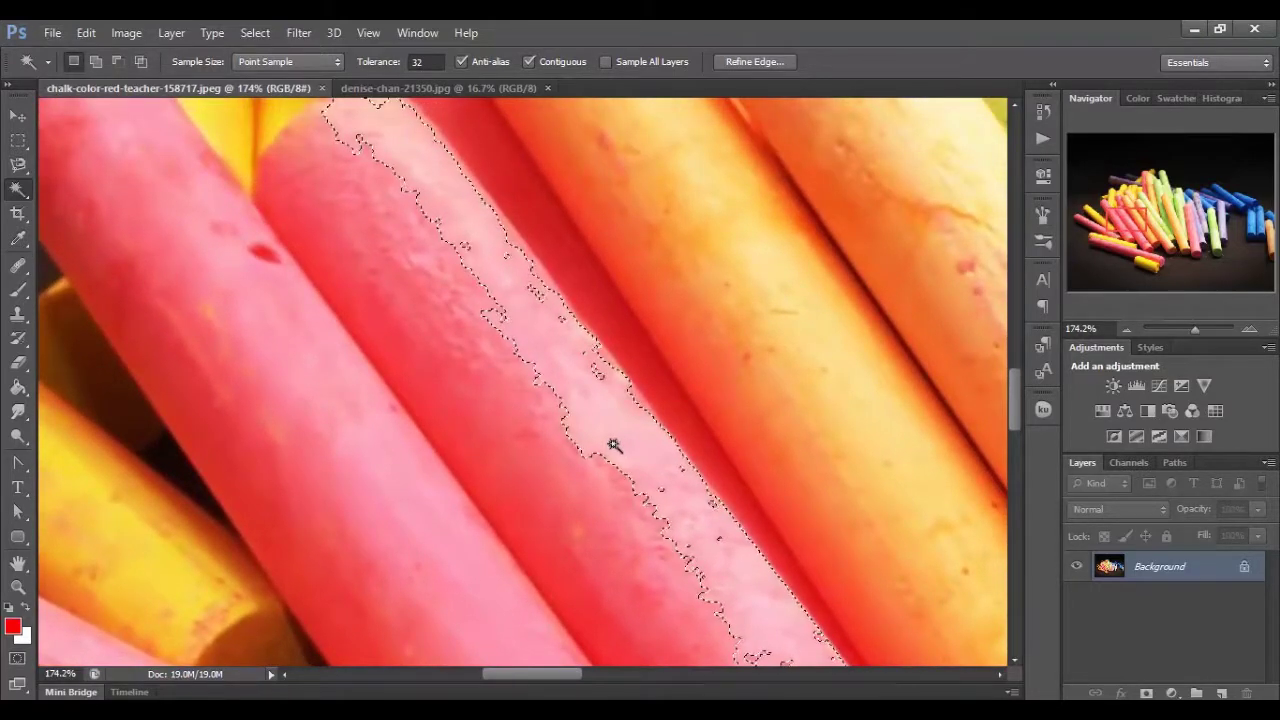
{"action": "scroll", "coordinate": [608, 443], "scroll_direction": "down", "scroll_amount": 2}
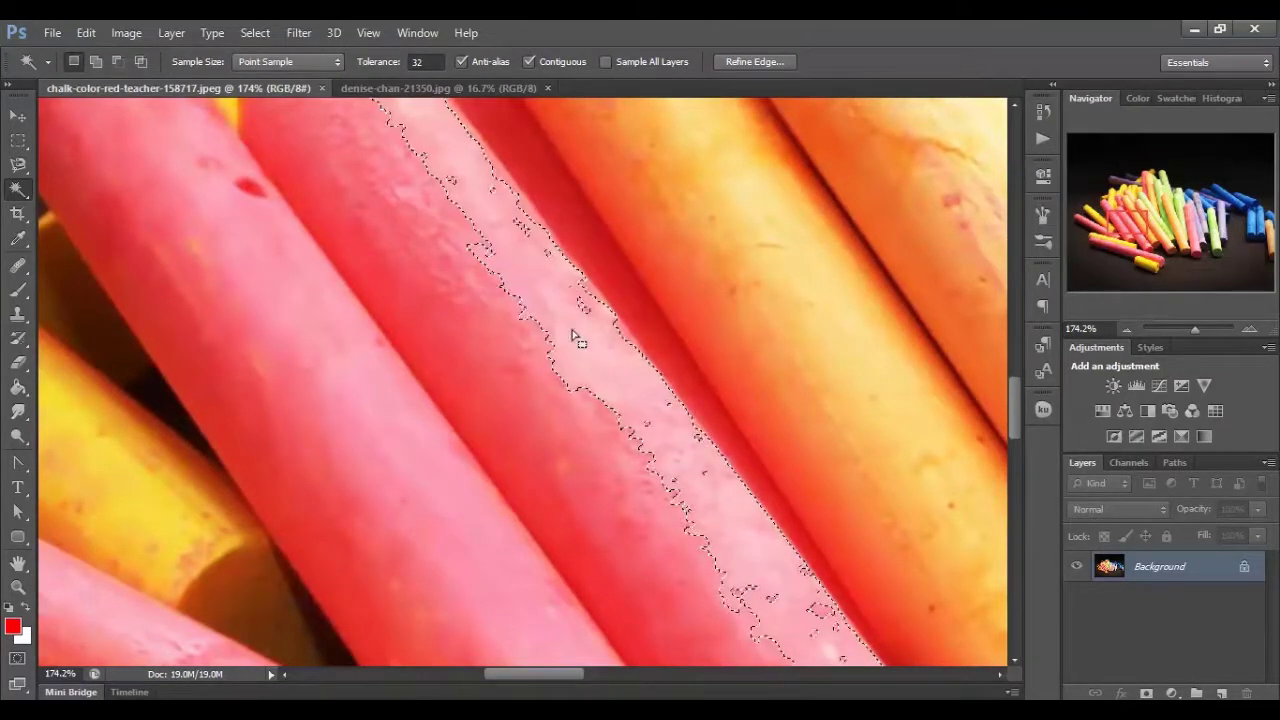
Step: Set the Magic Wand tolerance to 1 and select a spot beside the same pink chalk's highlight
{"action": "left_click", "coordinate": [414, 62]}
{"action": "type", "text": "1"}
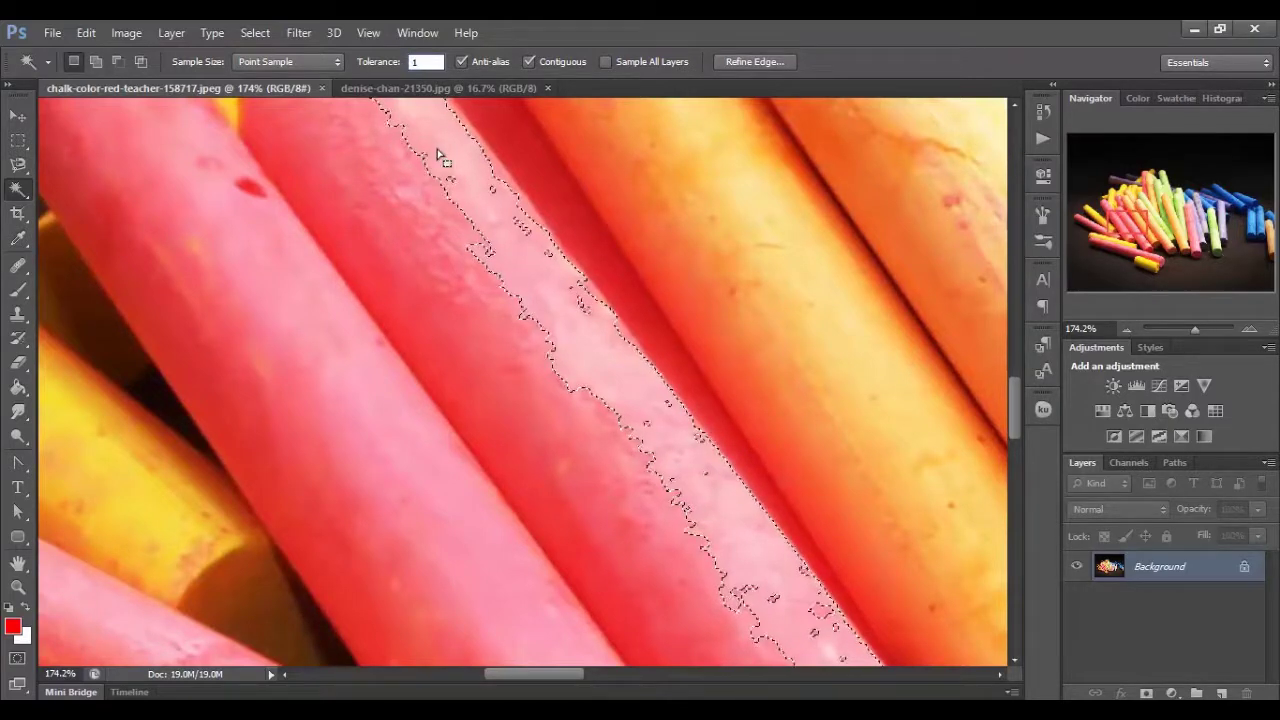
{"action": "left_click", "coordinate": [464, 238]}
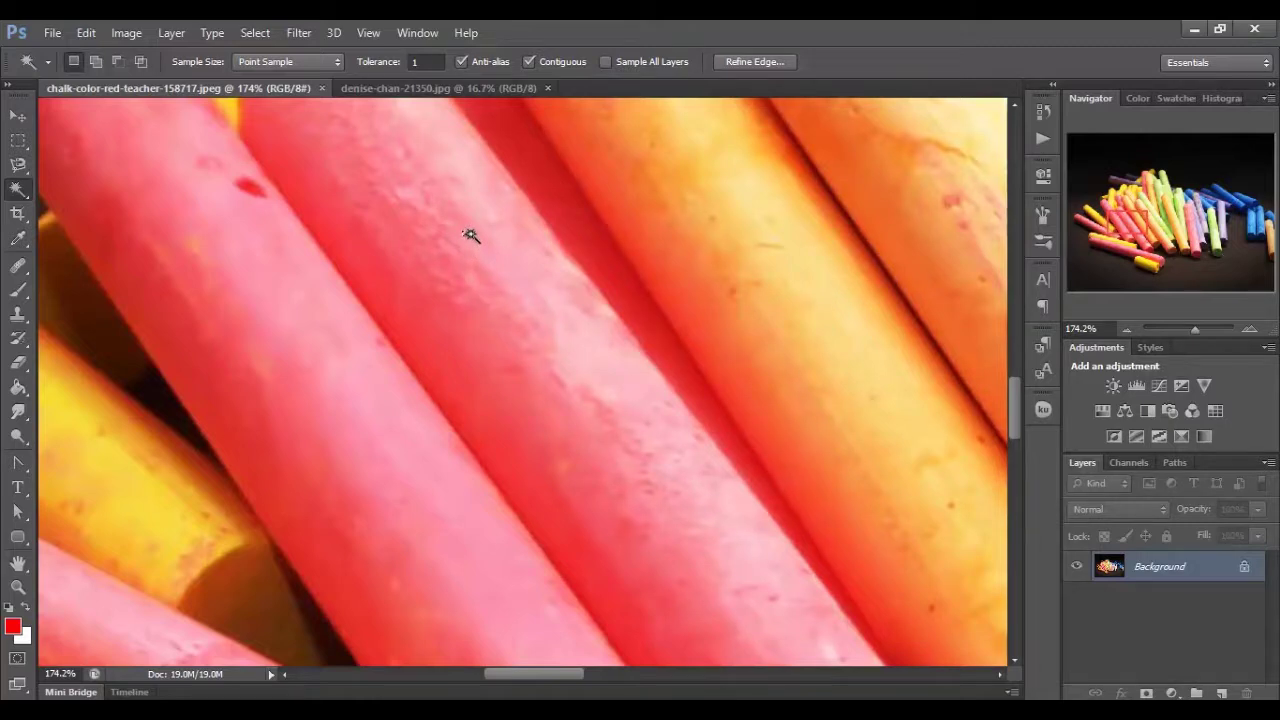
{"action": "scroll", "coordinate": [470, 236], "scroll_direction": "up", "scroll_amount": 8}
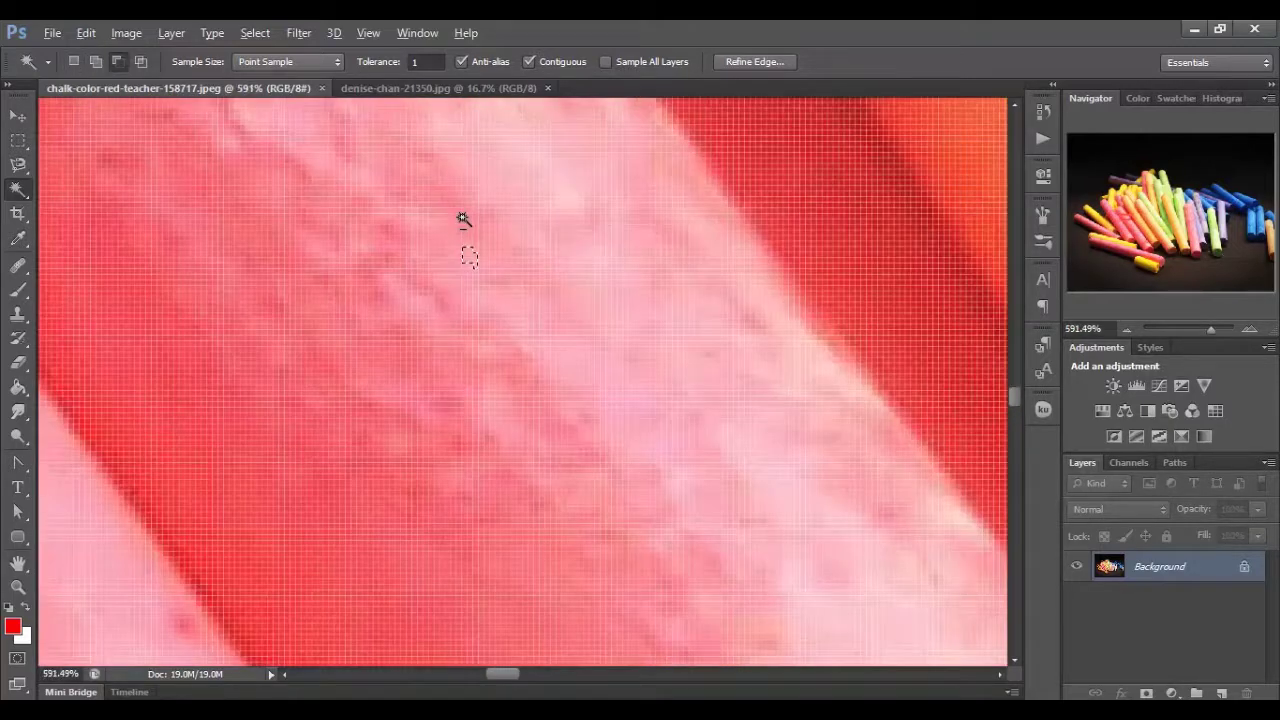
{"action": "scroll", "coordinate": [463, 219], "scroll_direction": "down", "scroll_amount": 4}
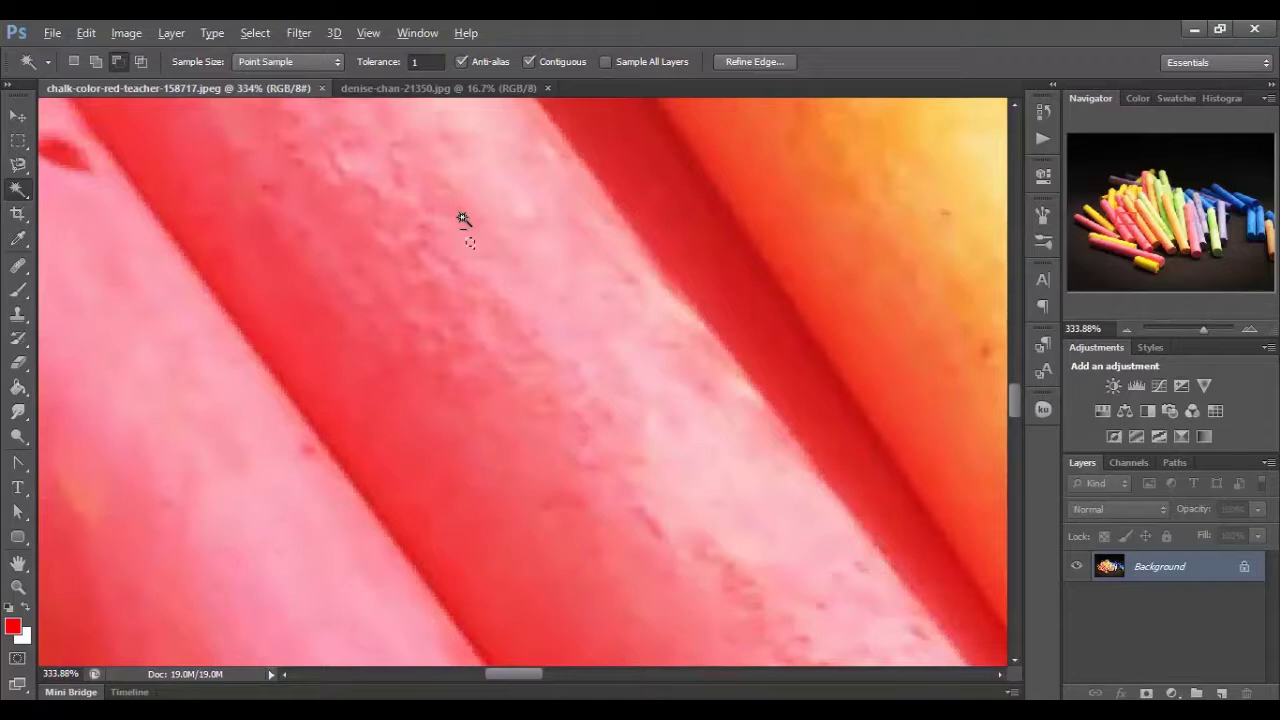
Step: Set the Magic Wand tolerance to 50 and select the same pink chalk's highlight
{"action": "left_click", "coordinate": [425, 61]}
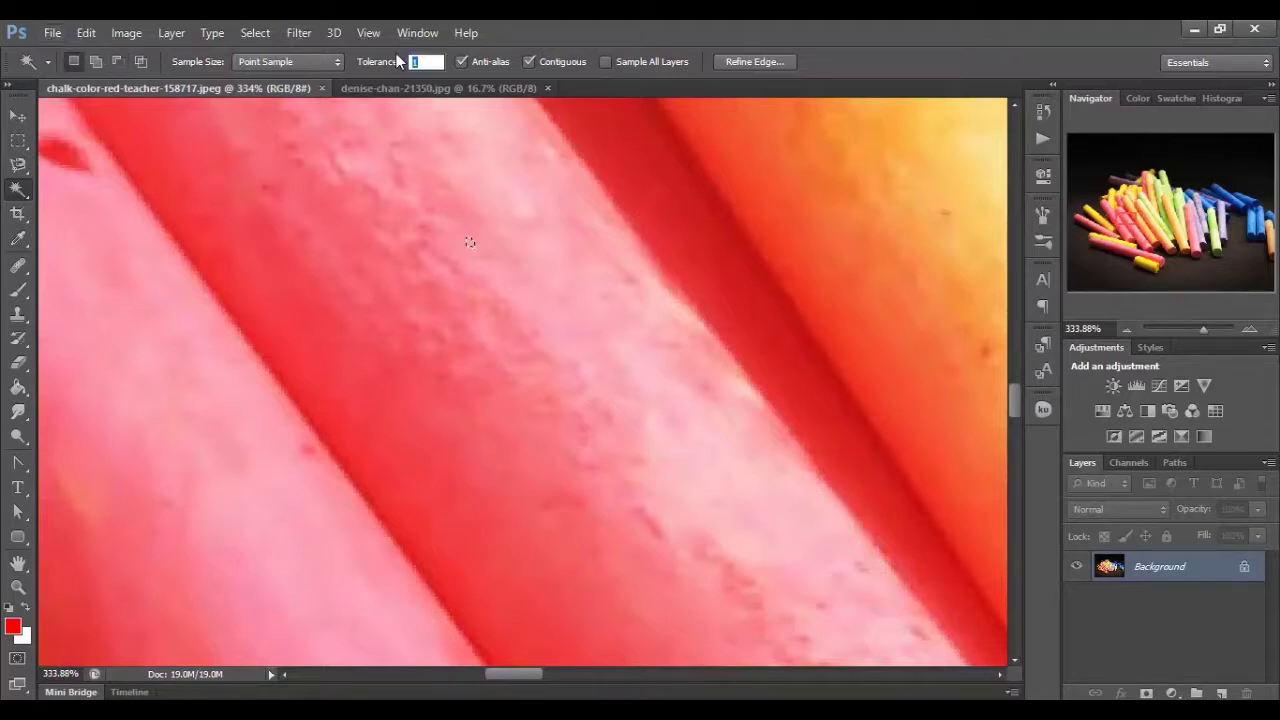
{"action": "type", "text": "50"}
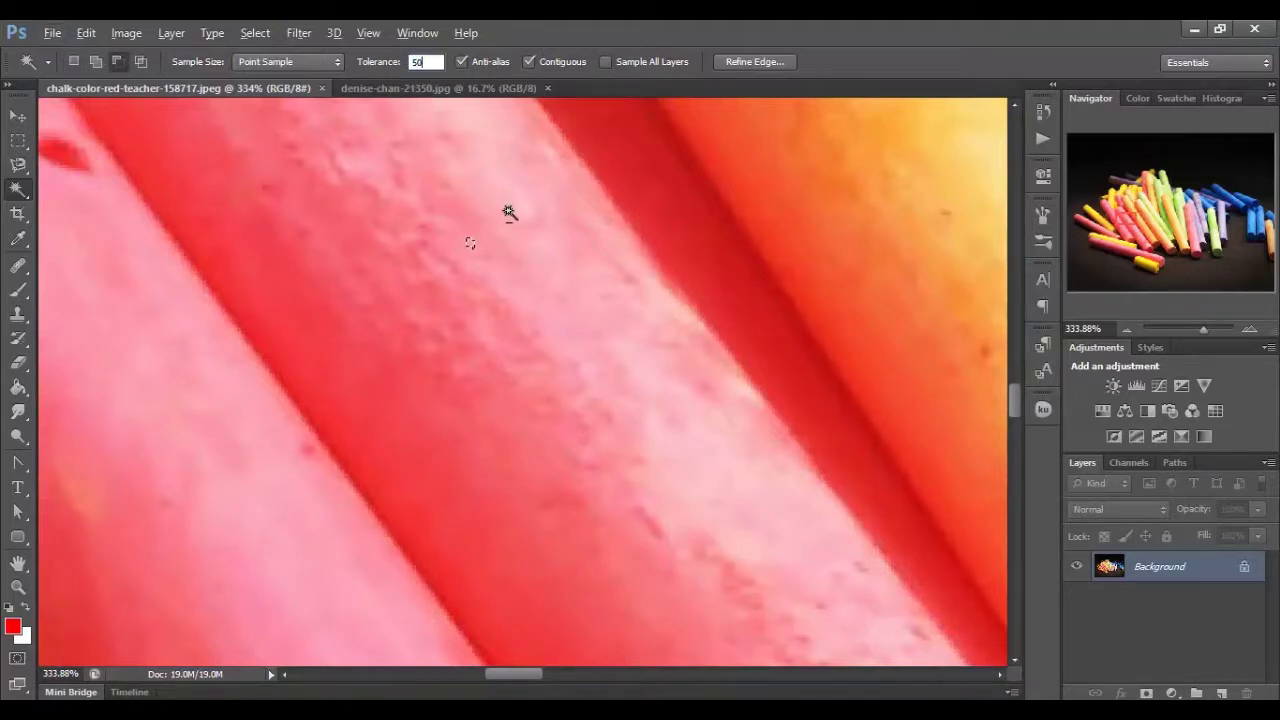
{"action": "left_click", "coordinate": [527, 234]}
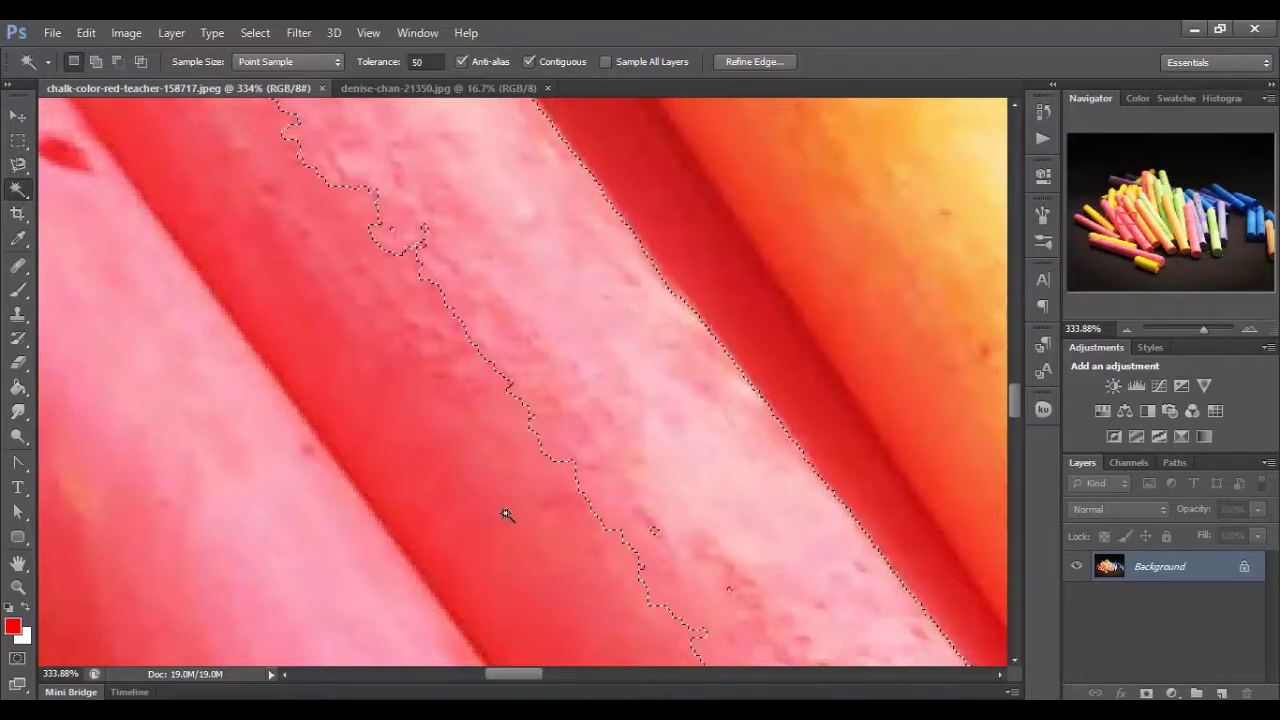
{"action": "scroll", "coordinate": [506, 514], "scroll_direction": "down", "scroll_amount": 5}
{"action": "scroll", "coordinate": [506, 514], "scroll_direction": "down", "scroll_amount": 4}
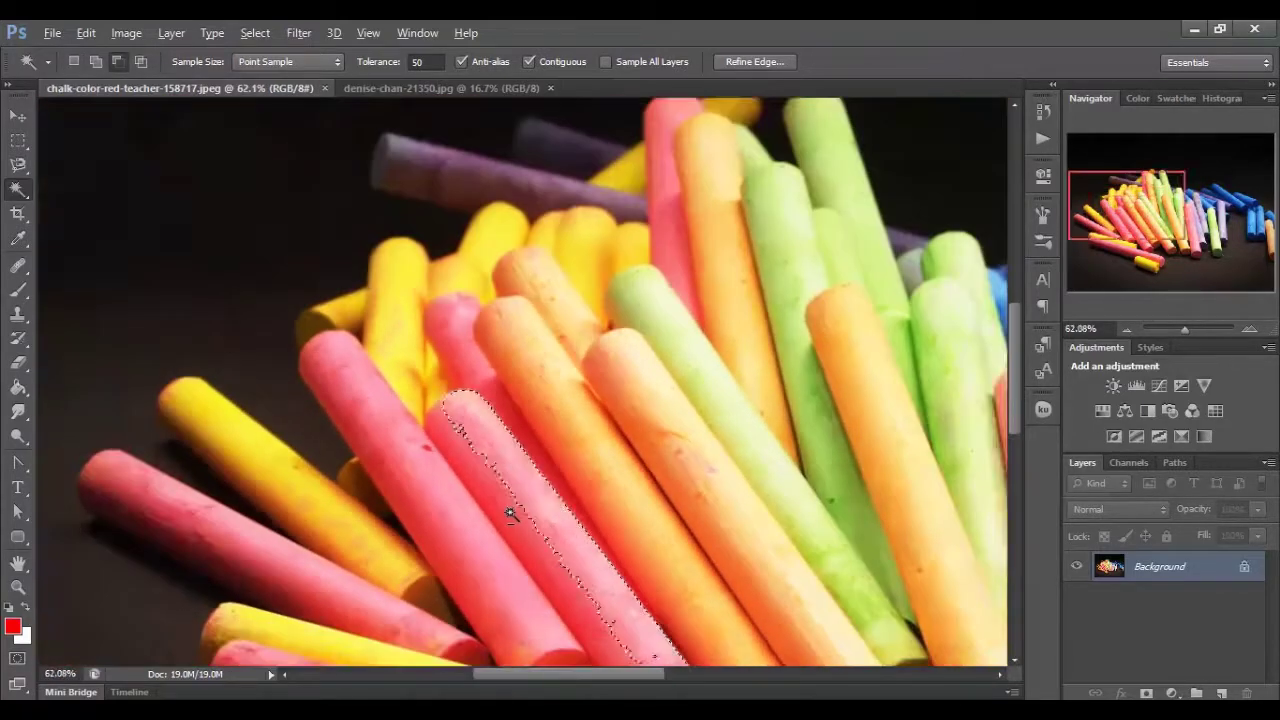
Step: Clear the Magic Wand selection from the pink chalk's highlight
{"action": "scroll", "coordinate": [579, 604], "scroll_direction": "down", "scroll_amount": 2}
{"action": "scroll", "coordinate": [579, 604], "scroll_direction": "up", "scroll_amount": 6}
{"action": "scroll", "coordinate": [530, 495], "scroll_direction": "up", "scroll_amount": 5}
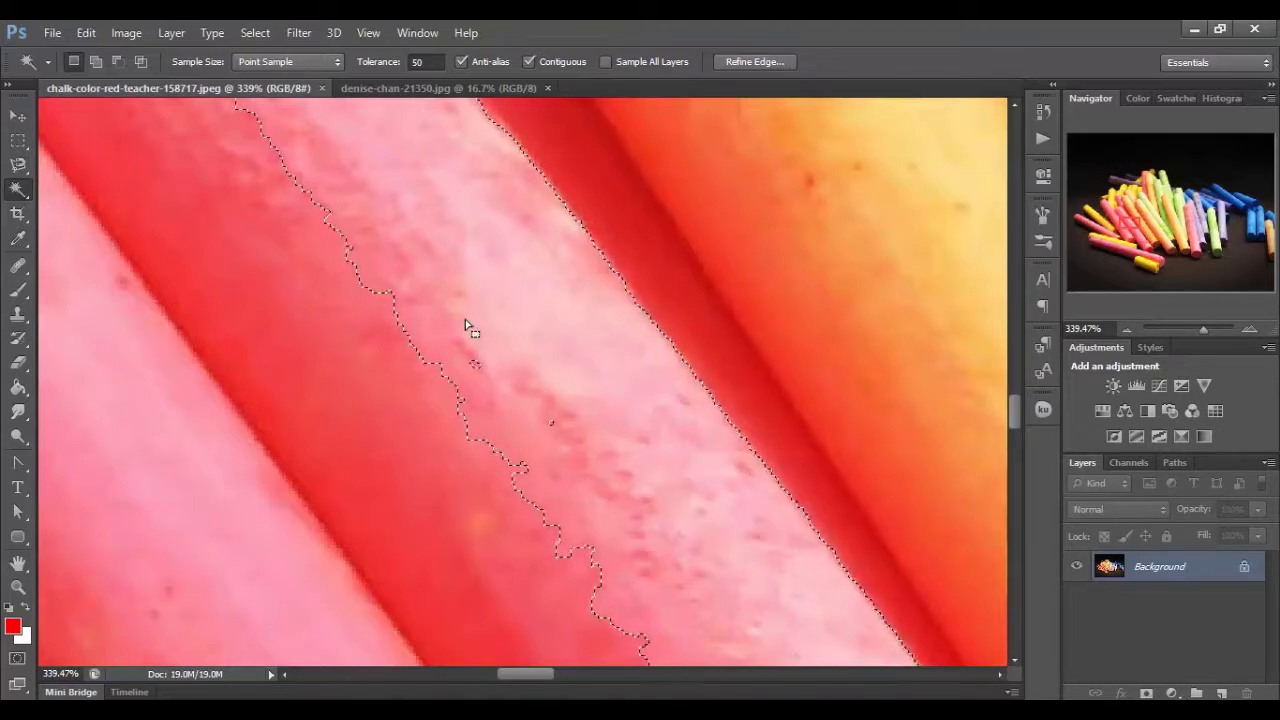
{"action": "key", "text": "alt"}
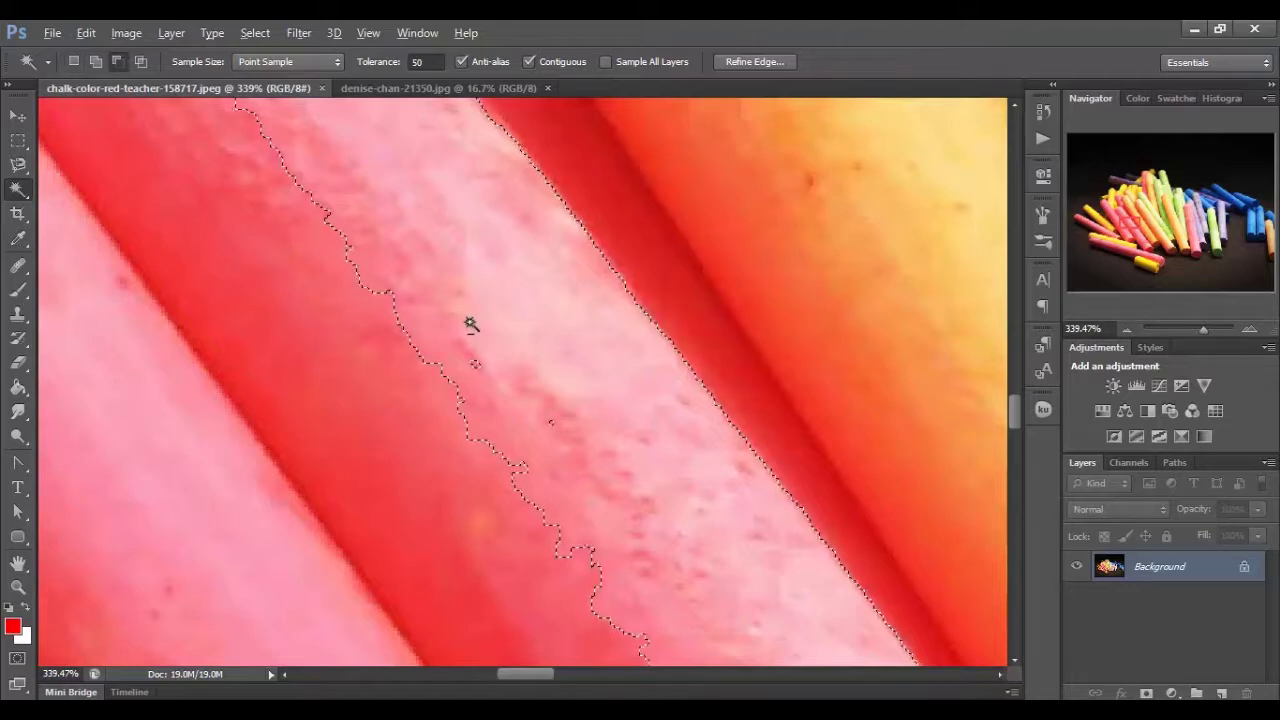
{"action": "left_click", "coordinate": [612, 423], "text": "alt"}
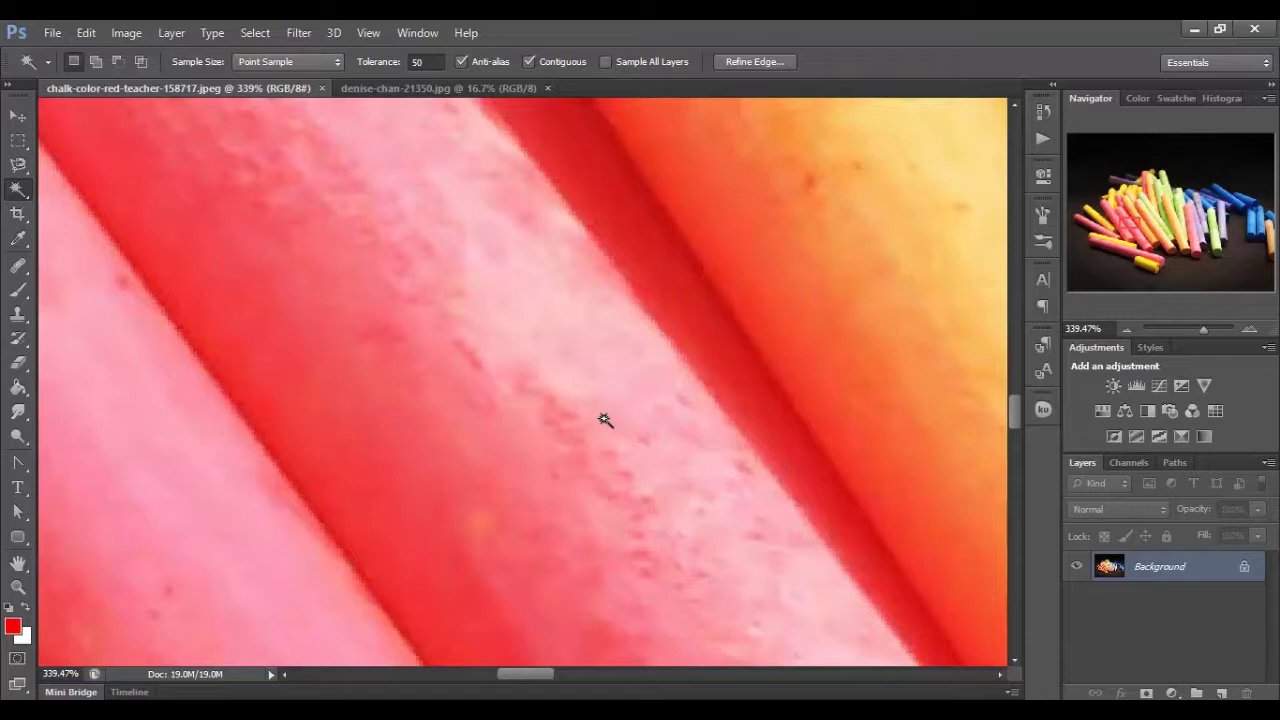
Step: Select the right steep pink chalk with the Magic Wand at tolerance 32, adding its shaded side and pale patch near the end
{"action": "scroll", "coordinate": [549, 428], "scroll_direction": "down", "scroll_amount": 5}
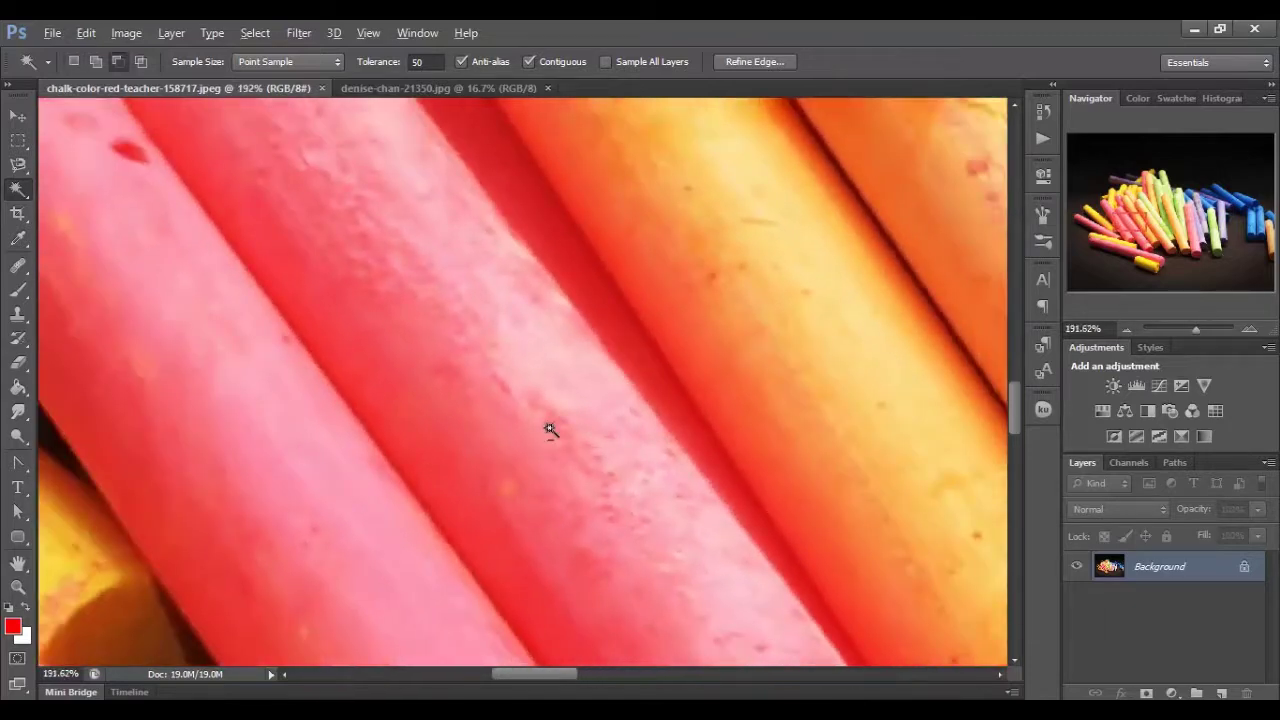
{"action": "scroll", "coordinate": [549, 428], "scroll_direction": "down", "scroll_amount": 2}
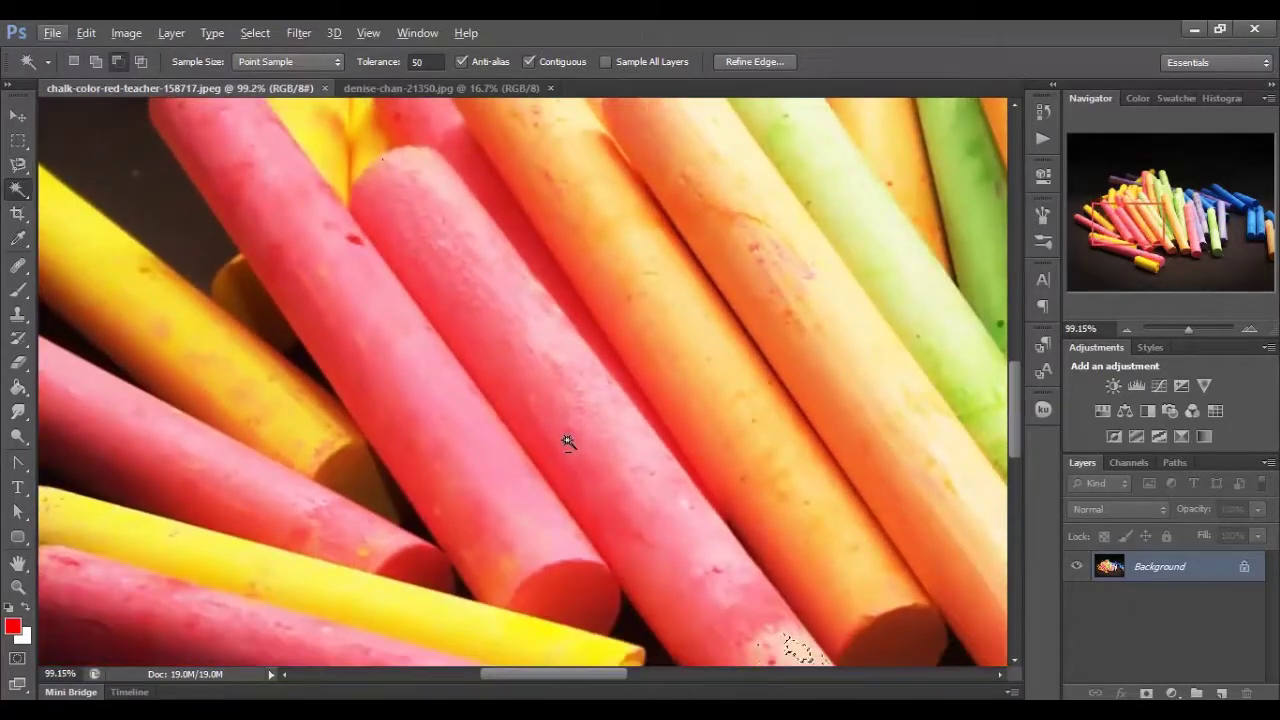
{"action": "scroll", "coordinate": [633, 481], "scroll_direction": "down", "scroll_amount": 3}
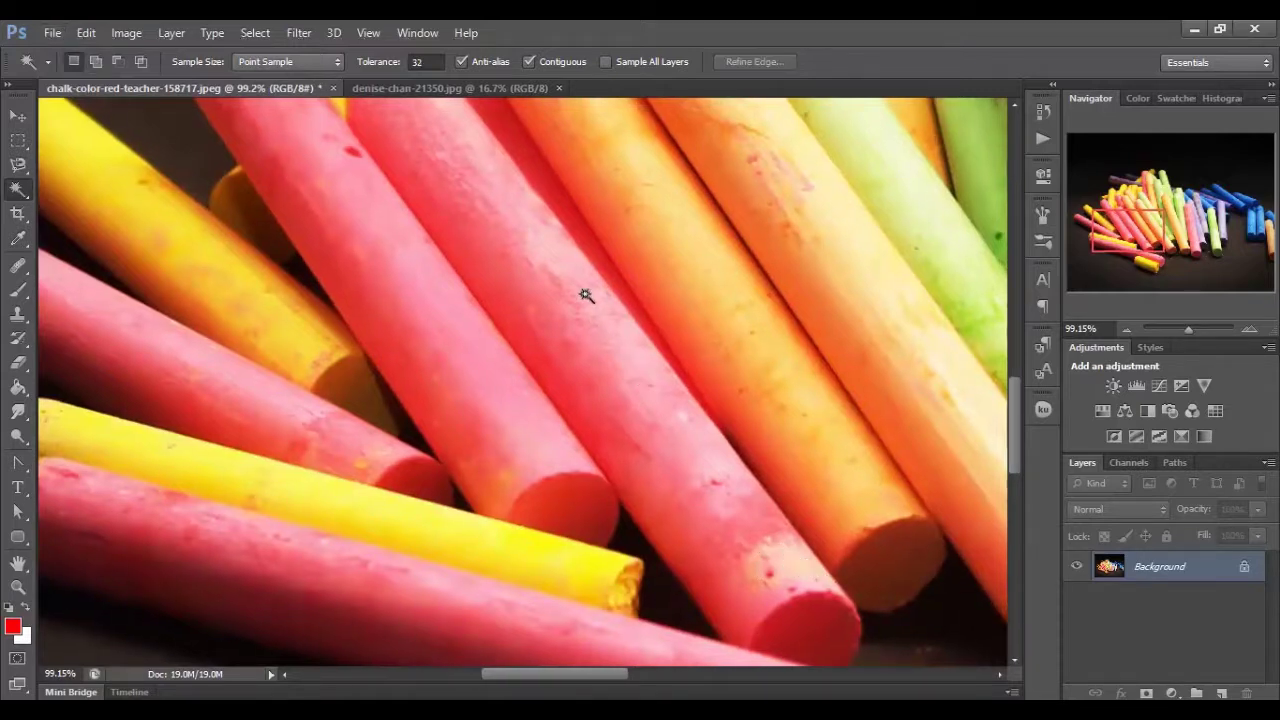
{"action": "left_click", "coordinate": [585, 294]}
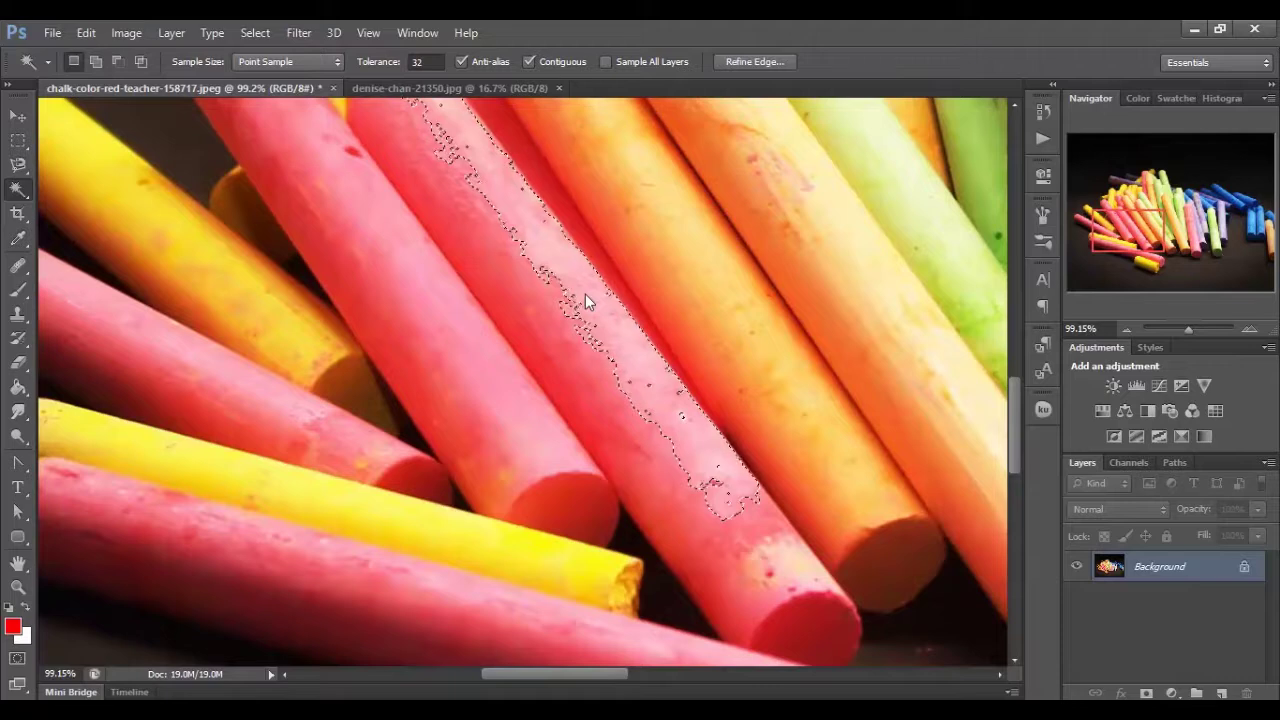
{"action": "left_click", "coordinate": [552, 303], "text": "shift"}
{"action": "left_click", "coordinate": [550, 365], "text": "shift"}
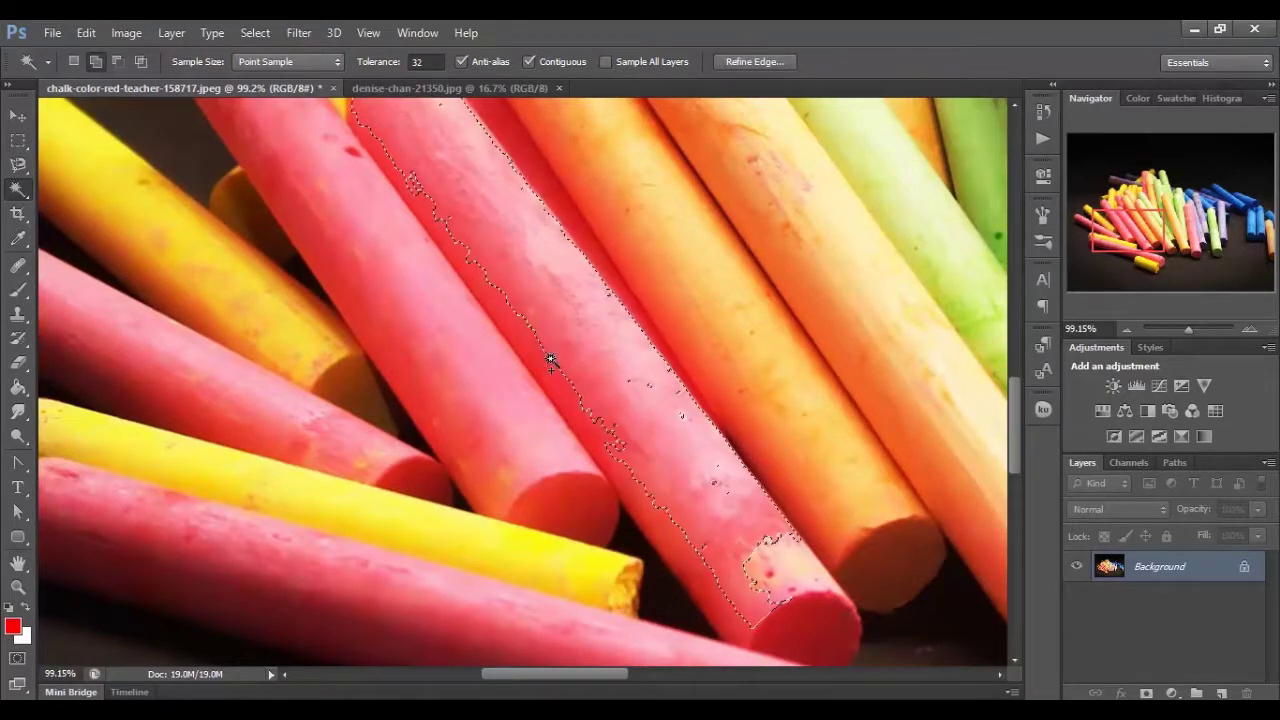
{"action": "left_click", "coordinate": [638, 393], "text": "shift"}
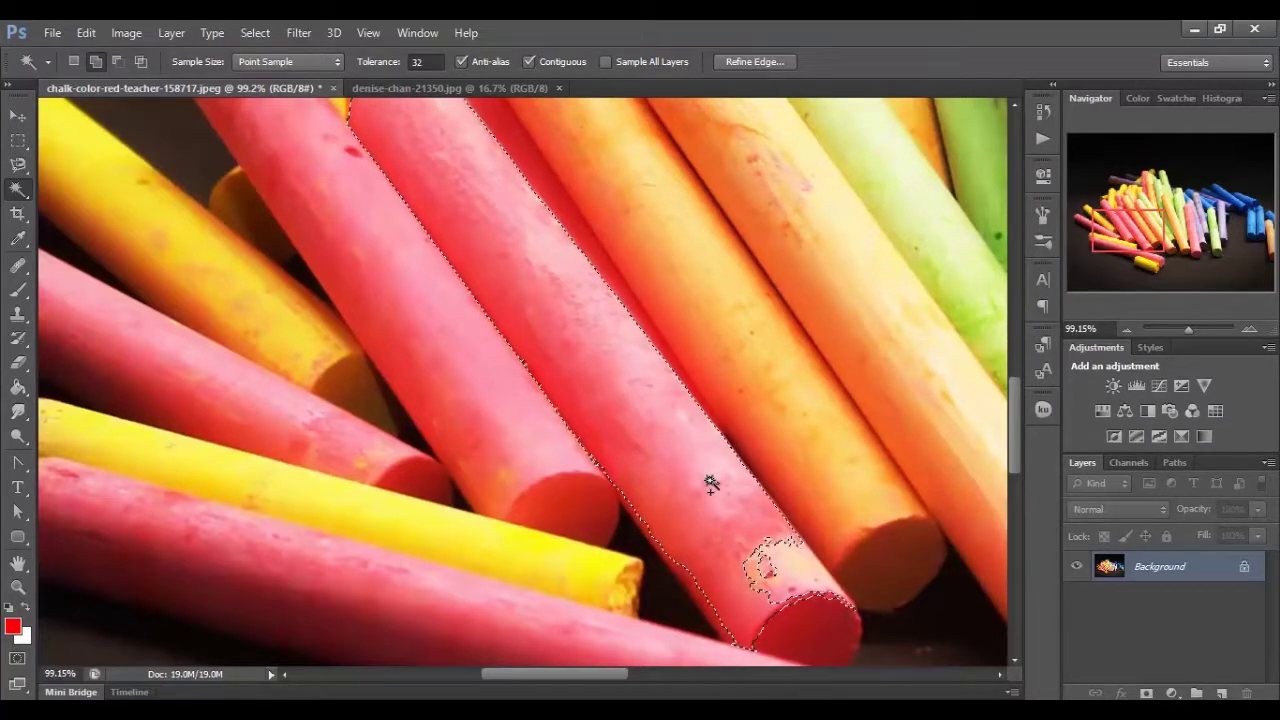
{"action": "left_click", "coordinate": [774, 576], "text": "shift"}
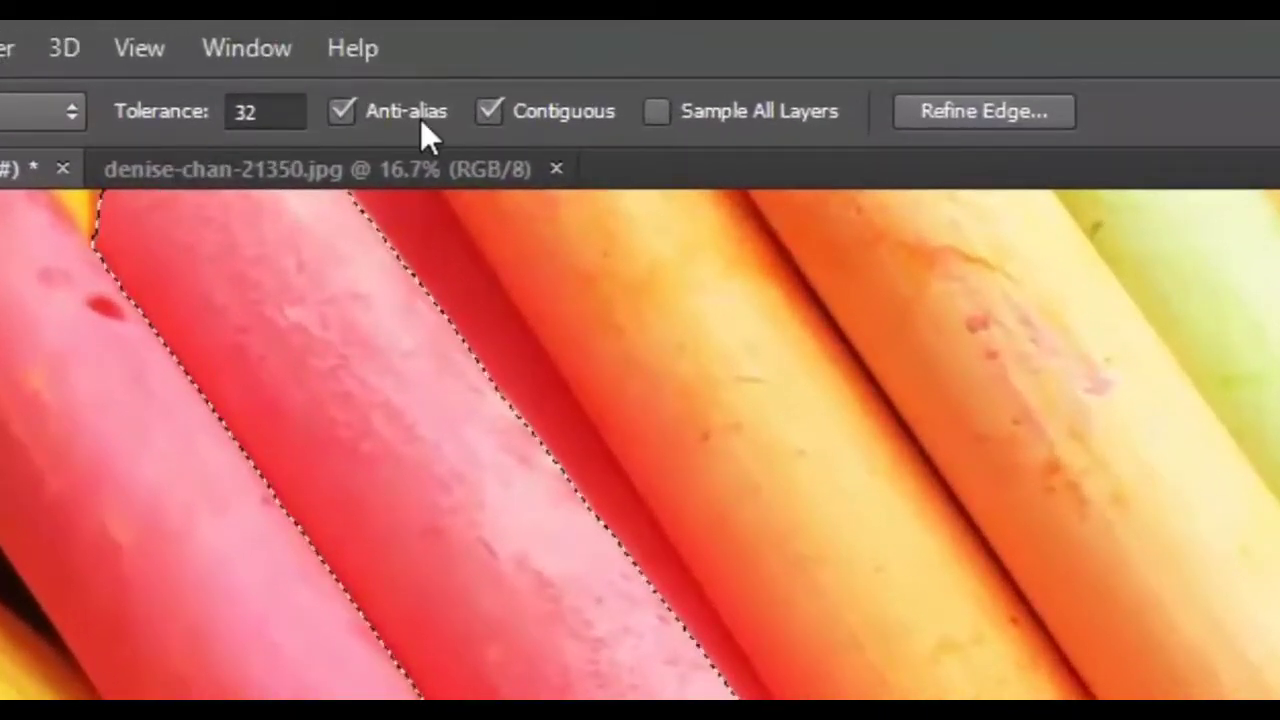
Step: Select the left steep pink chalk's tones with Contiguous off, and the right steep chalk's shaded side with Contiguous on
{"action": "left_click", "coordinate": [492, 111]}
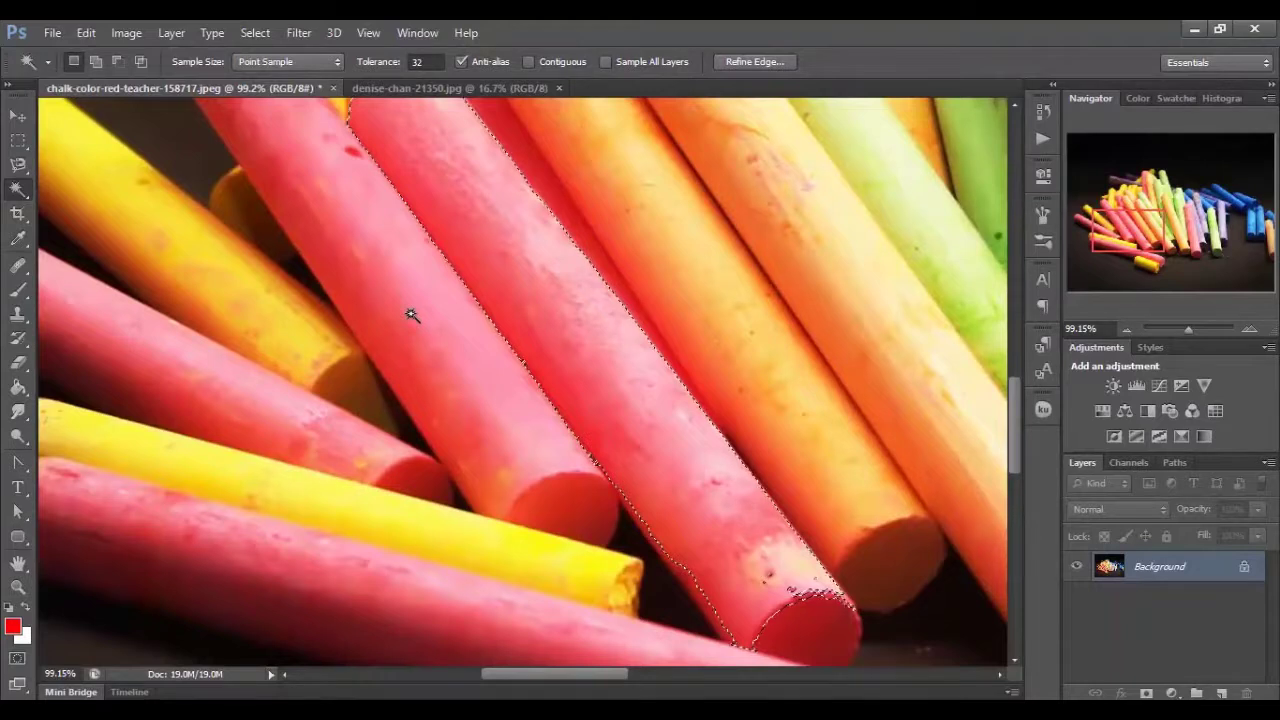
{"action": "left_click", "coordinate": [455, 340]}
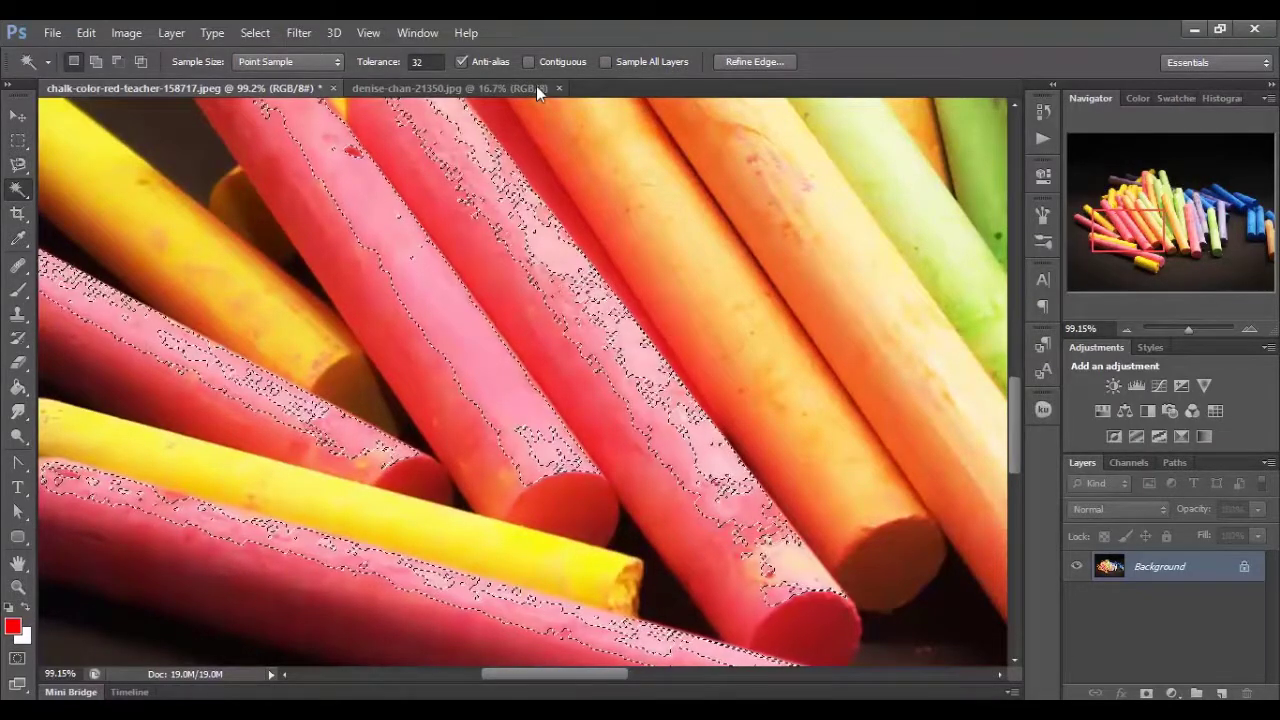
{"action": "left_click", "coordinate": [529, 61]}
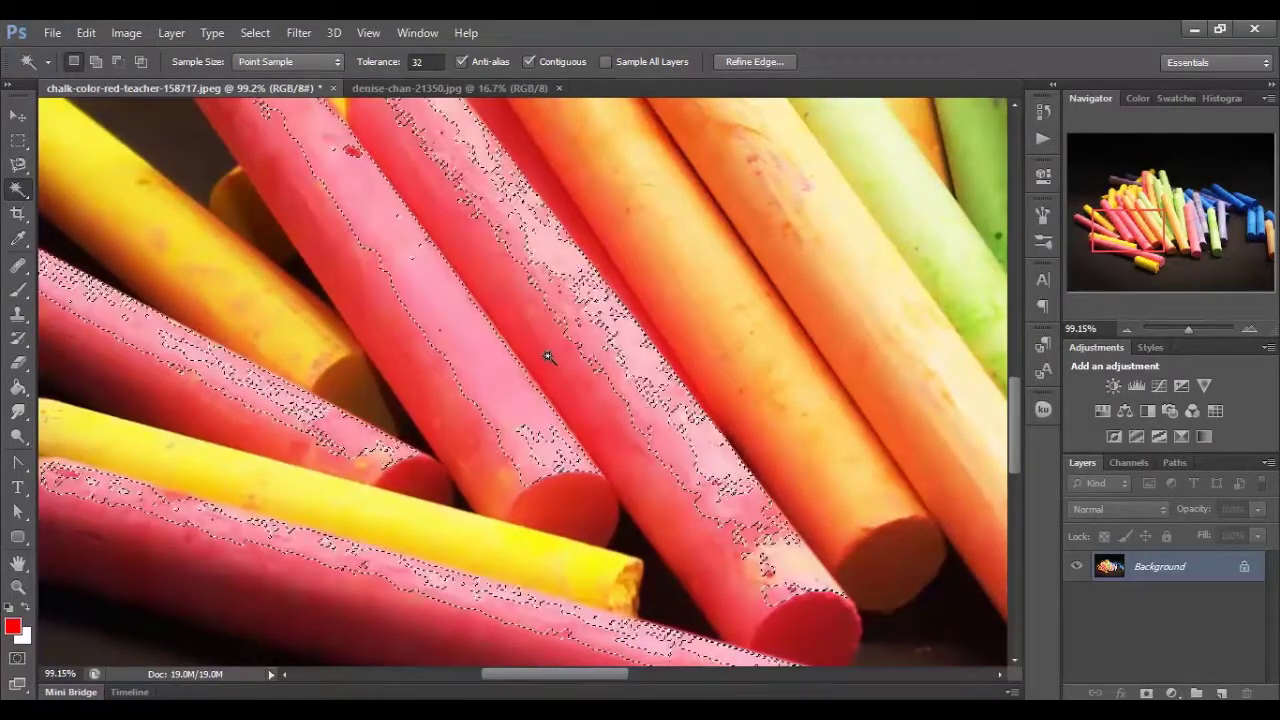
{"action": "left_click", "coordinate": [547, 355]}
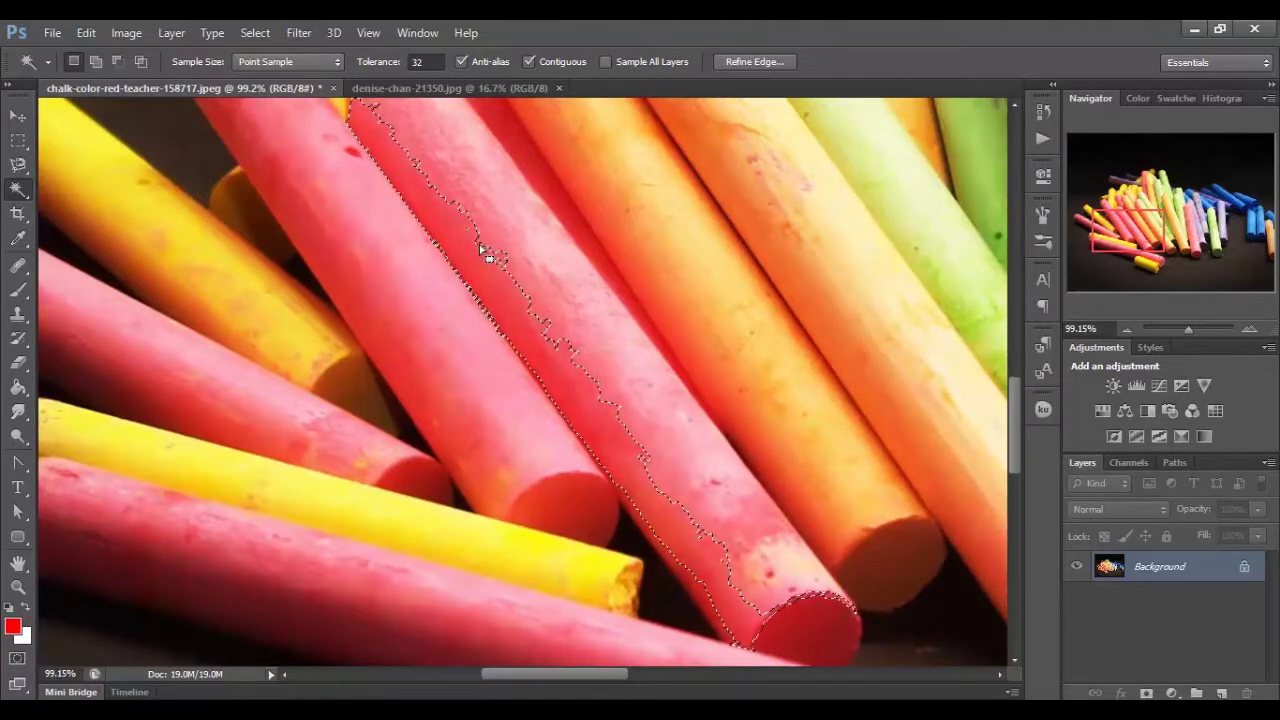
Step: Turn Contiguous off, select the right steep pink chalk's highlight tones across the photo, and clear the selection
{"action": "left_click", "coordinate": [528, 62]}
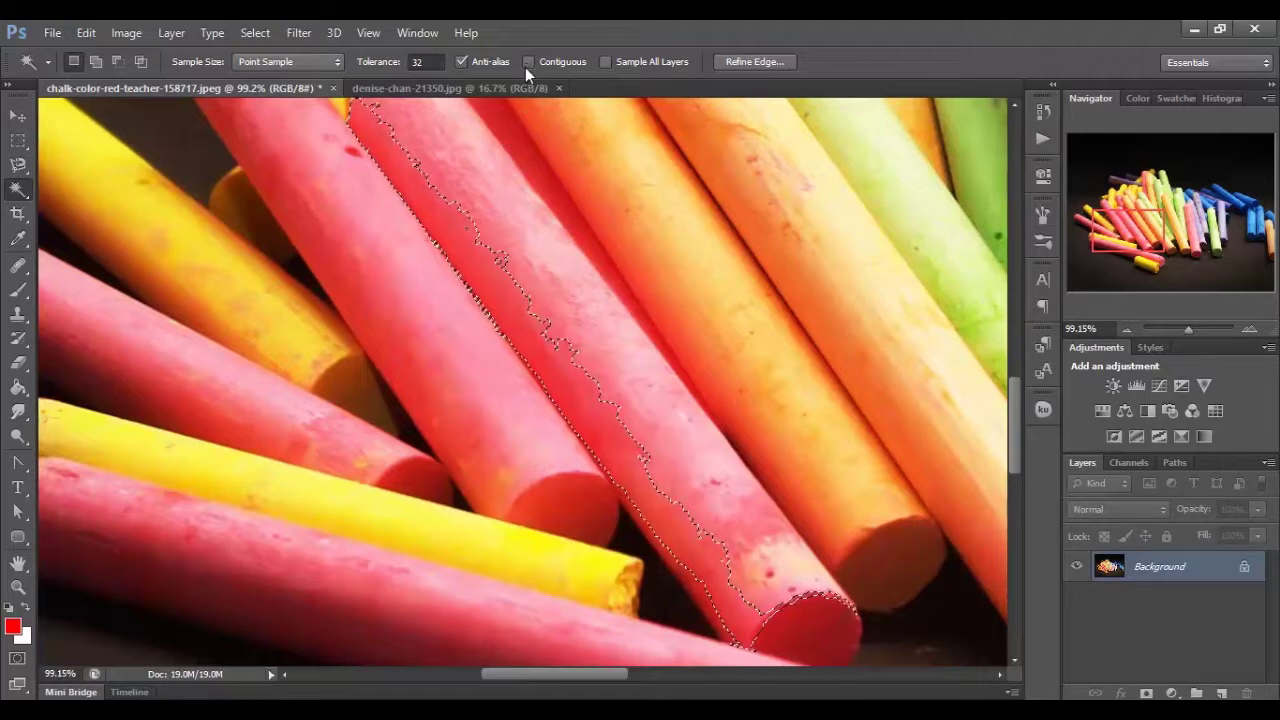
{"action": "left_click", "coordinate": [546, 261]}
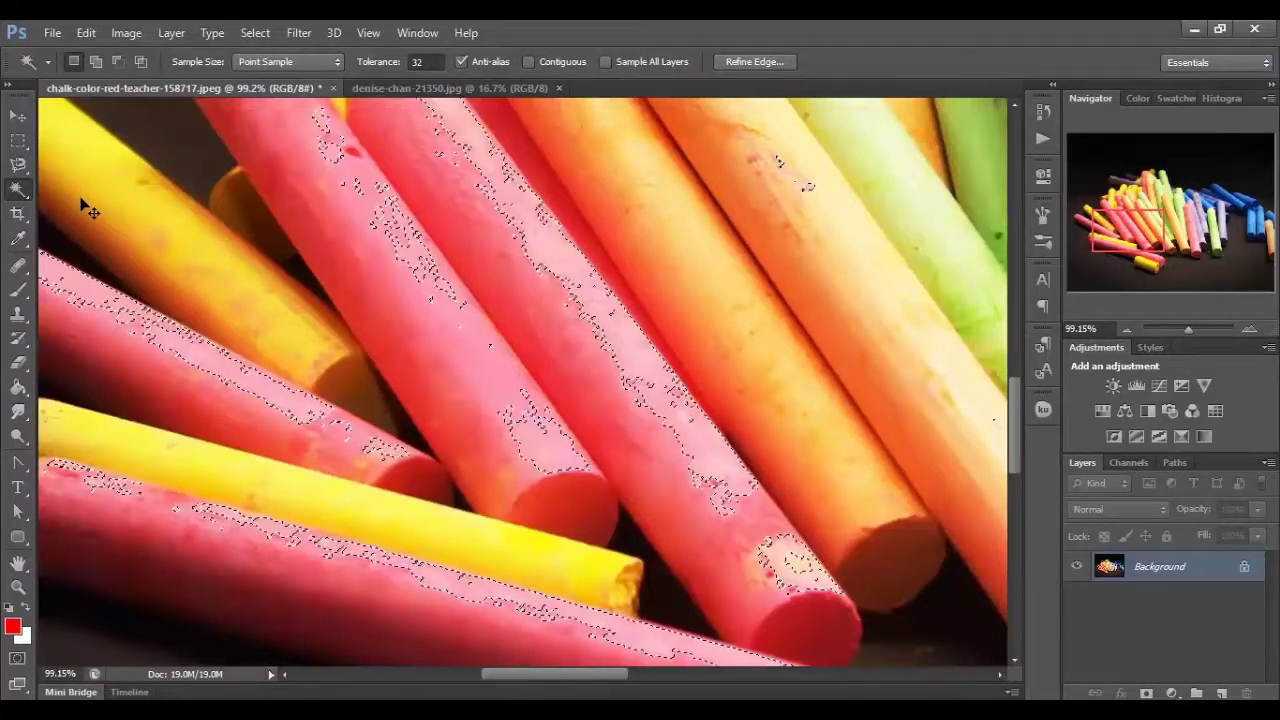
{"action": "key", "text": "ctrl+d"}
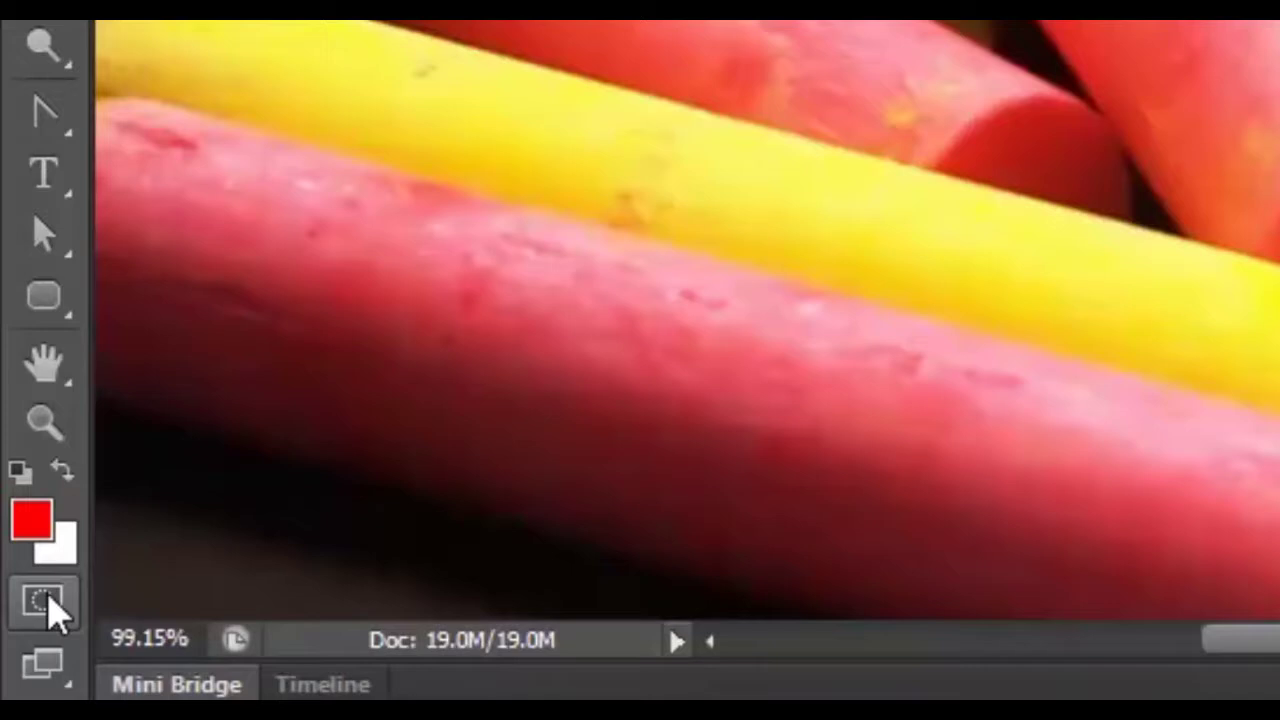
Step: Turn on Quick Mask mode and review the Brush's size and hardness settings
{"action": "left_click", "coordinate": [48, 600]}
{"action": "left_click", "coordinate": [48, 600]}
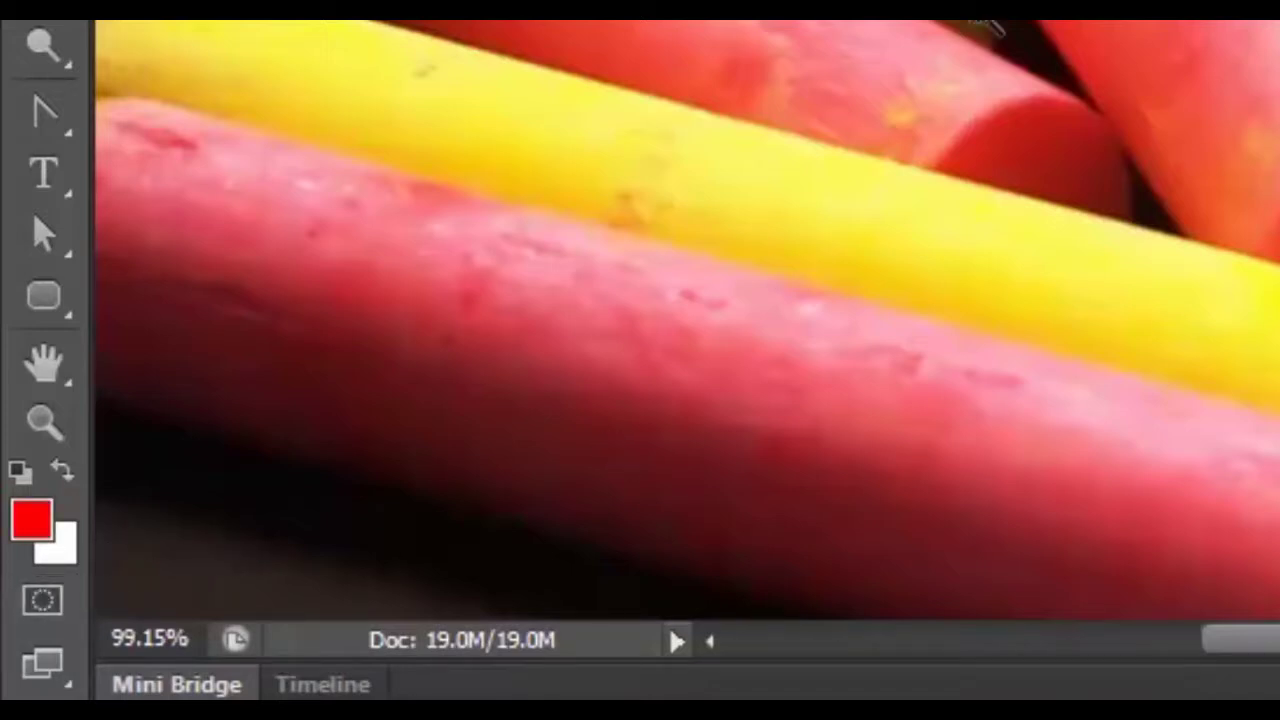
{"action": "key", "text": "q"}
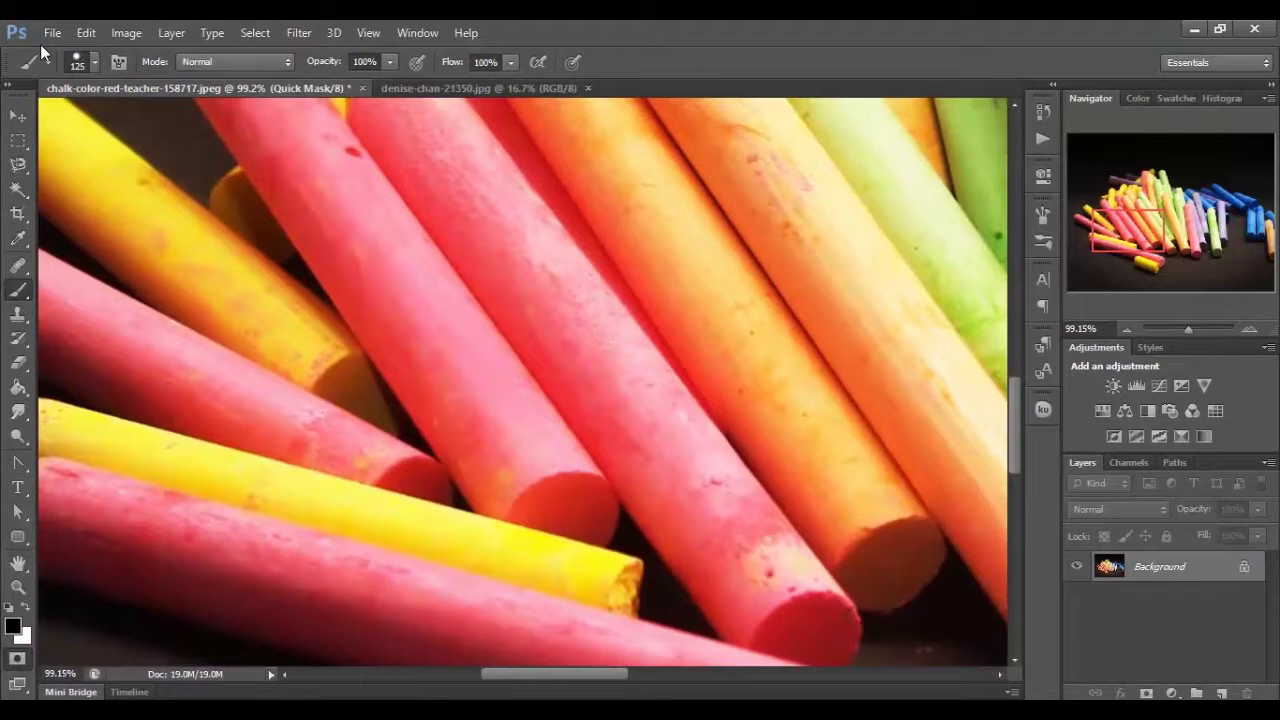
{"action": "left_click", "coordinate": [93, 62]}
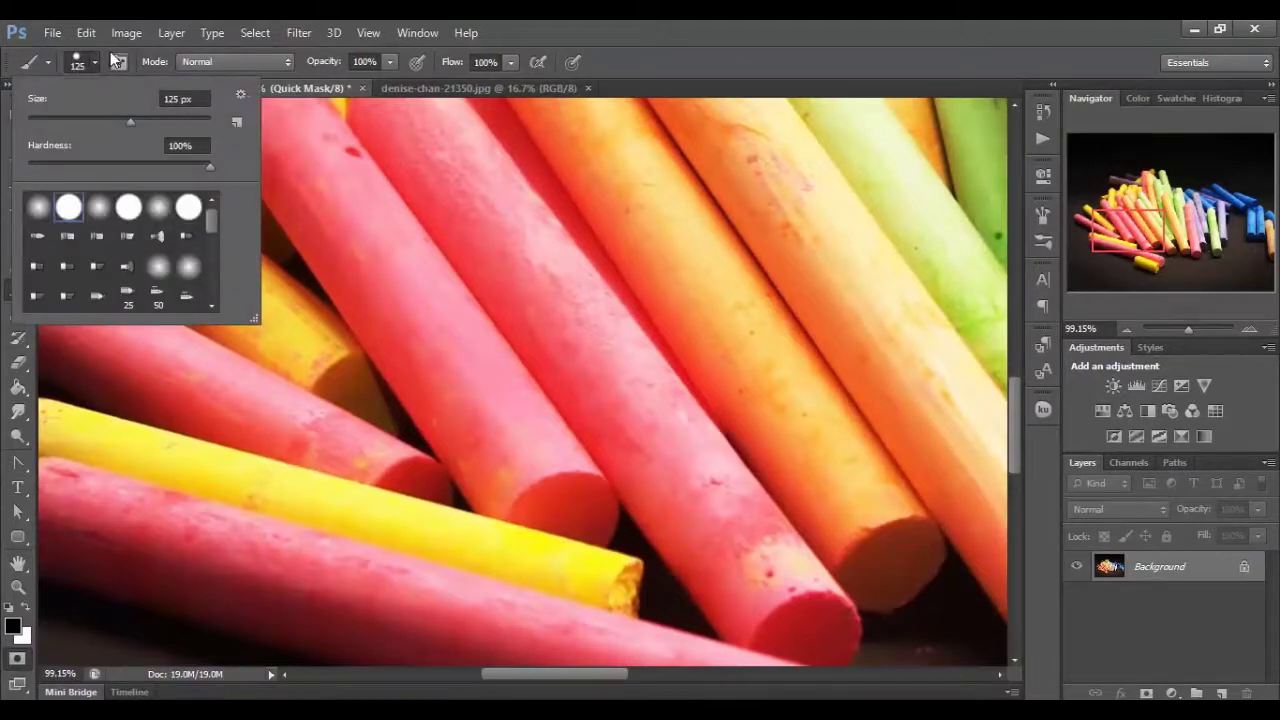
{"action": "left_click", "coordinate": [97, 58]}
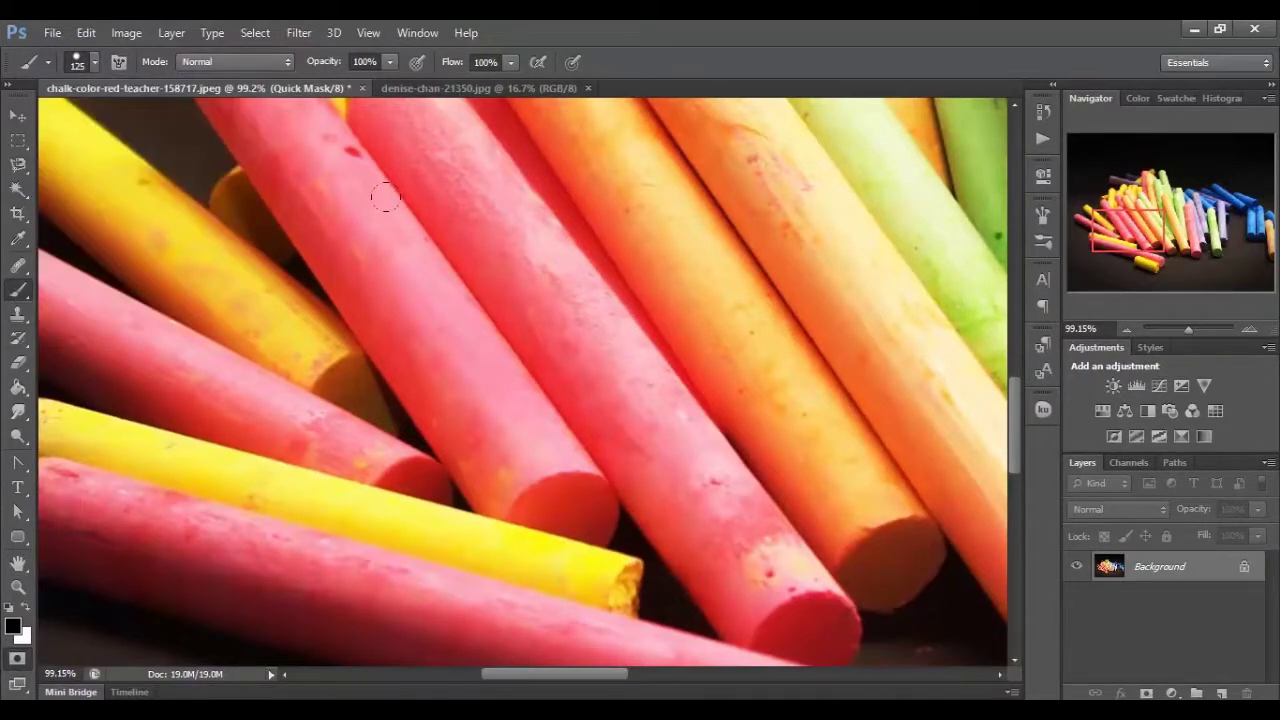
Step: Paint the quick mask over the foreground pink, yellow and orange chalks with the 125 px hard Brush at 100% opacity
{"action": "mouse_move", "coordinate": [379, 195]}
{"action": "left_mouse_down"}
{"action": "mouse_move", "coordinate": [474, 257]}
{"action": "mouse_move", "coordinate": [730, 370]}
{"action": "mouse_move", "coordinate": [420, 330]}
{"action": "mouse_move", "coordinate": [677, 505]}
{"action": "mouse_move", "coordinate": [110, 430]}
{"action": "mouse_move", "coordinate": [260, 560]}
{"action": "mouse_move", "coordinate": [643, 478]}
{"action": "left_mouse_up"}
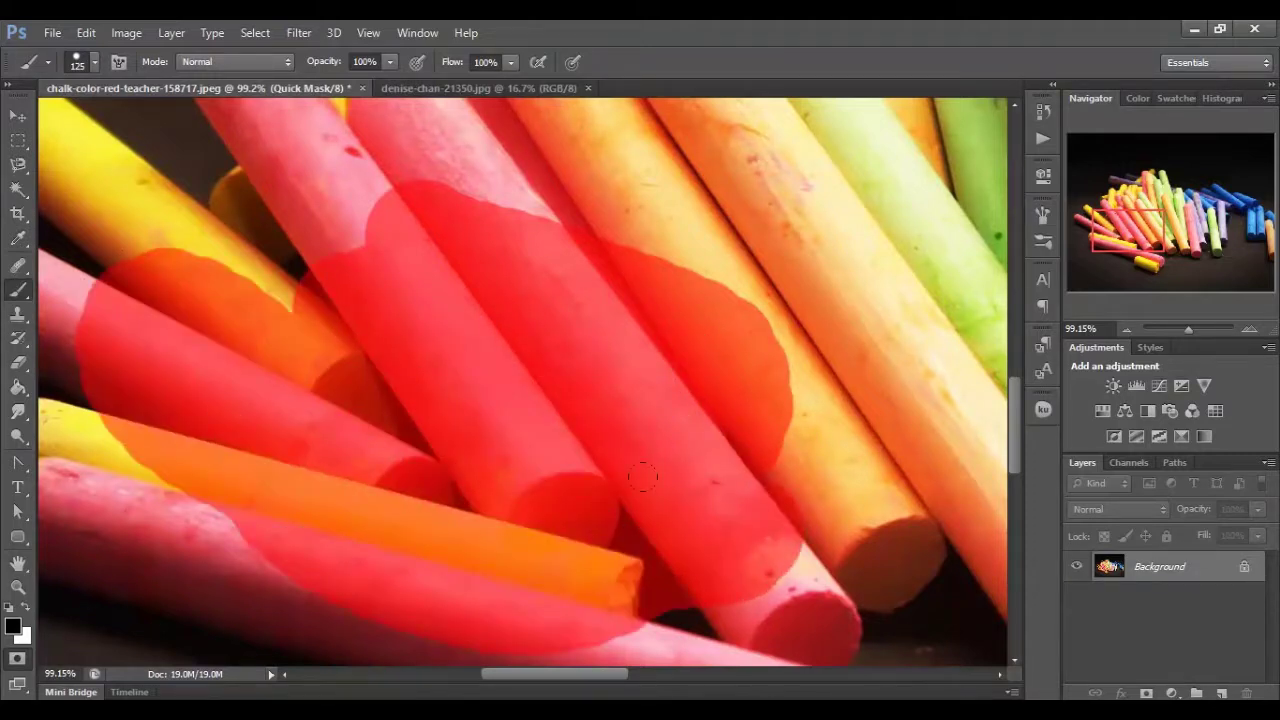
{"action": "mouse_move", "coordinate": [500, 410]}
{"action": "left_mouse_down"}
{"action": "mouse_move", "coordinate": [140, 210]}
{"action": "mouse_move", "coordinate": [570, 190]}
{"action": "mouse_move", "coordinate": [840, 440]}
{"action": "mouse_move", "coordinate": [720, 610]}
{"action": "mouse_move", "coordinate": [660, 625]}
{"action": "mouse_move", "coordinate": [975, 325]}
{"action": "mouse_move", "coordinate": [890, 500]}
{"action": "mouse_move", "coordinate": [860, 530]}
{"action": "left_mouse_up"}
{"action": "mouse_move", "coordinate": [800, 250]}
{"action": "left_mouse_down"}
{"action": "mouse_move", "coordinate": [920, 257]}
{"action": "mouse_move", "coordinate": [803, 172]}
{"action": "mouse_move", "coordinate": [220, 130]}
{"action": "mouse_move", "coordinate": [130, 450]}
{"action": "mouse_move", "coordinate": [60, 300]}
{"action": "mouse_move", "coordinate": [70, 150]}
{"action": "mouse_move", "coordinate": [100, 610]}
{"action": "mouse_move", "coordinate": [200, 530]}
{"action": "mouse_move", "coordinate": [650, 655]}
{"action": "left_mouse_up"}
{"action": "scroll", "coordinate": [658, 408], "scroll_direction": "down", "scroll_amount": 5}
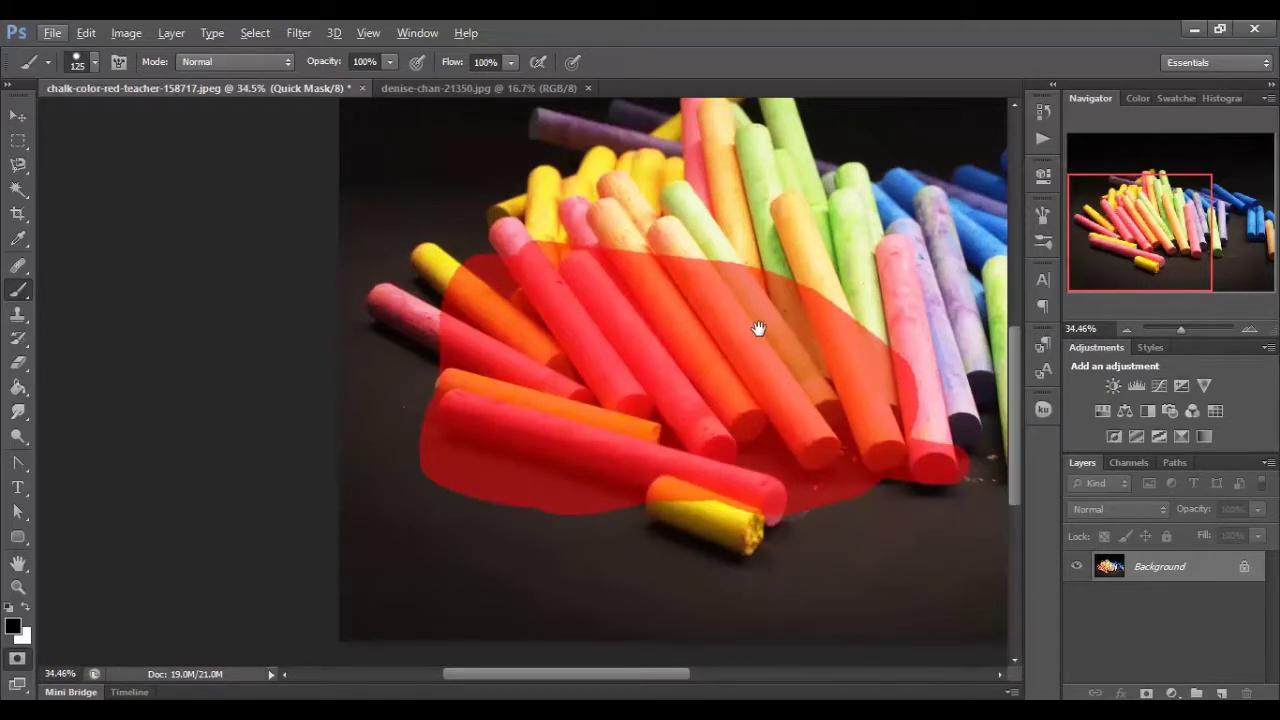
{"action": "left_click_drag", "start_coordinate": [758, 329], "coordinate": [688, 353]}
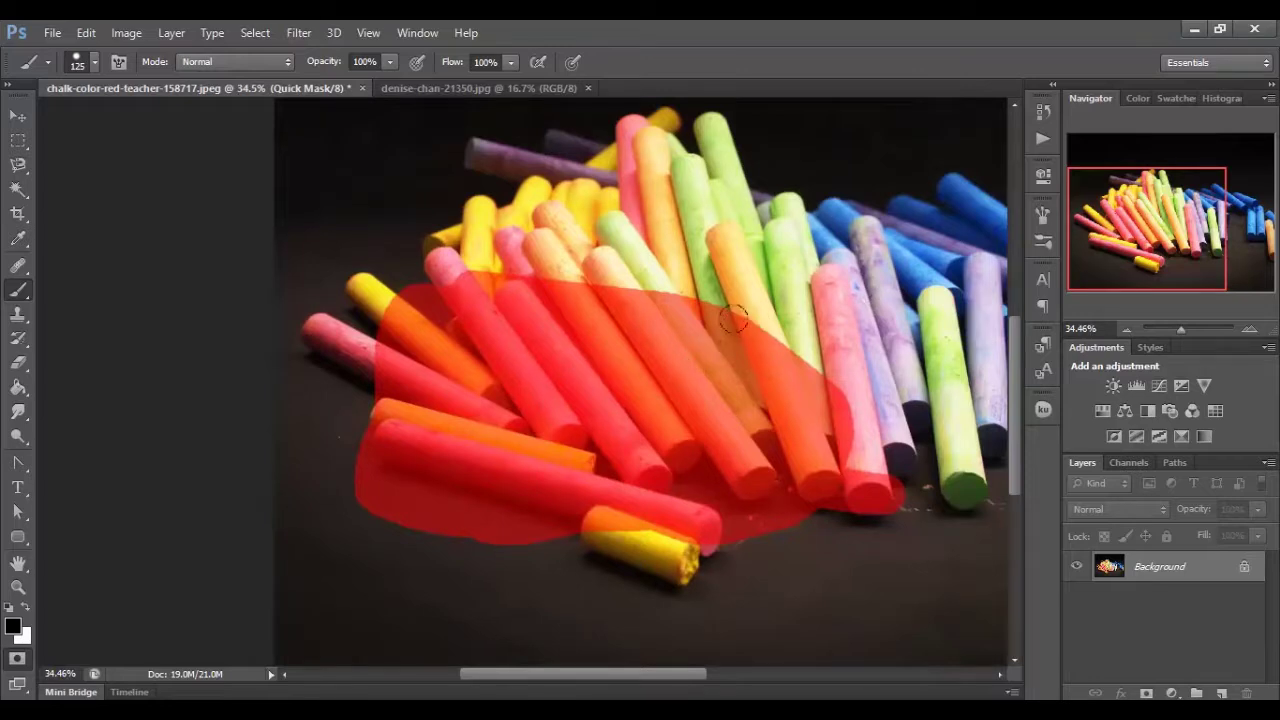
{"action": "left_click_drag", "start_coordinate": [761, 300], "coordinate": [596, 328]}
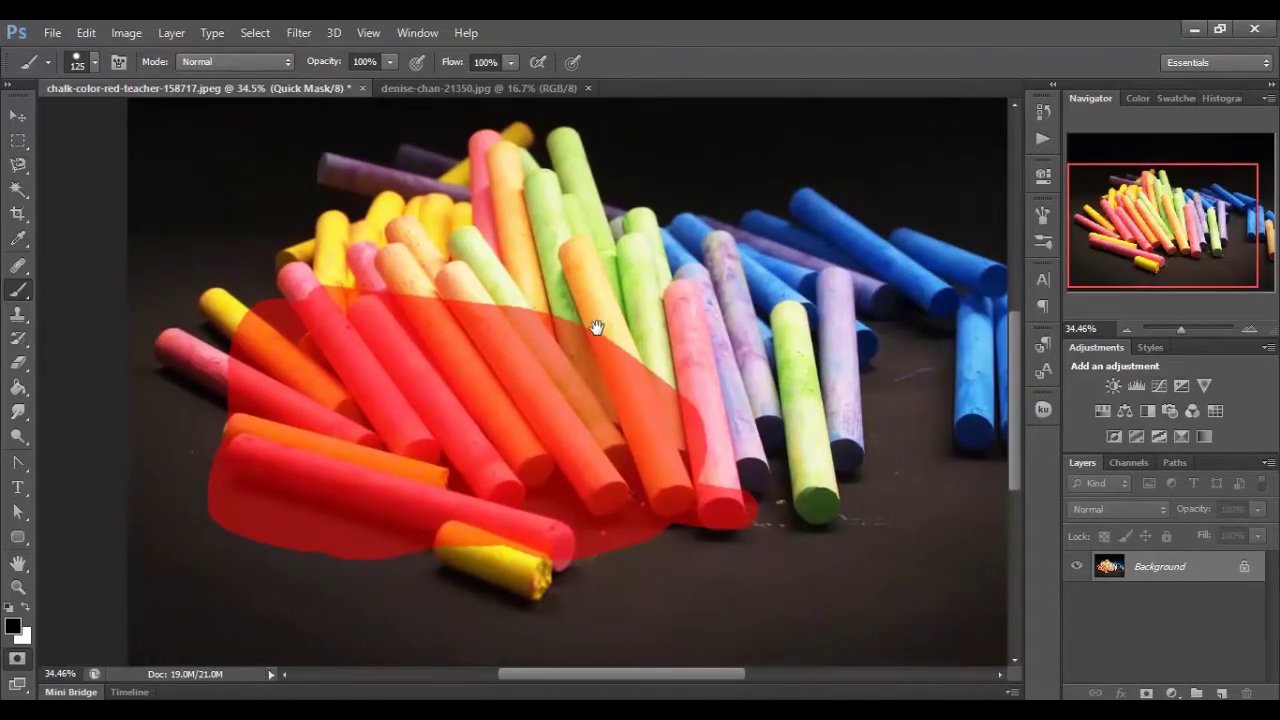
{"action": "mouse_move", "coordinate": [493, 291]}
{"action": "left_mouse_down"}
{"action": "mouse_move", "coordinate": [649, 337]}
{"action": "mouse_move", "coordinate": [686, 391]}
{"action": "mouse_move", "coordinate": [702, 484]}
{"action": "mouse_move", "coordinate": [592, 556]}
{"action": "mouse_move", "coordinate": [412, 562]}
{"action": "mouse_move", "coordinate": [212, 500]}
{"action": "mouse_move", "coordinate": [220, 392]}
{"action": "left_mouse_up"}
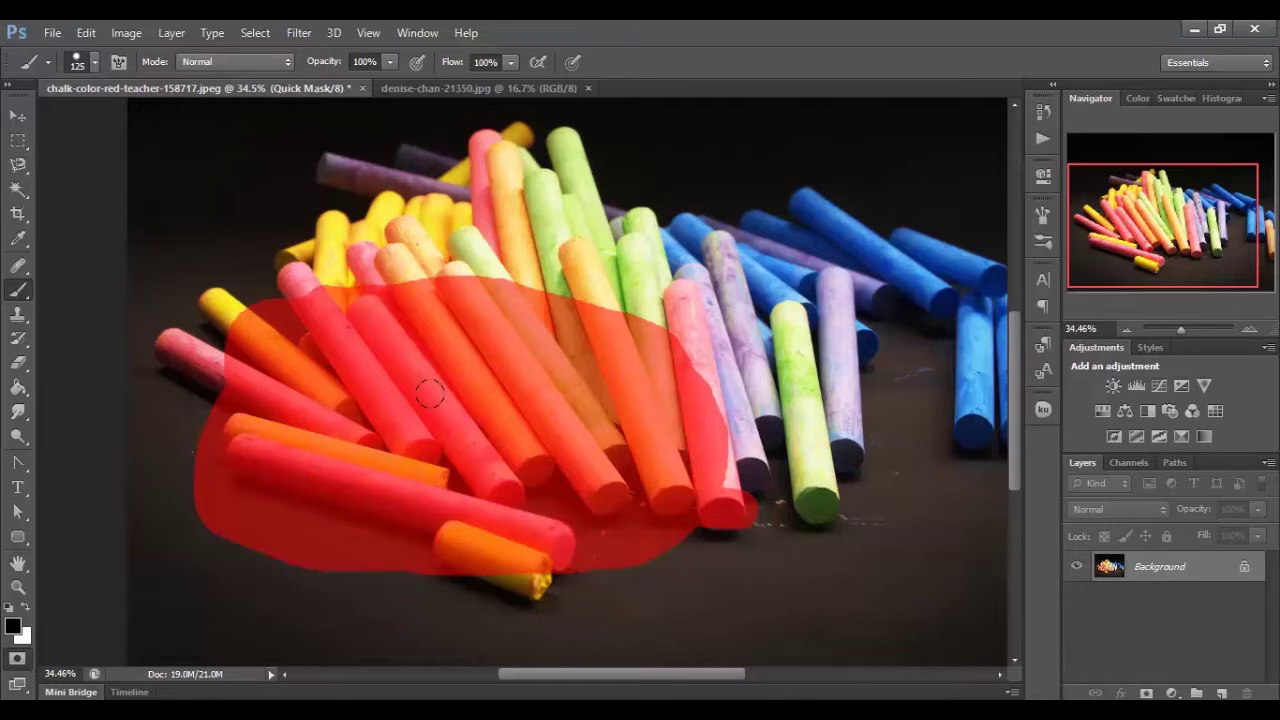
Step: Exit Quick Mask mode to select everything outside the painted chalk area
{"action": "key", "text": "q"}
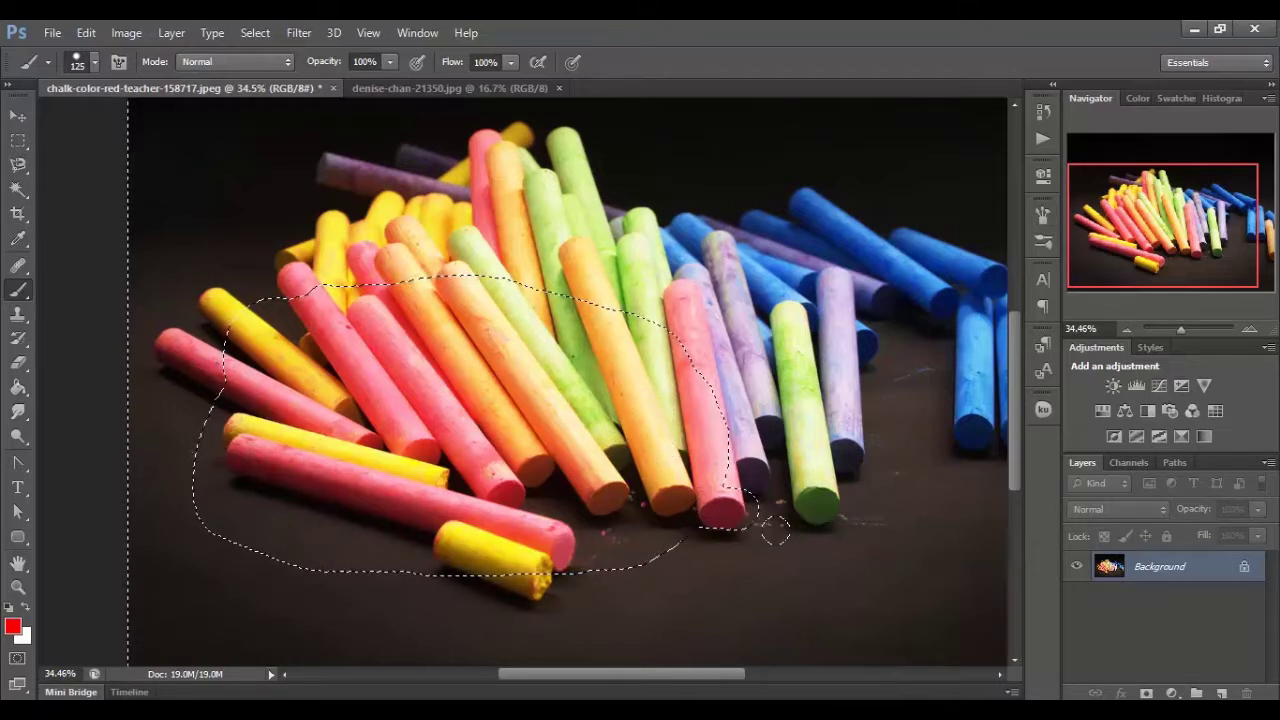
{"action": "scroll", "coordinate": [524, 440], "scroll_direction": "down", "scroll_amount": 2}
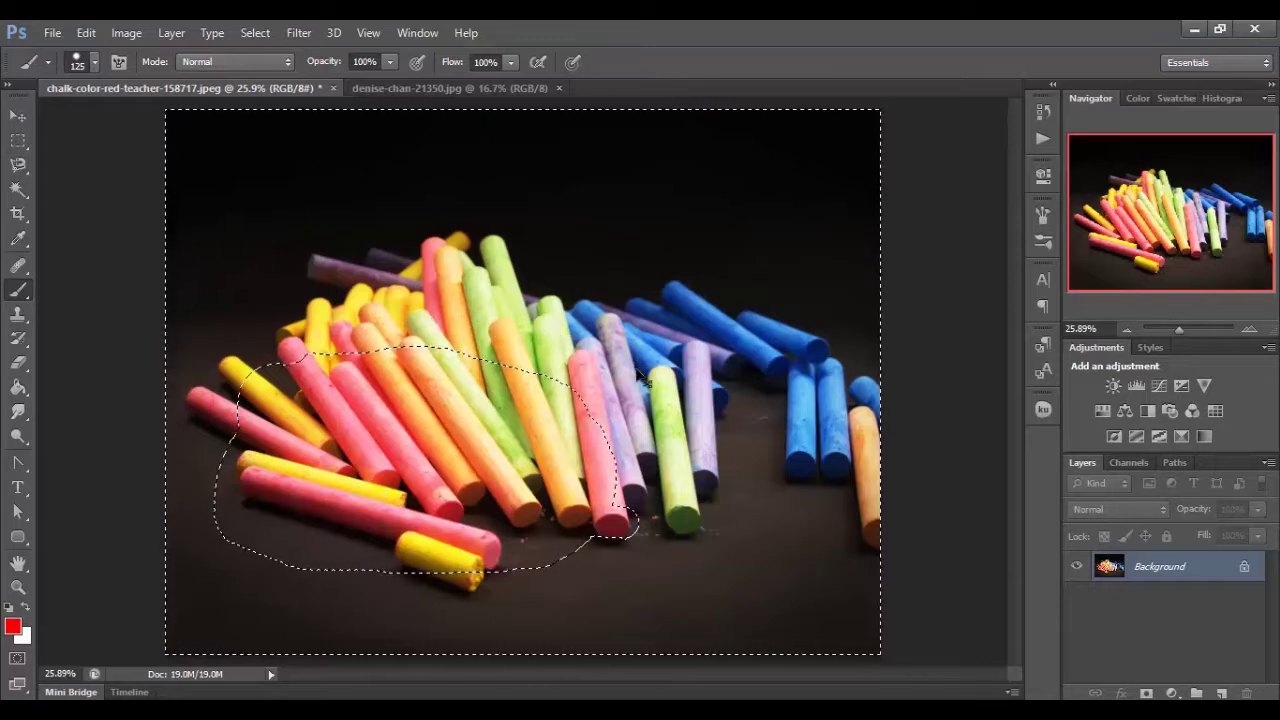
Step: Undo a small trial shift of the pixels outside the painted chalk area and clear the selection
{"action": "mouse_move", "coordinate": [617, 425]}
{"action": "left_mouse_down"}
{"action": "mouse_move", "coordinate": [886, 400]}
{"action": "mouse_move", "coordinate": [640, 399]}
{"action": "mouse_move", "coordinate": [641, 350]}
{"action": "mouse_move", "coordinate": [506, 350]}
{"action": "mouse_move", "coordinate": [578, 376]}
{"action": "mouse_move", "coordinate": [604, 421]}
{"action": "left_mouse_up"}
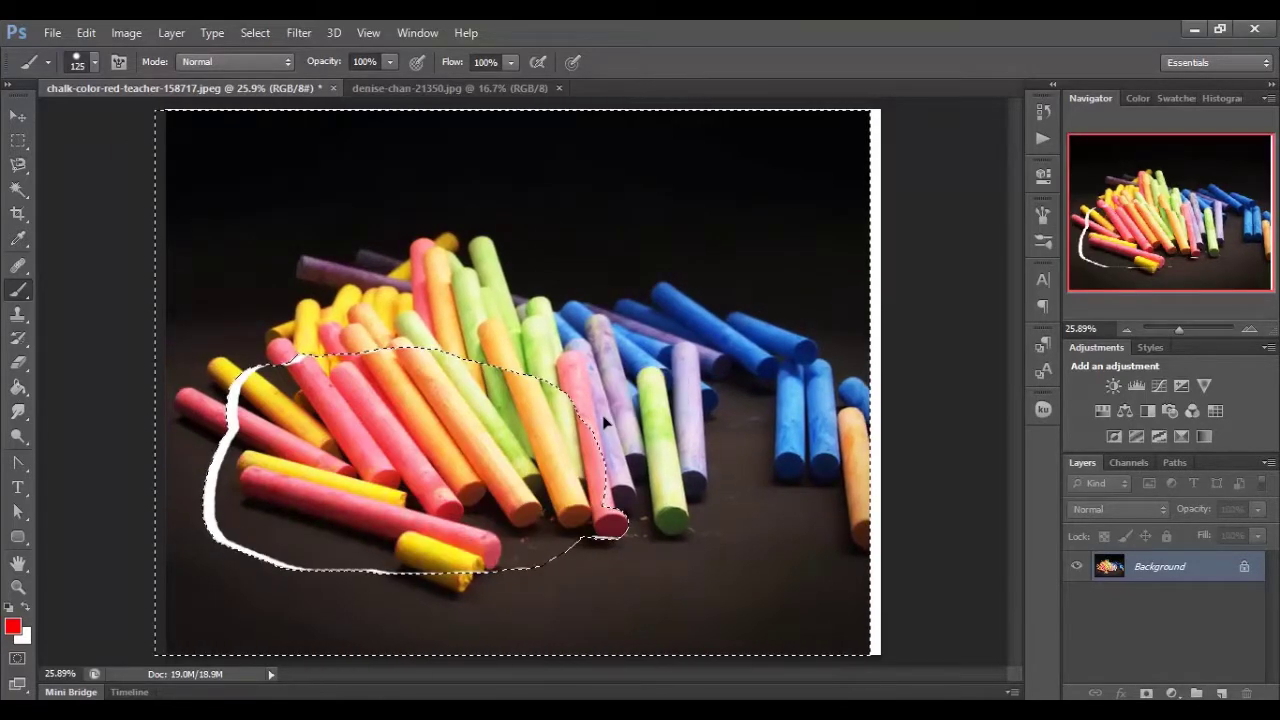
{"action": "key", "text": "ctrl+z"}
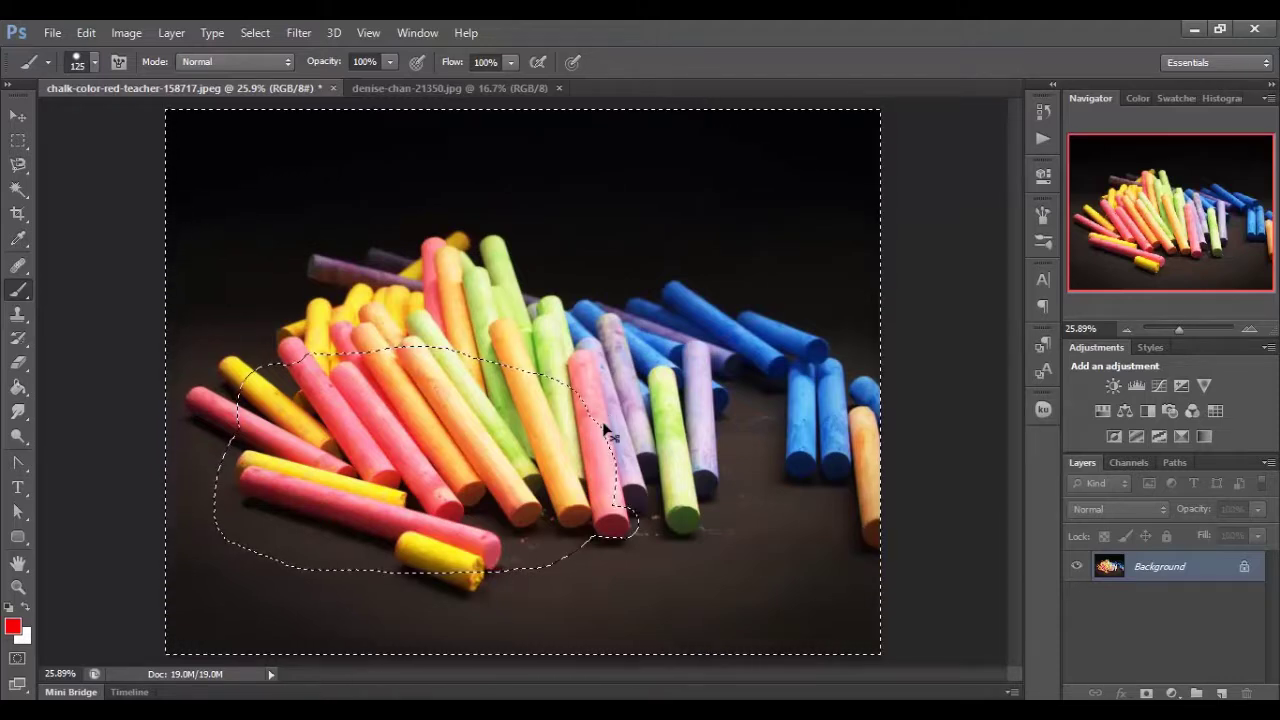
{"action": "key", "text": "ctrl+d"}
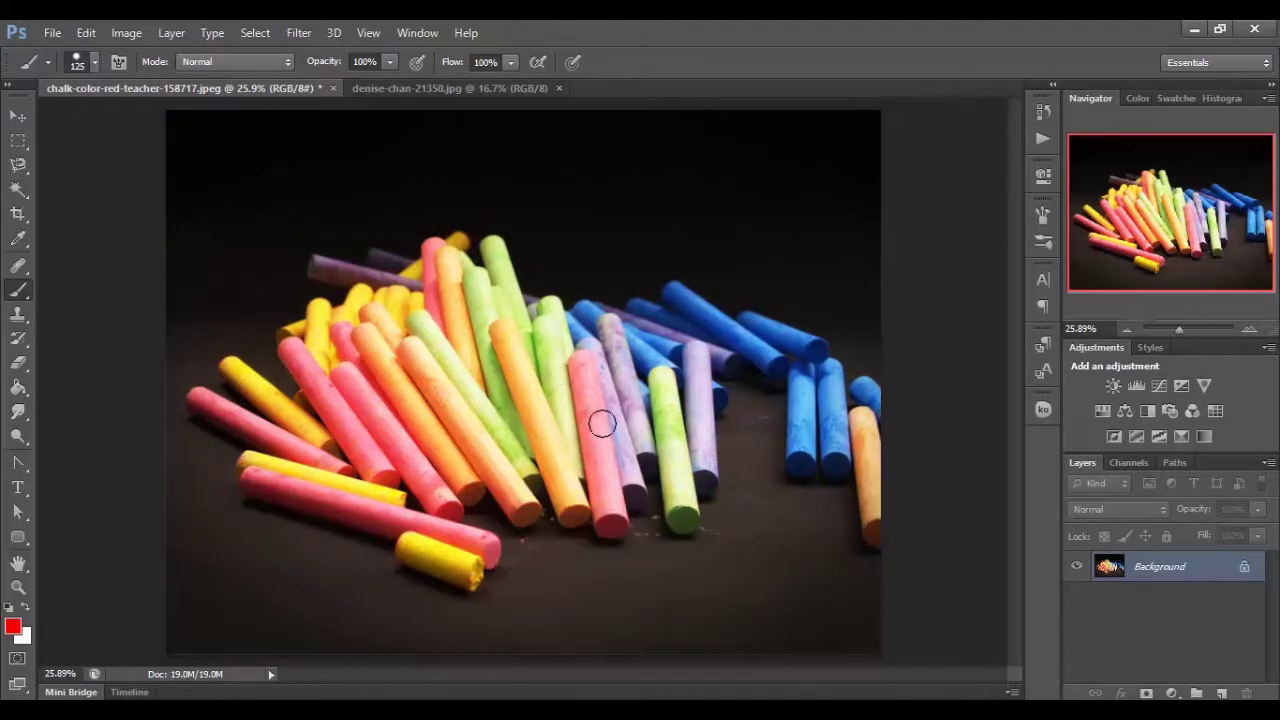